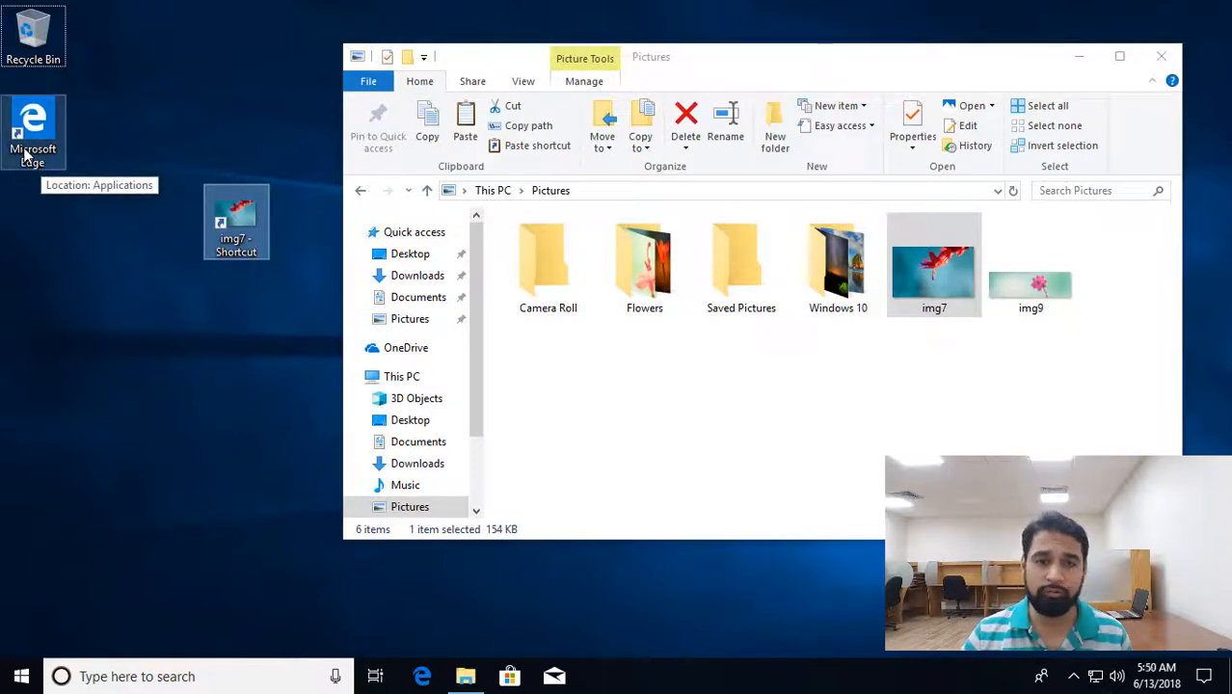
- Delete the img7 shortcut from the desktop, sending it to the Recycle Bin
{"action": "left_click", "coordinate": [26, 153]}
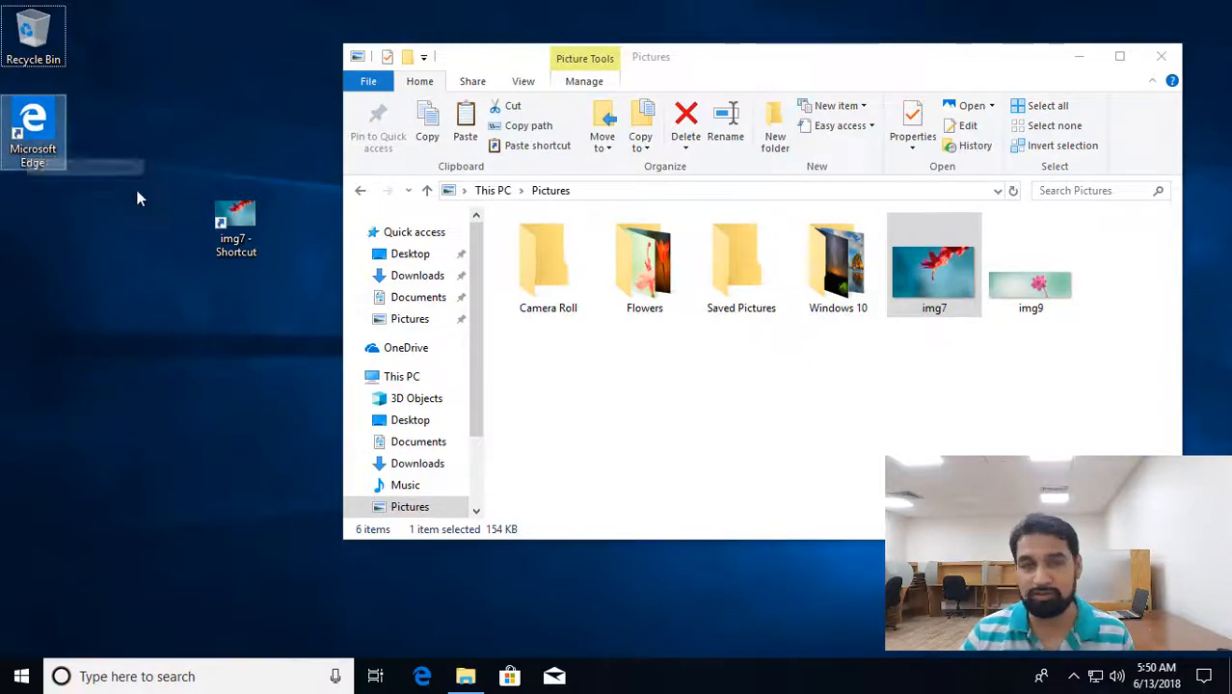
{"action": "left_click", "coordinate": [239, 241]}
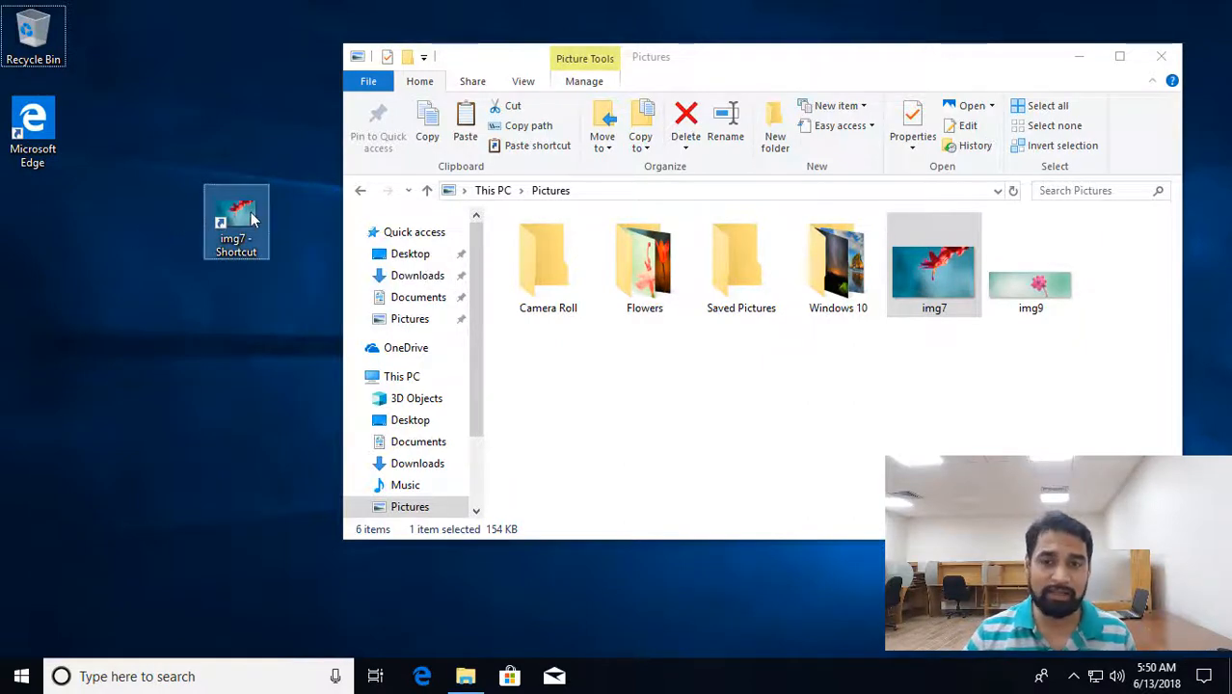
{"action": "key", "text": "Delete"}
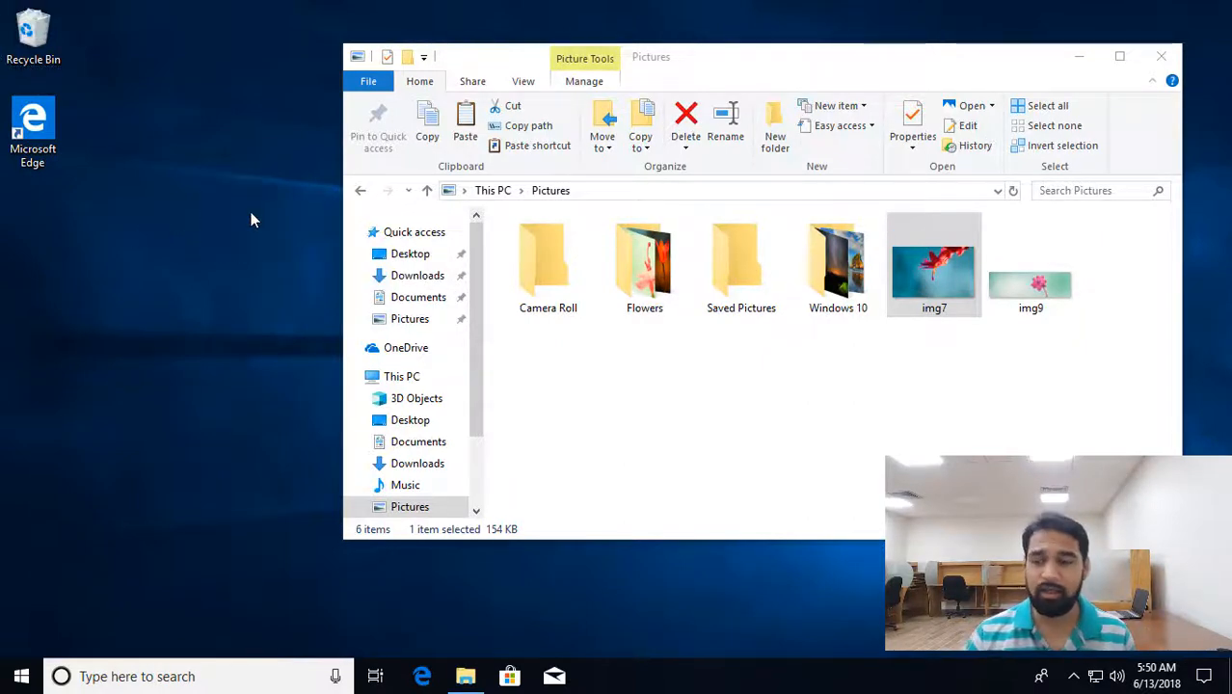
- Delete the img7 picture from the Pictures folder, sending it to the Recycle Bin
{"action": "left_click", "coordinate": [951, 273]}
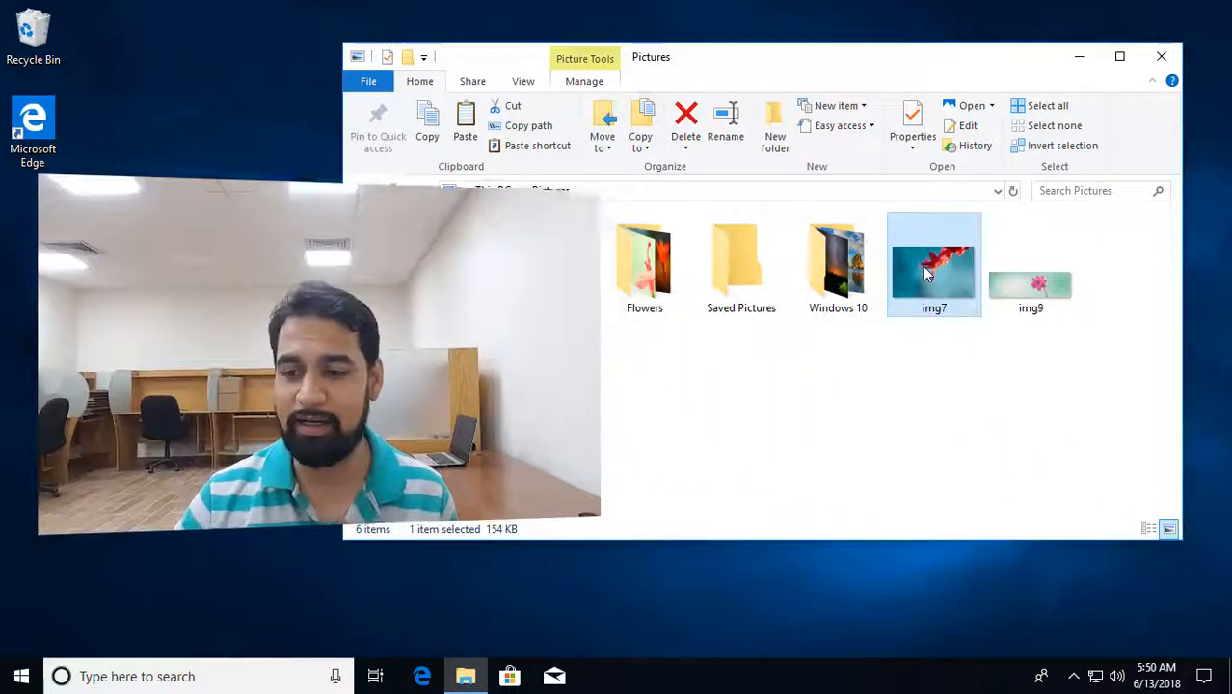
{"action": "right_click", "coordinate": [924, 275]}
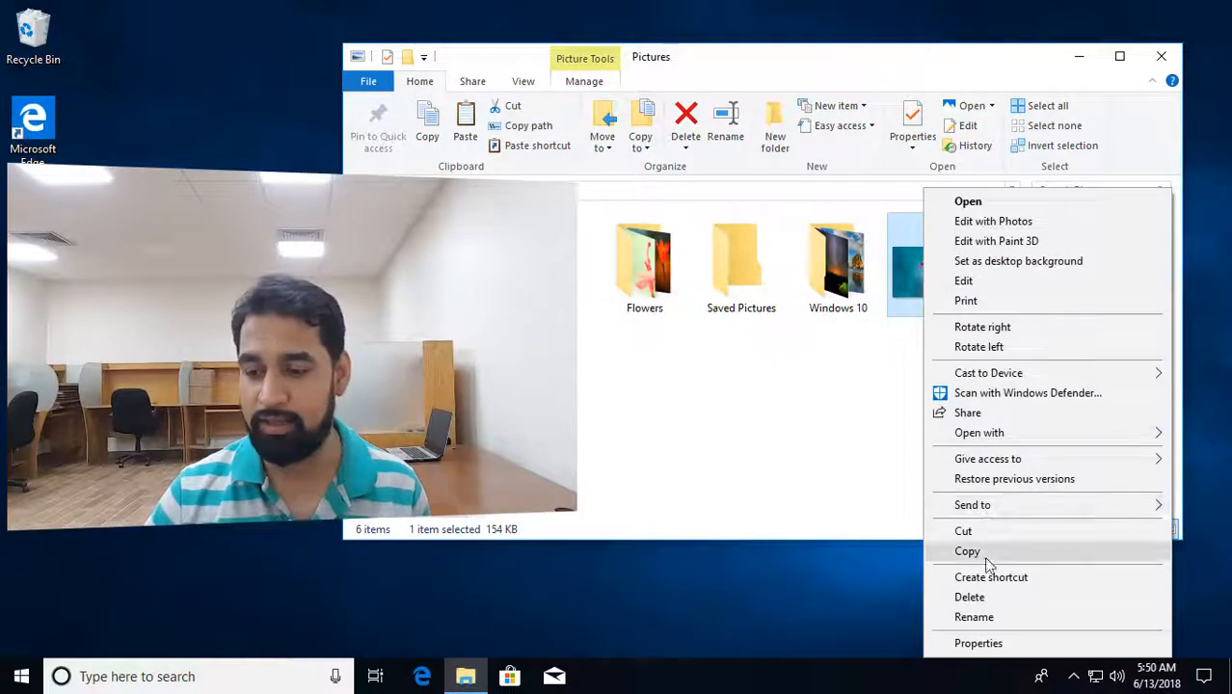
{"action": "left_click", "coordinate": [908, 507]}
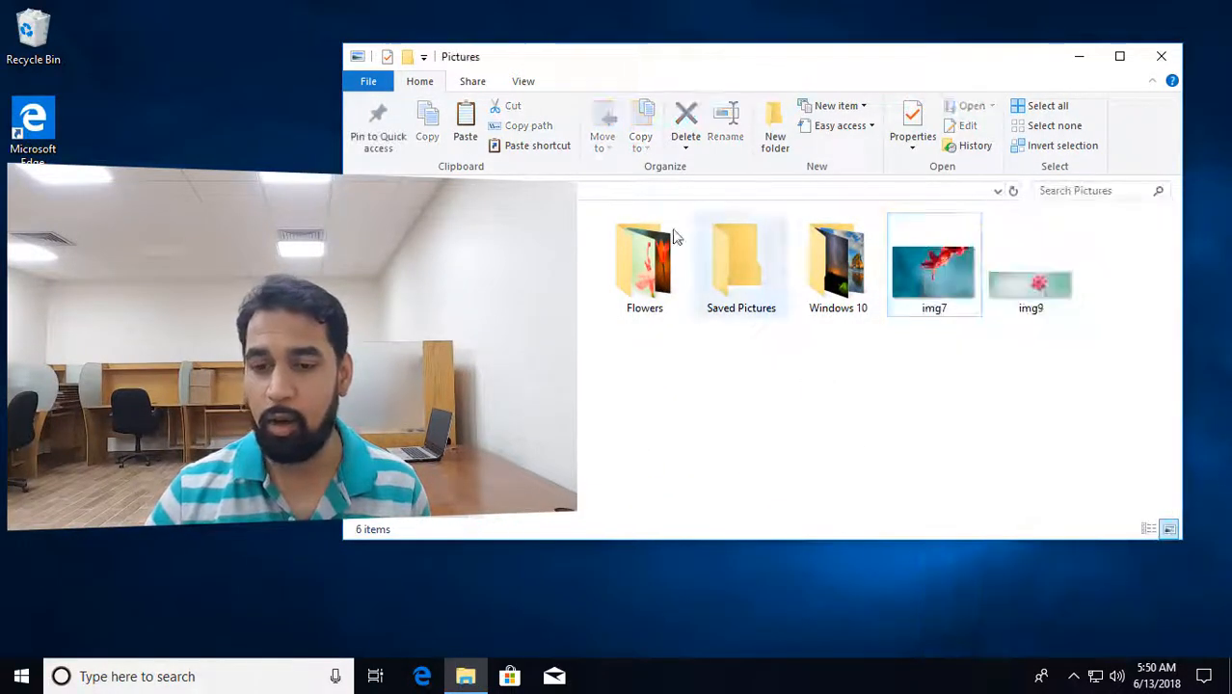
{"action": "left_click", "coordinate": [929, 291]}
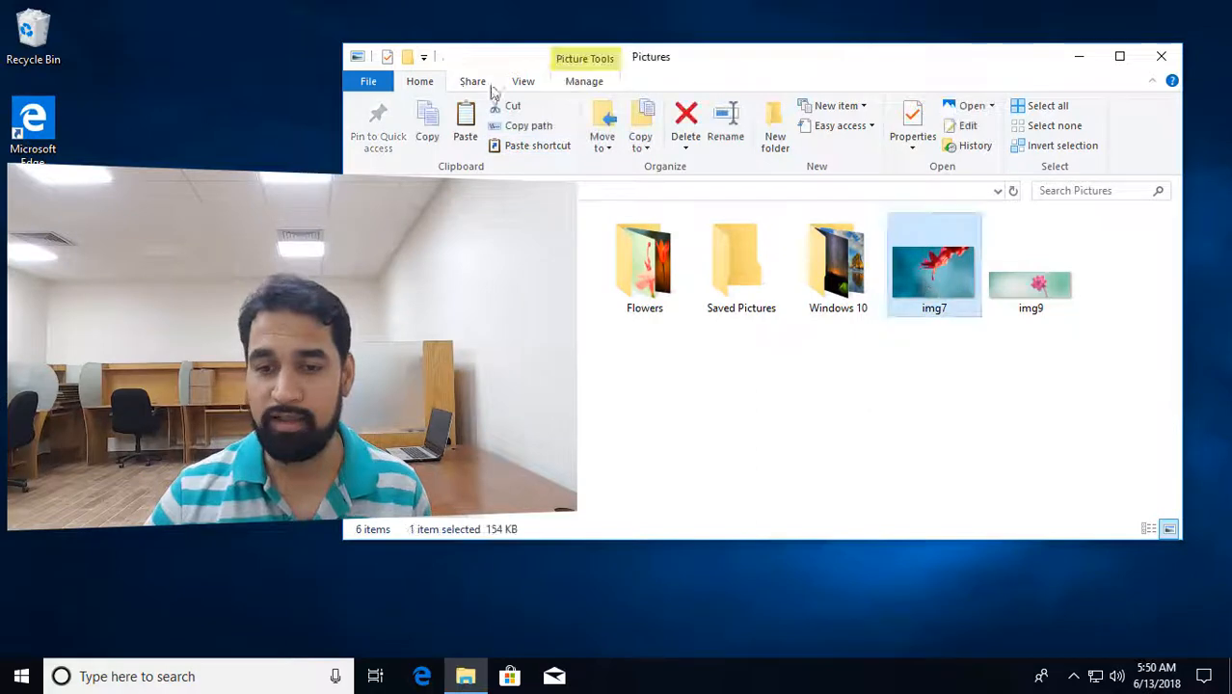
{"action": "left_click", "coordinate": [687, 120]}
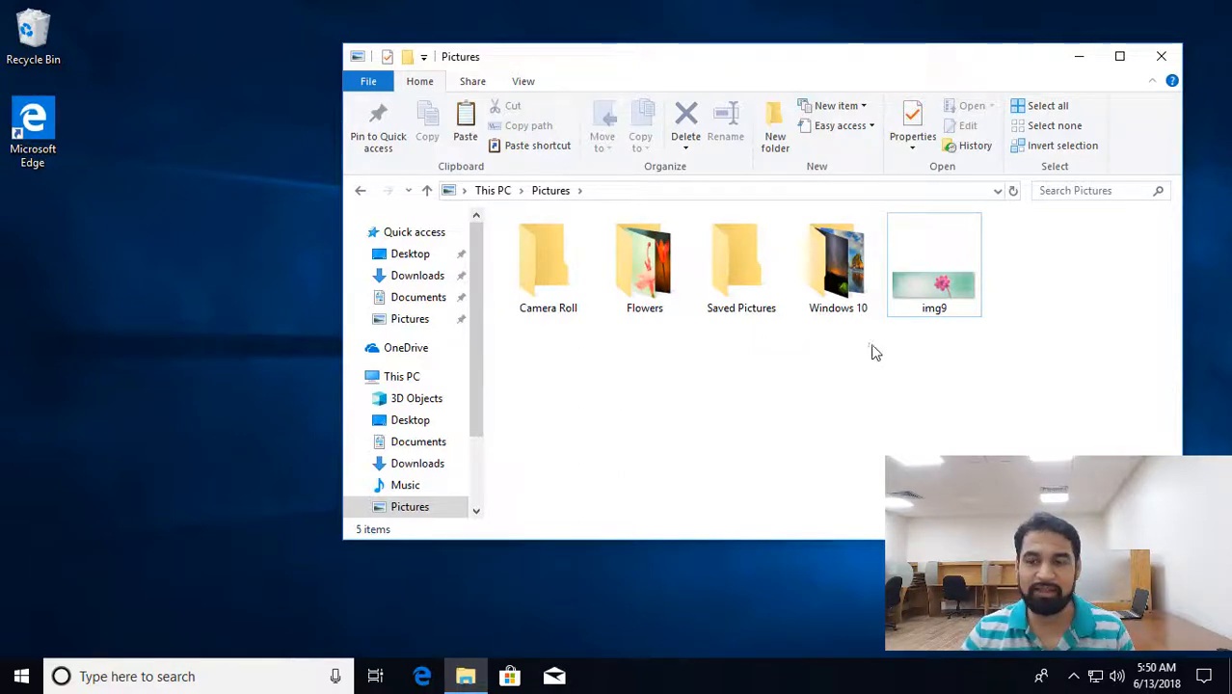
- Turn on the recycle confirmation and move the img9 picture from the Pictures folder to the Recycle Bin
{"action": "left_click", "coordinate": [919, 286]}
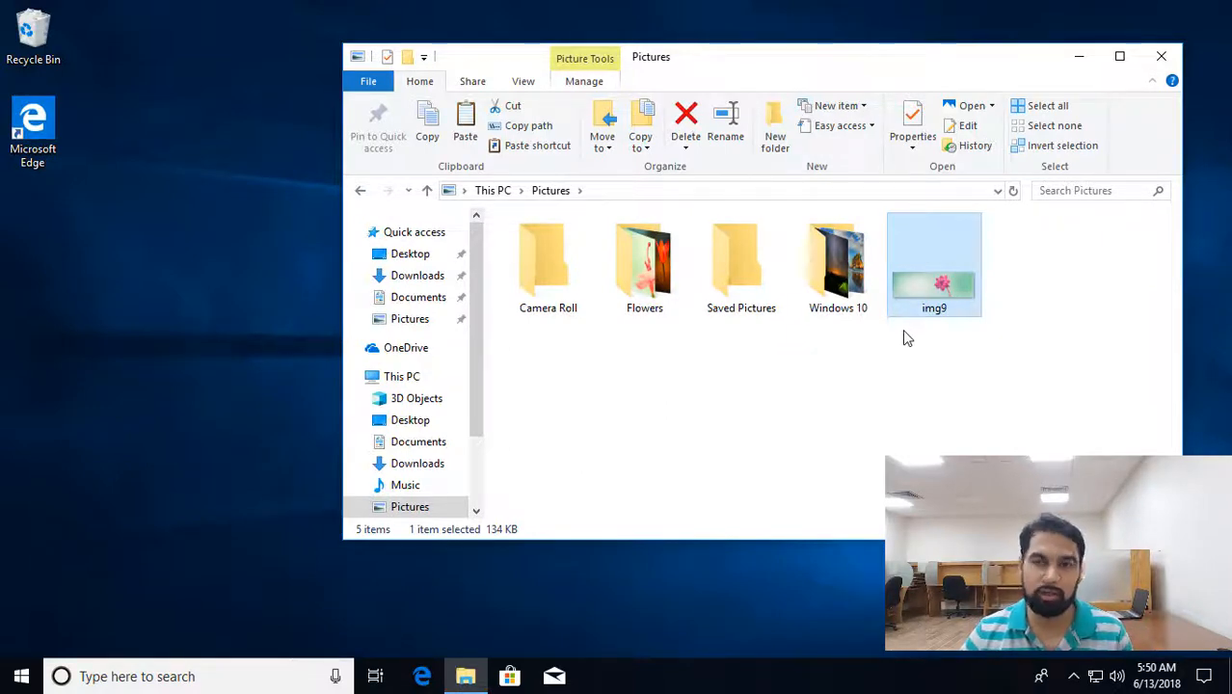
{"action": "left_click", "coordinate": [685, 146]}
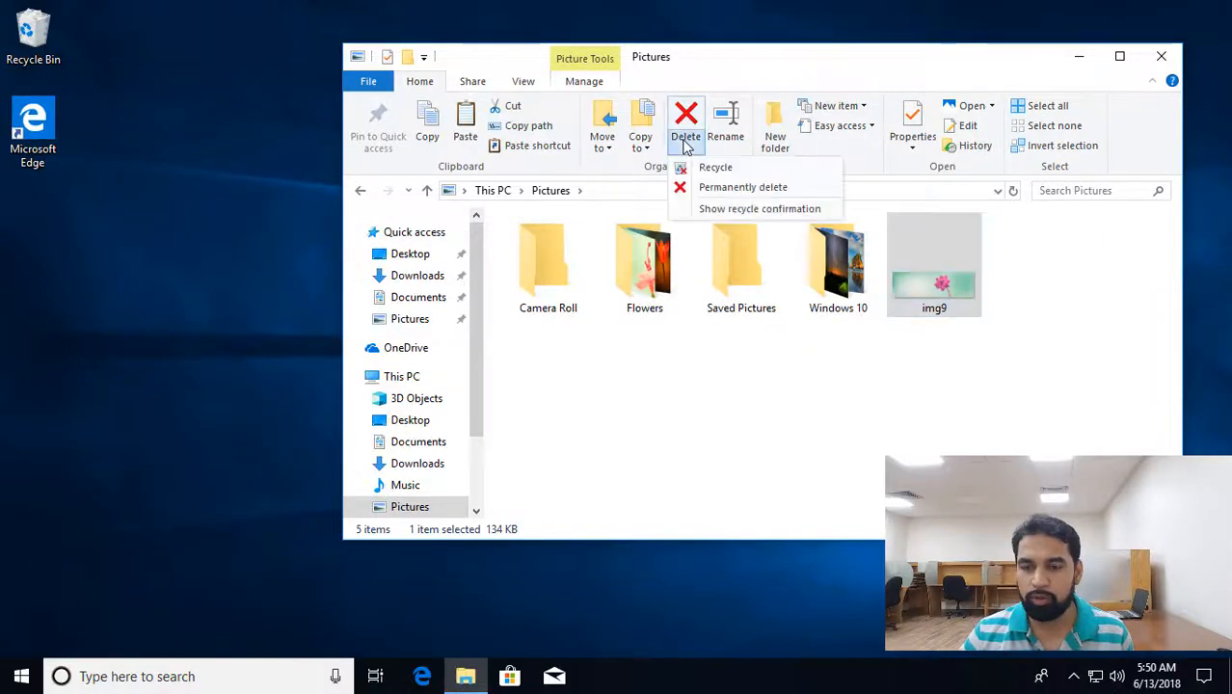
{"action": "left_click", "coordinate": [719, 212]}
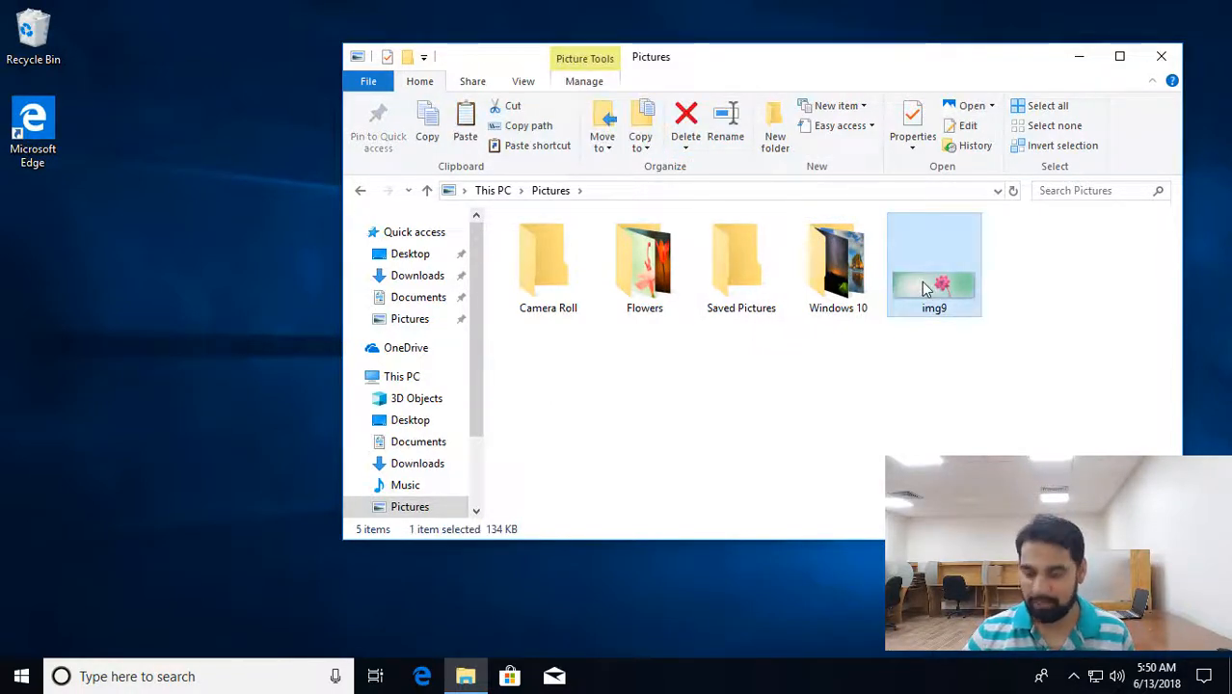
{"action": "key", "text": "Delete"}
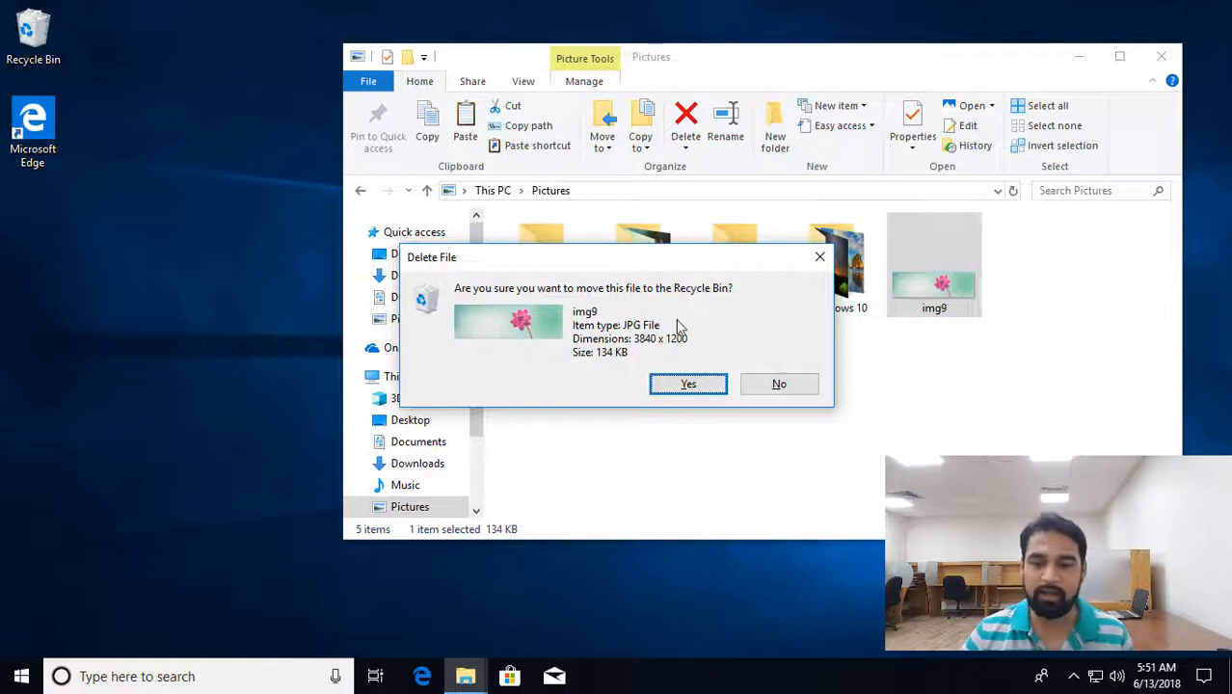
{"action": "left_click", "coordinate": [676, 381]}
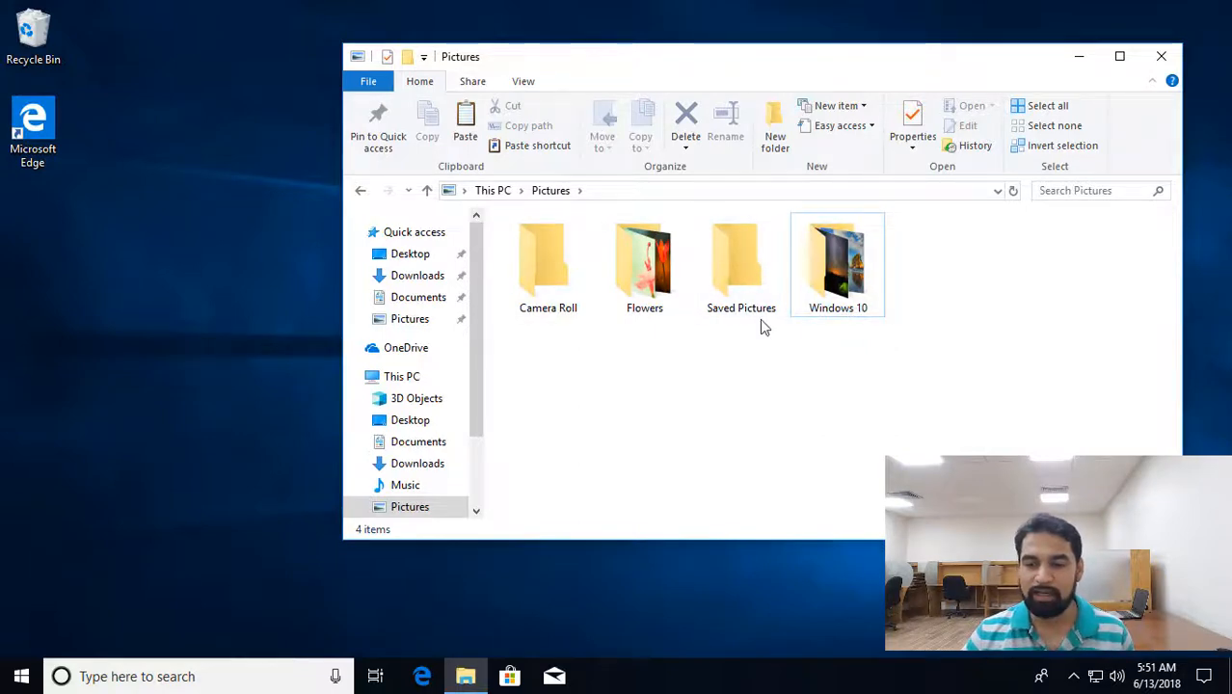
- Open the Recycle Bin and restore all deleted items to their original locations
{"action": "double_click", "coordinate": [31, 43]}
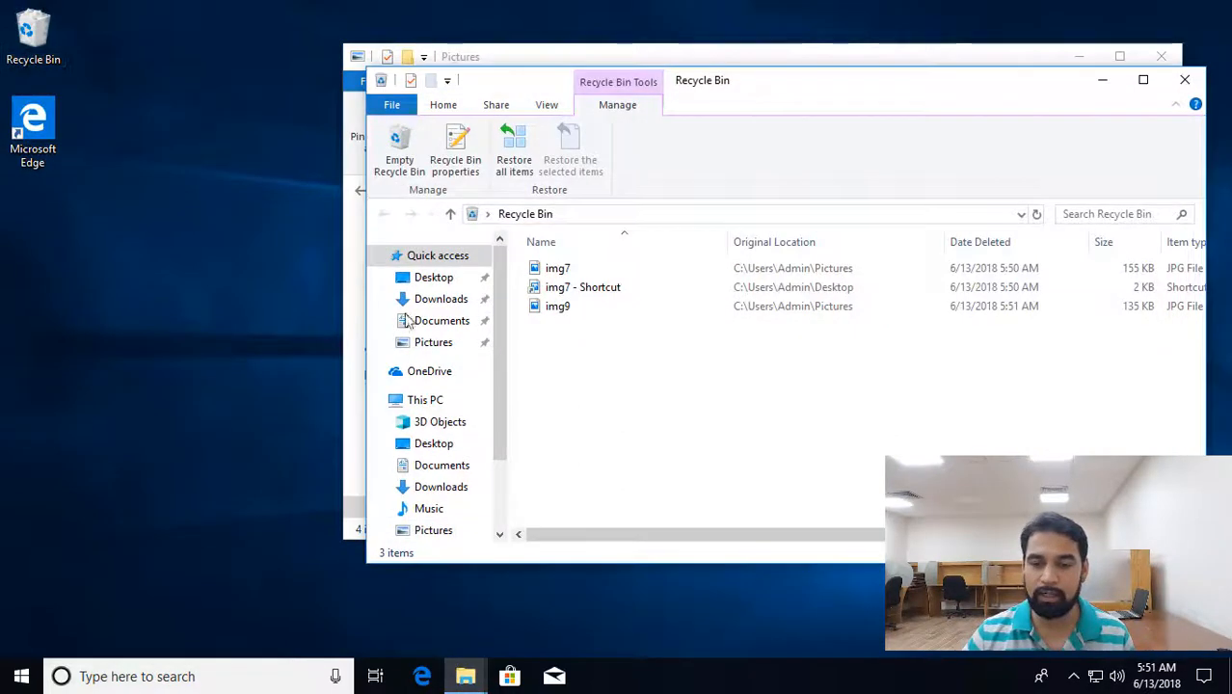
{"action": "left_click", "coordinate": [569, 309]}
{"action": "left_click", "coordinate": [558, 269]}
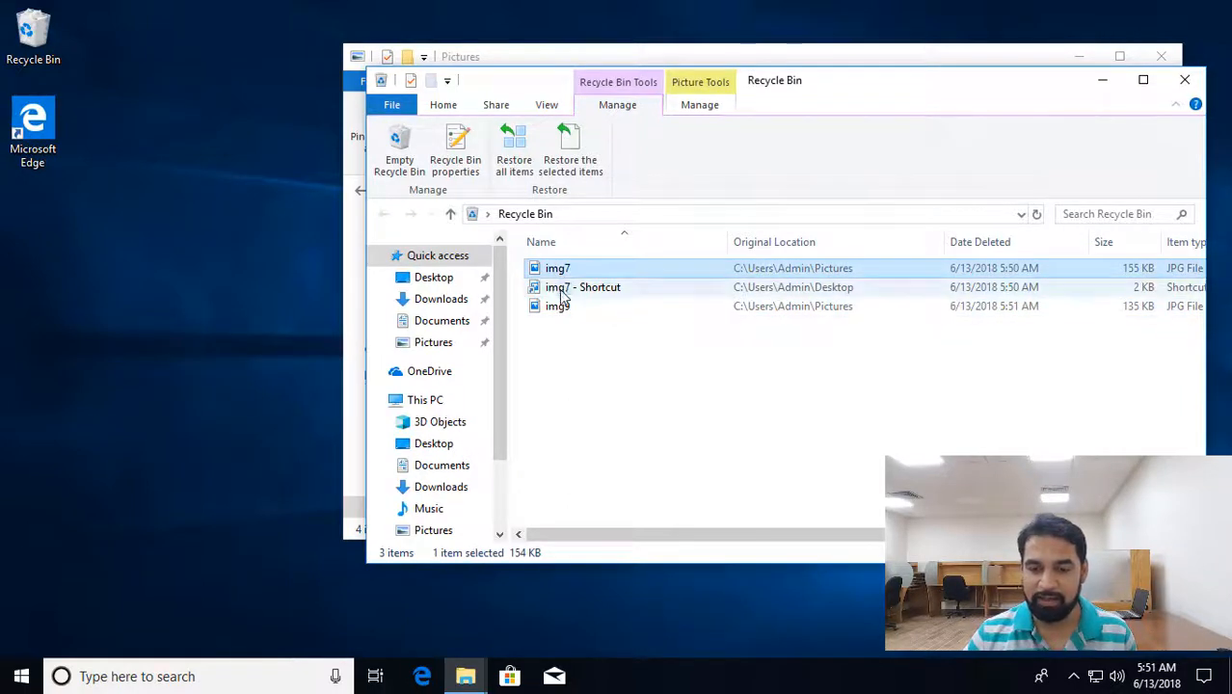
{"action": "left_click", "coordinate": [562, 308], "text": "shift"}
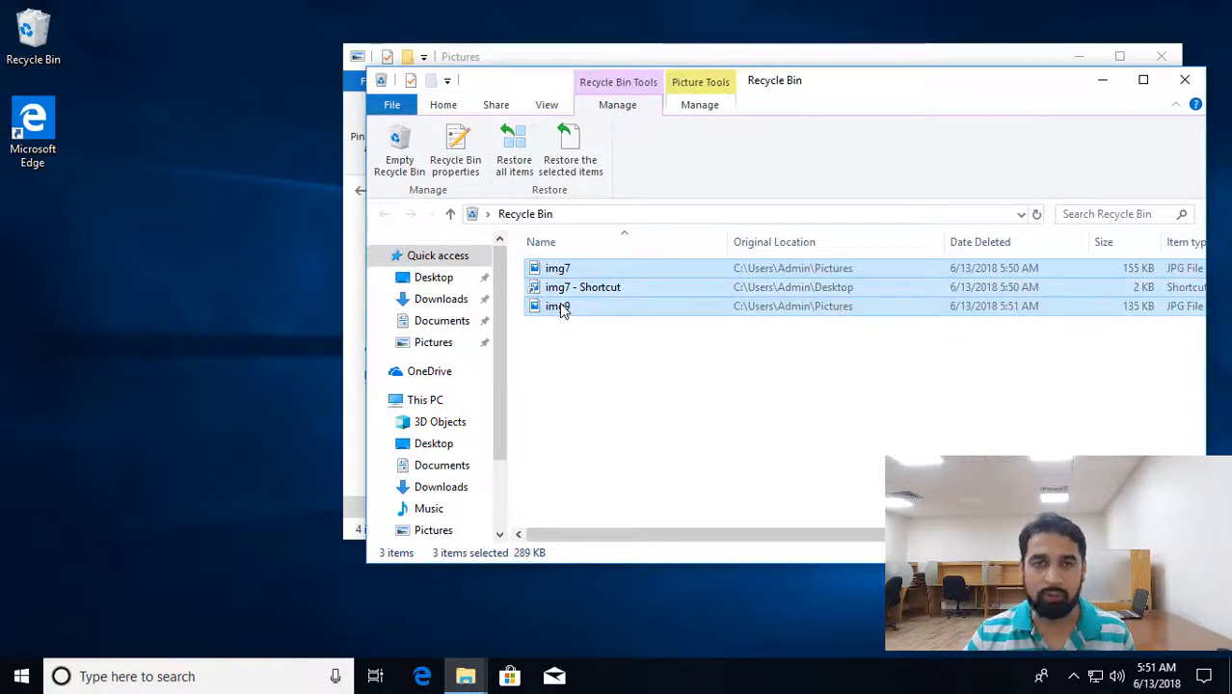
{"action": "key", "text": "ctrl+a"}
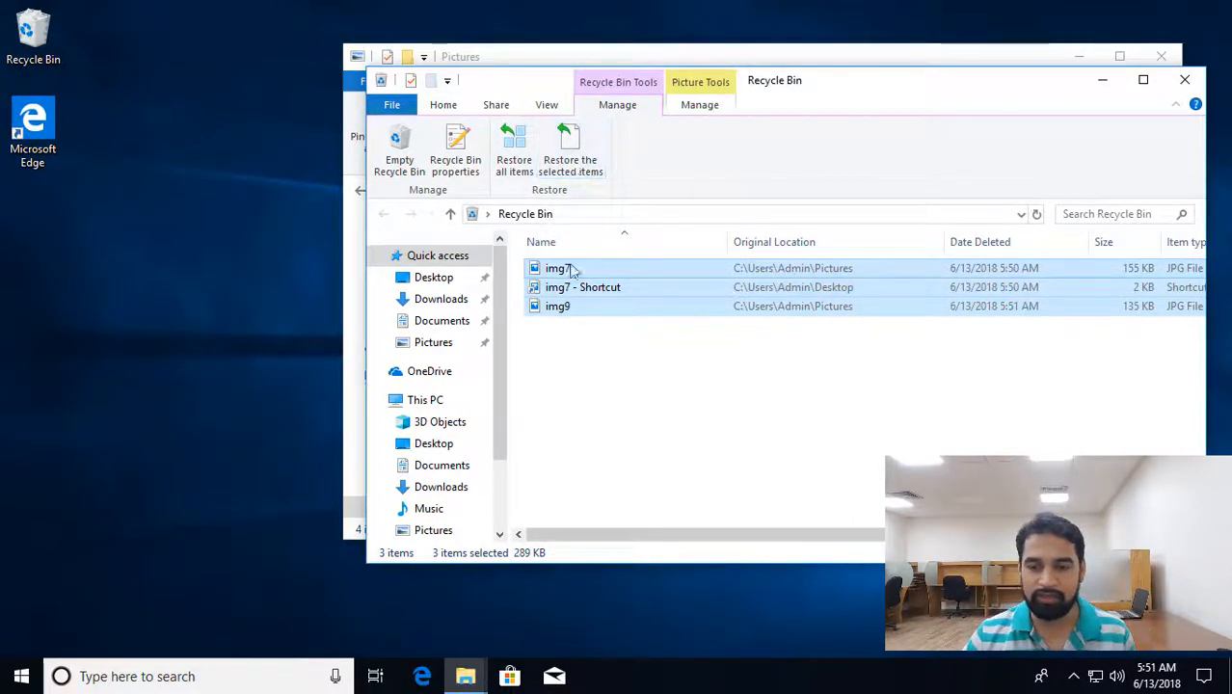
{"action": "left_click", "coordinate": [572, 347]}
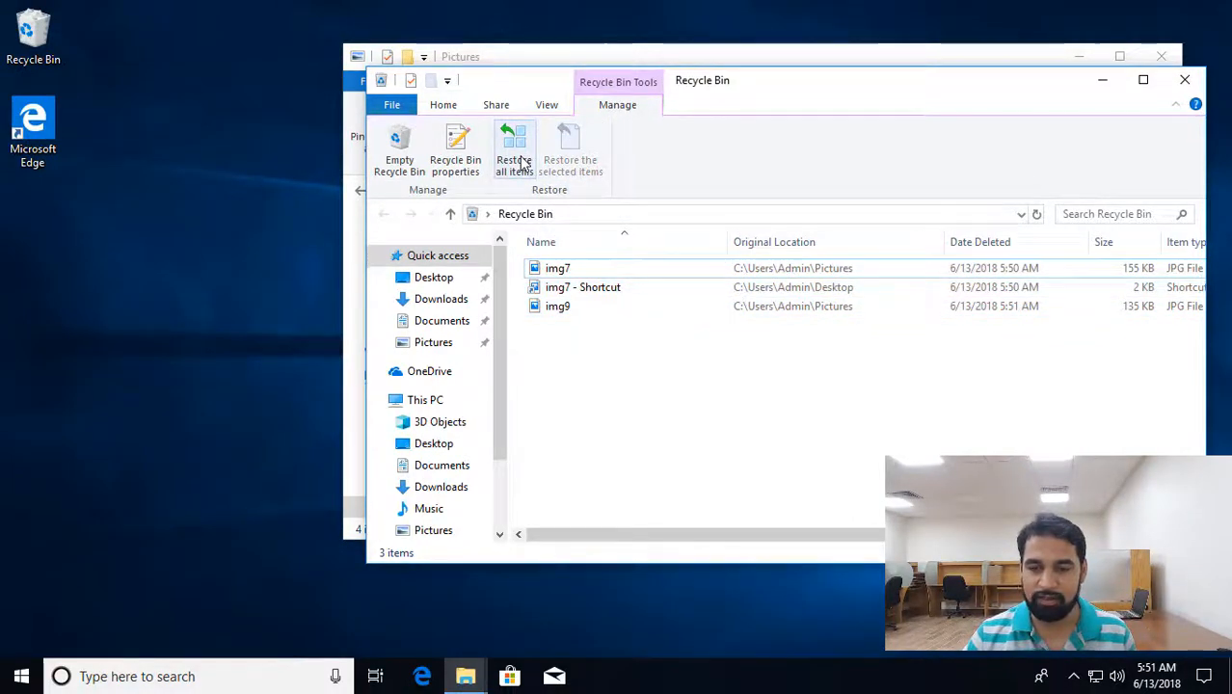
{"action": "left_click", "coordinate": [517, 164]}
{"action": "left_click", "coordinate": [692, 334]}
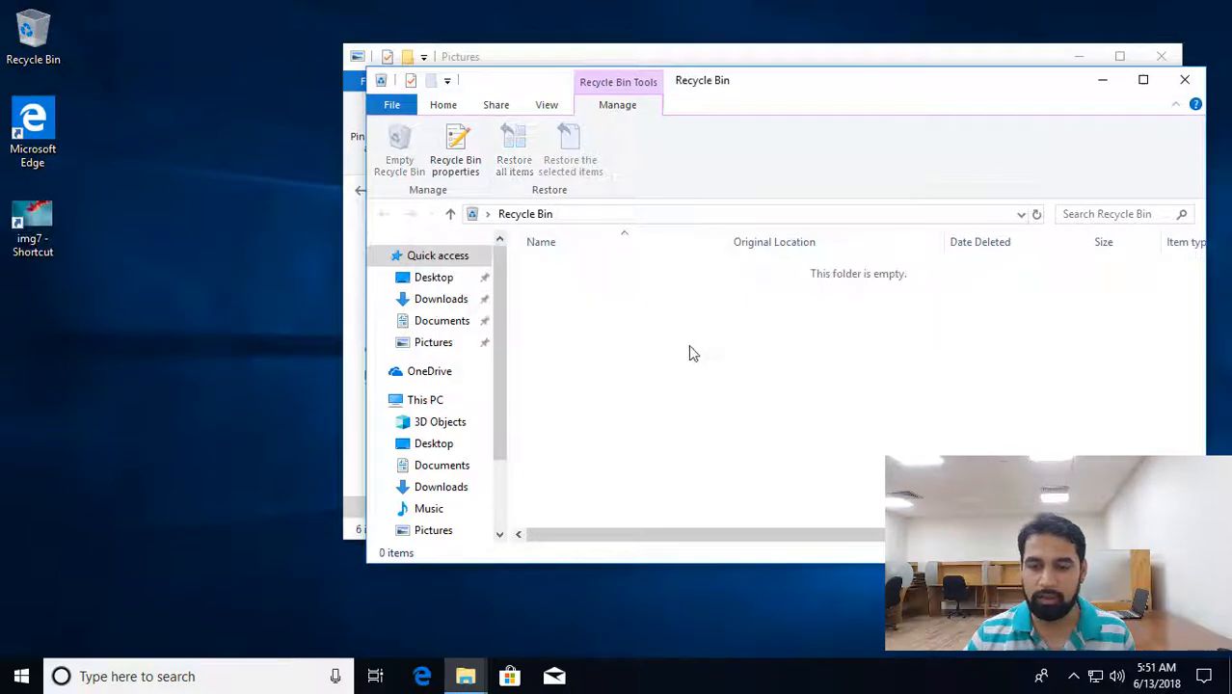
- Permanently delete the img7 shortcut from the desktop, bypassing the Recycle Bin, and close the Recycle Bin window
{"action": "left_click", "coordinate": [197, 260]}
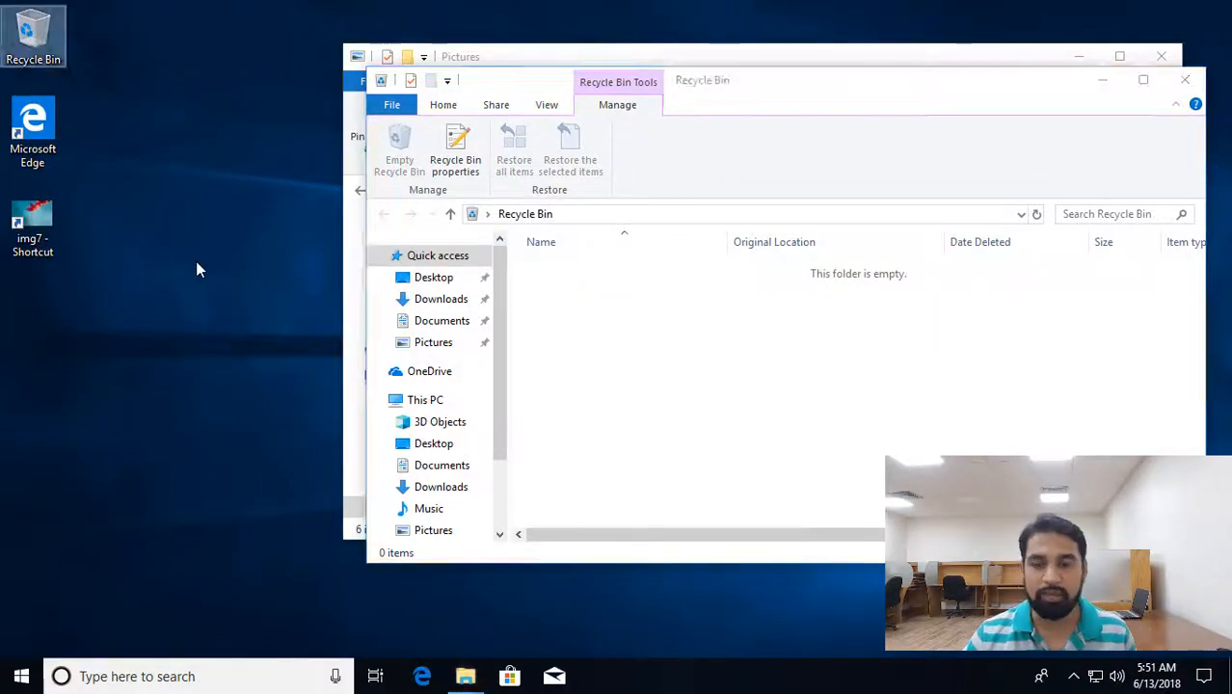
{"action": "left_click", "coordinate": [32, 241]}
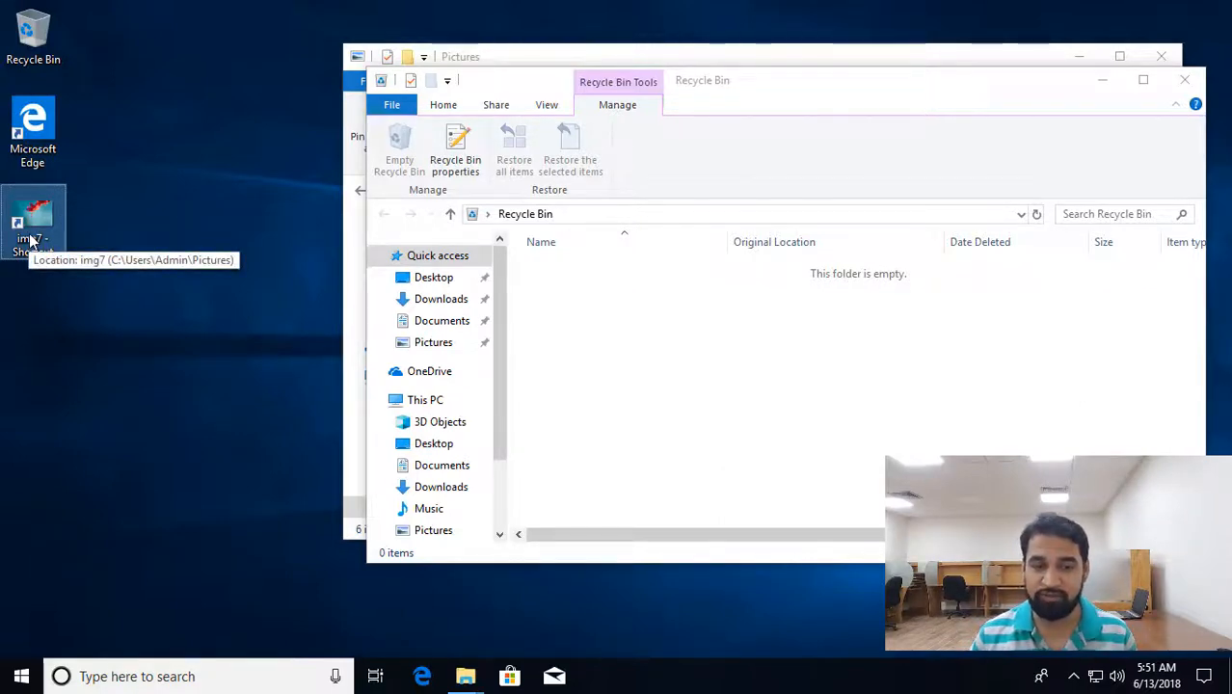
{"action": "key", "text": "shift+Delete"}
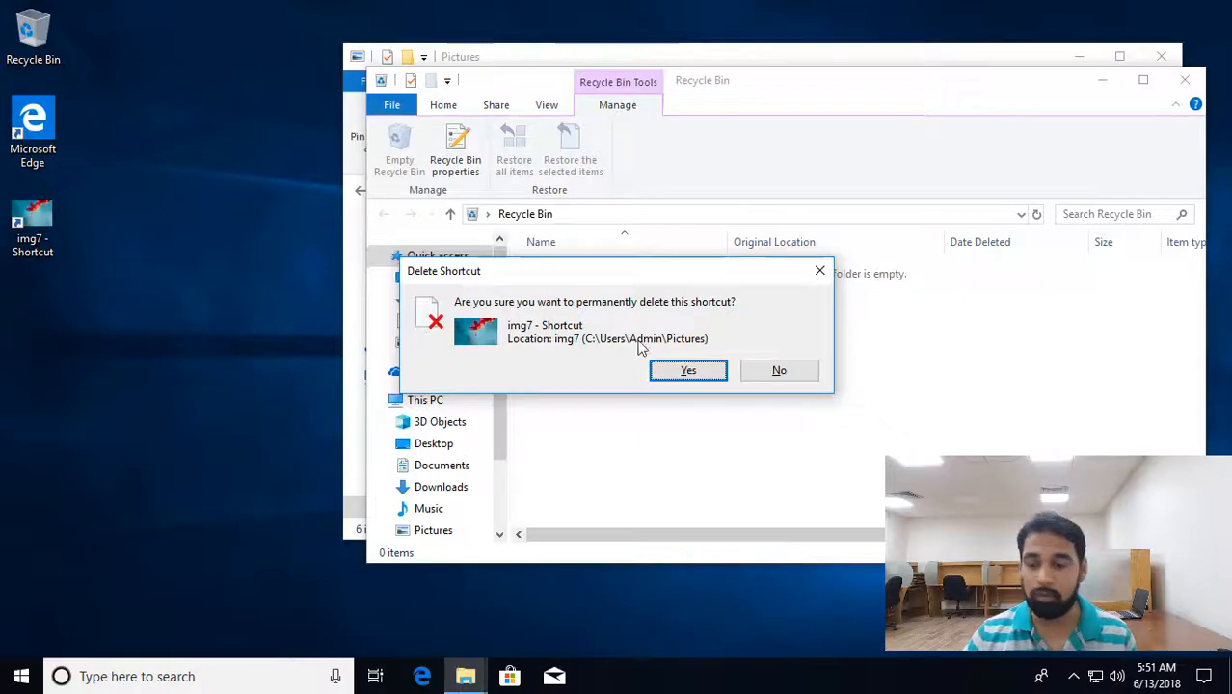
{"action": "left_click", "coordinate": [683, 372]}
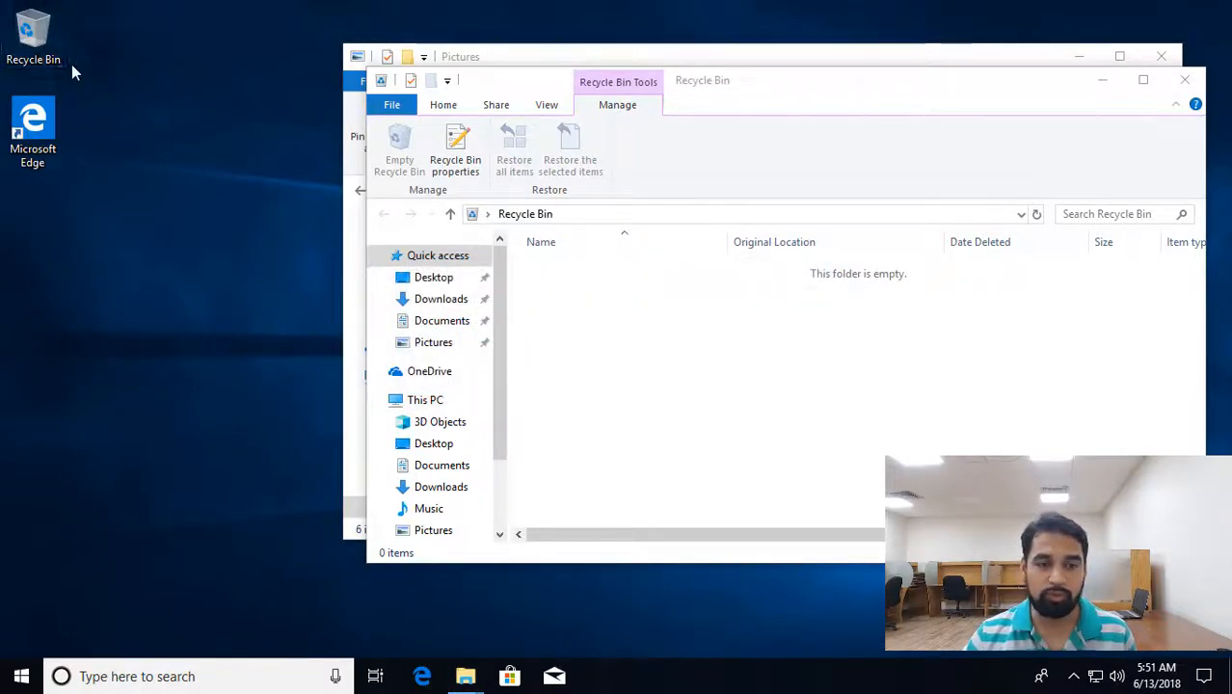
{"action": "left_click", "coordinate": [1185, 80]}
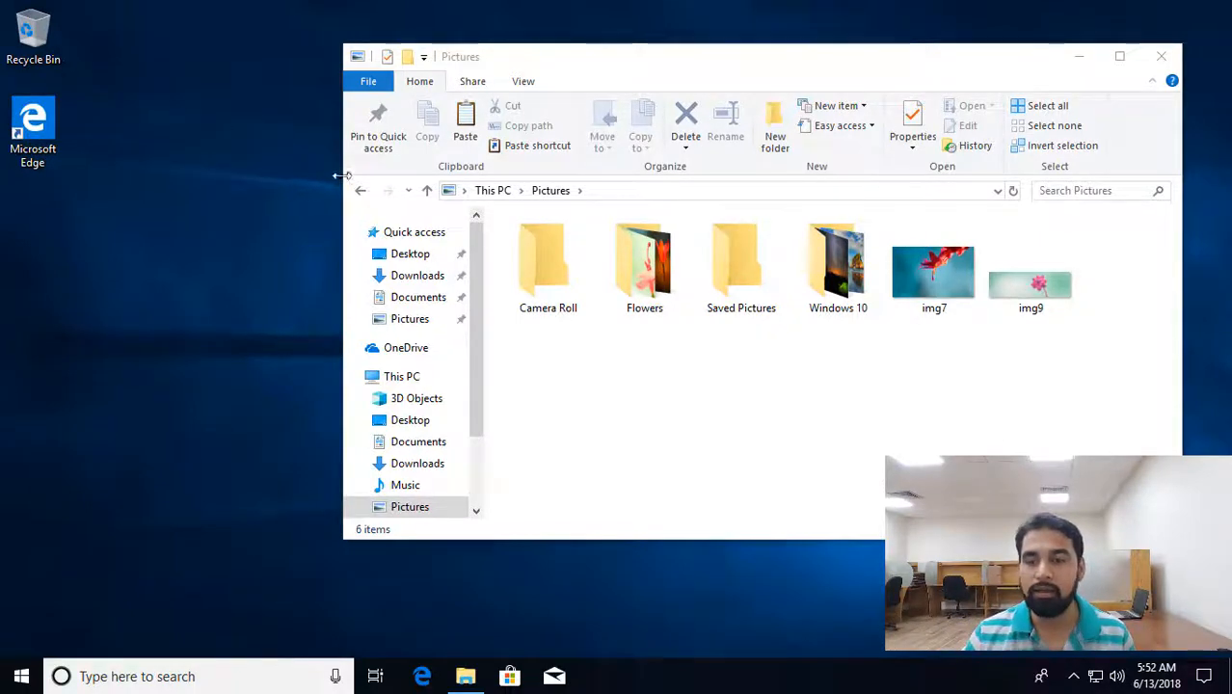
- Open the Recycle Bin properties and examine the settings for Local Disk (C:) and New Volume (D:)
{"action": "right_click", "coordinate": [37, 33]}
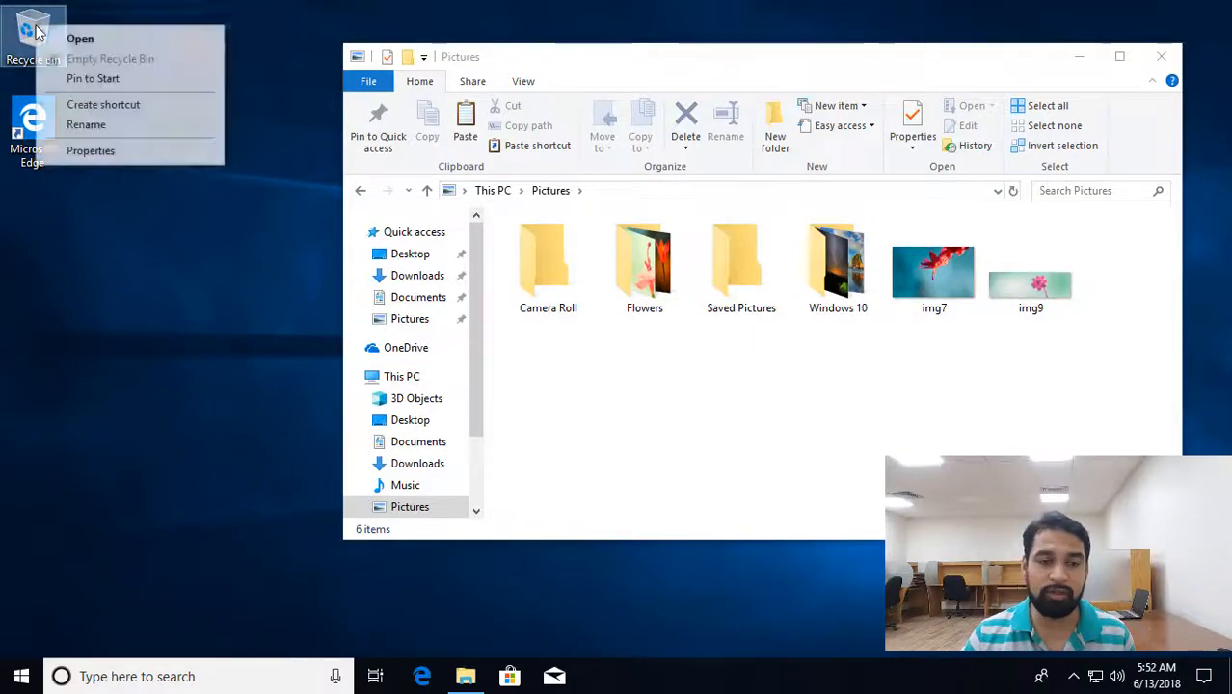
{"action": "left_click", "coordinate": [104, 157]}
{"action": "left_click_drag", "start_coordinate": [203, 48], "coordinate": [507, 65]}
{"action": "left_click", "coordinate": [422, 156]}
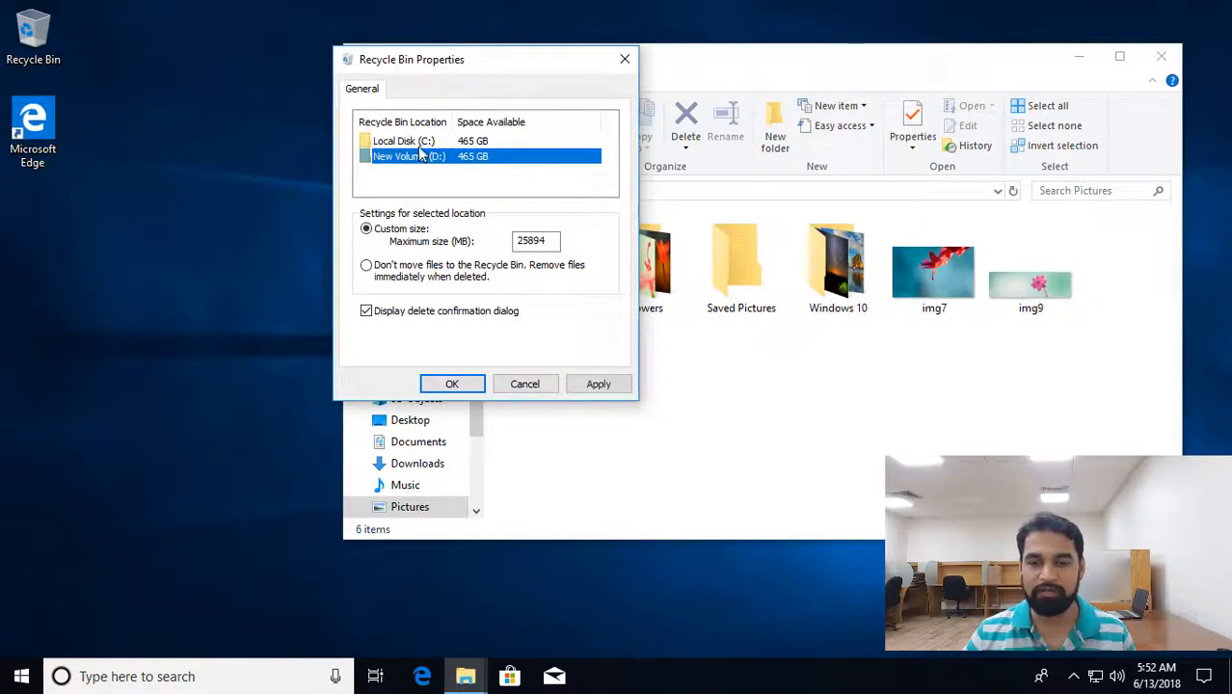
{"action": "left_click", "coordinate": [419, 144]}
{"action": "left_click", "coordinate": [418, 158]}
{"action": "left_click", "coordinate": [415, 144]}
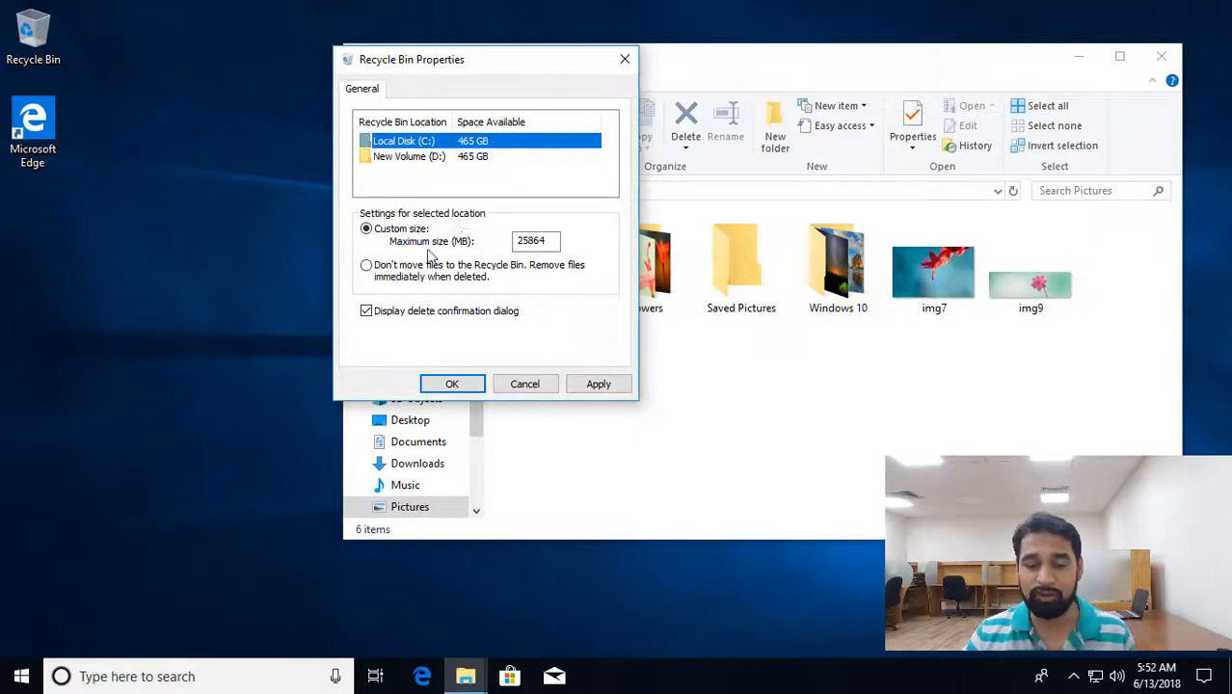
- Try the option to remove files immediately for Local Disk (C:), switch back to the custom size and cancel the properties
{"action": "left_click", "coordinate": [370, 269]}
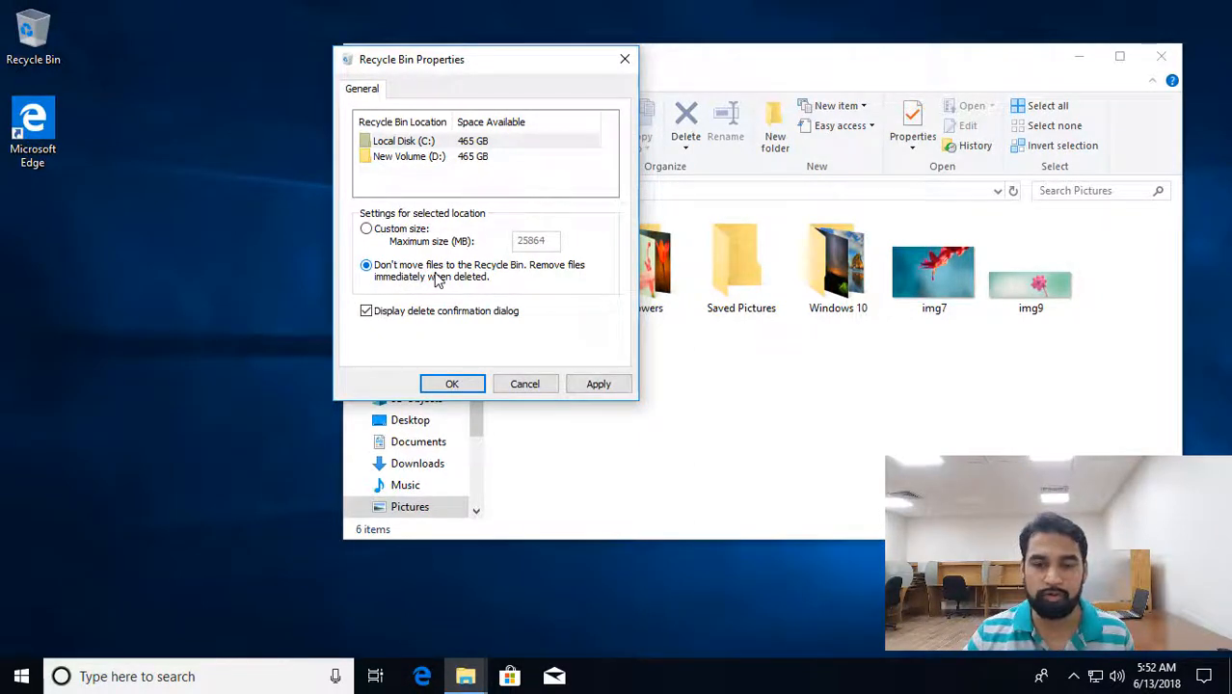
{"action": "left_click", "coordinate": [366, 231]}
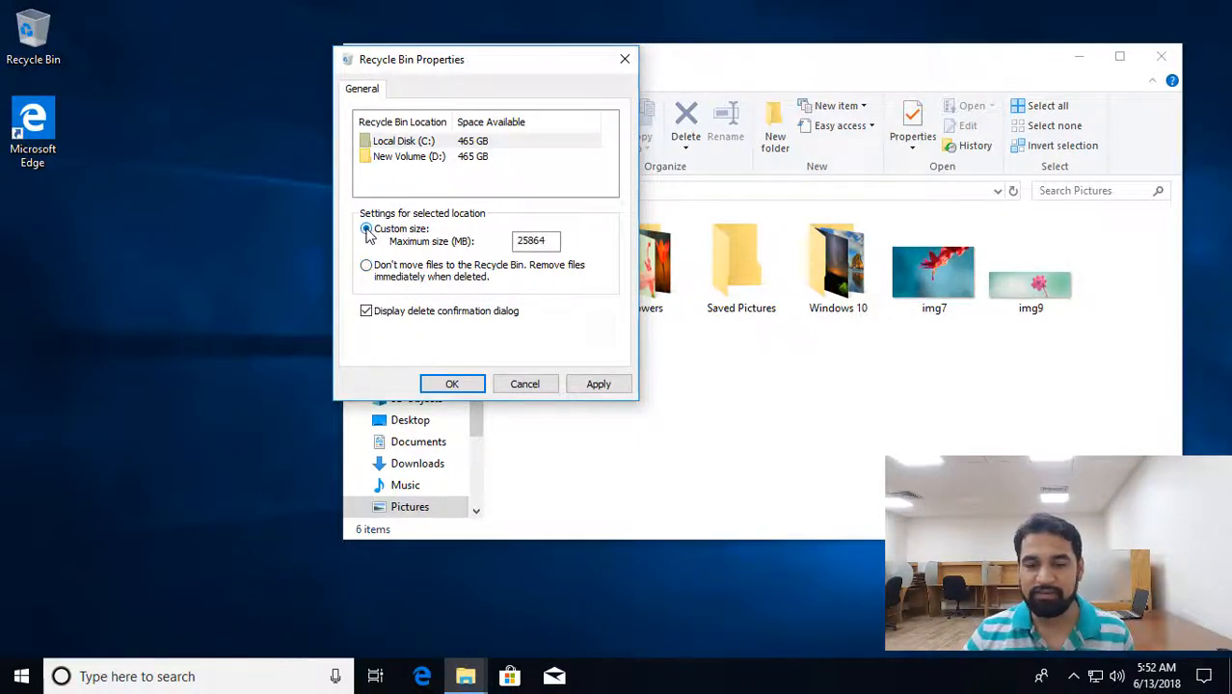
{"action": "double_click", "coordinate": [548, 241]}
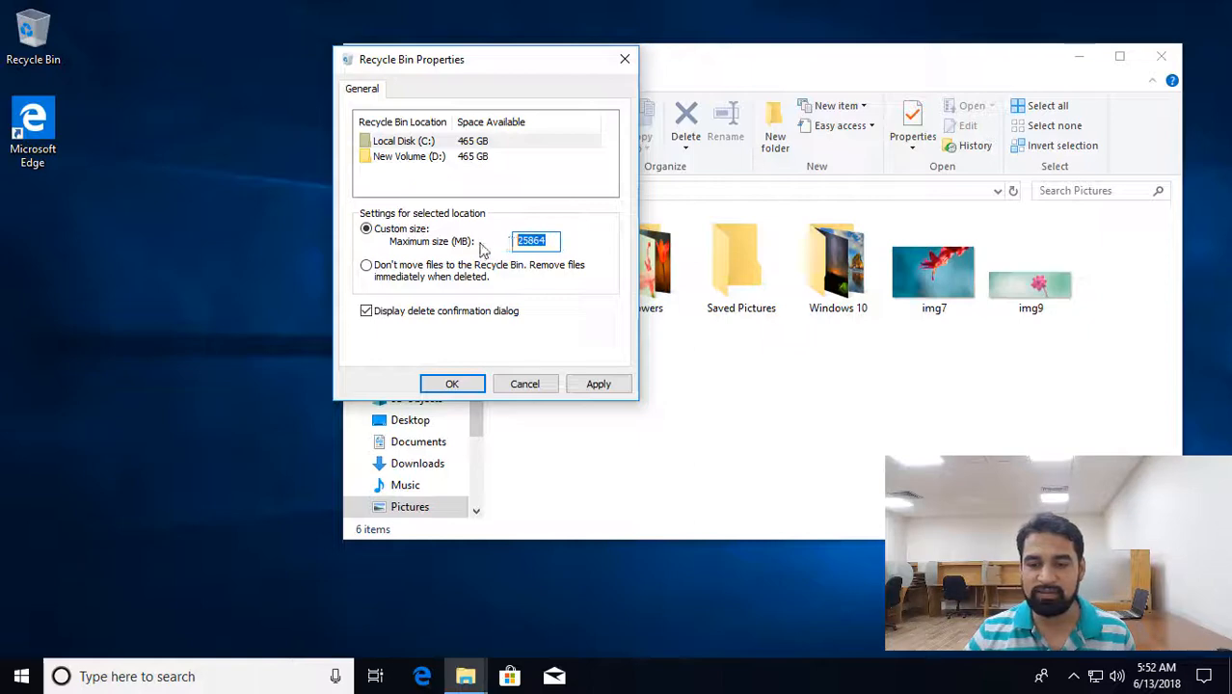
{"action": "left_click", "coordinate": [552, 246]}
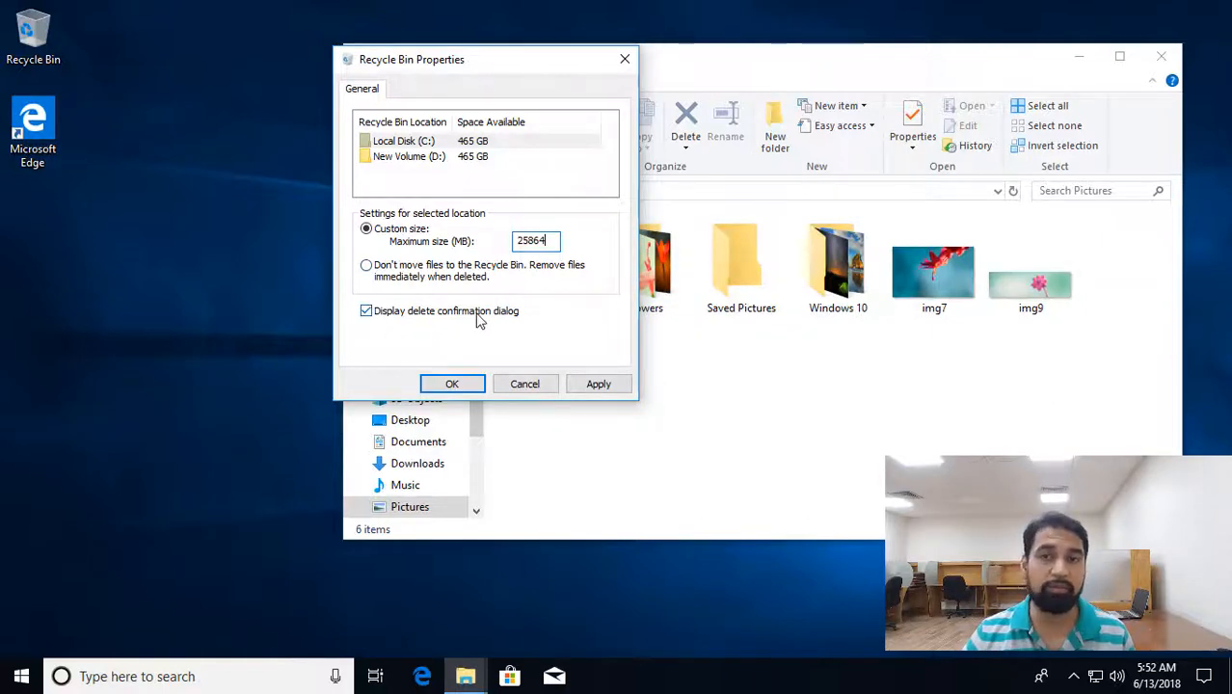
{"action": "left_click", "coordinate": [525, 385]}
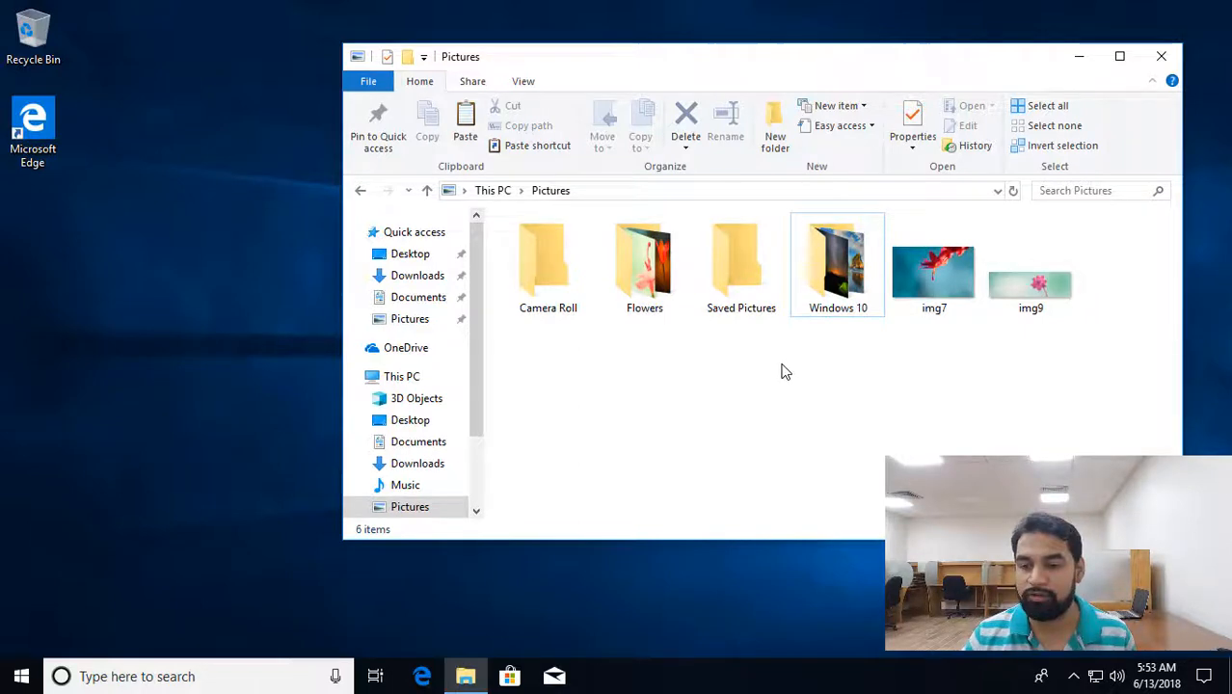
- Close the Pictures window and open a new, maximized File Explorer window at Quick access
{"action": "left_click", "coordinate": [1162, 59]}
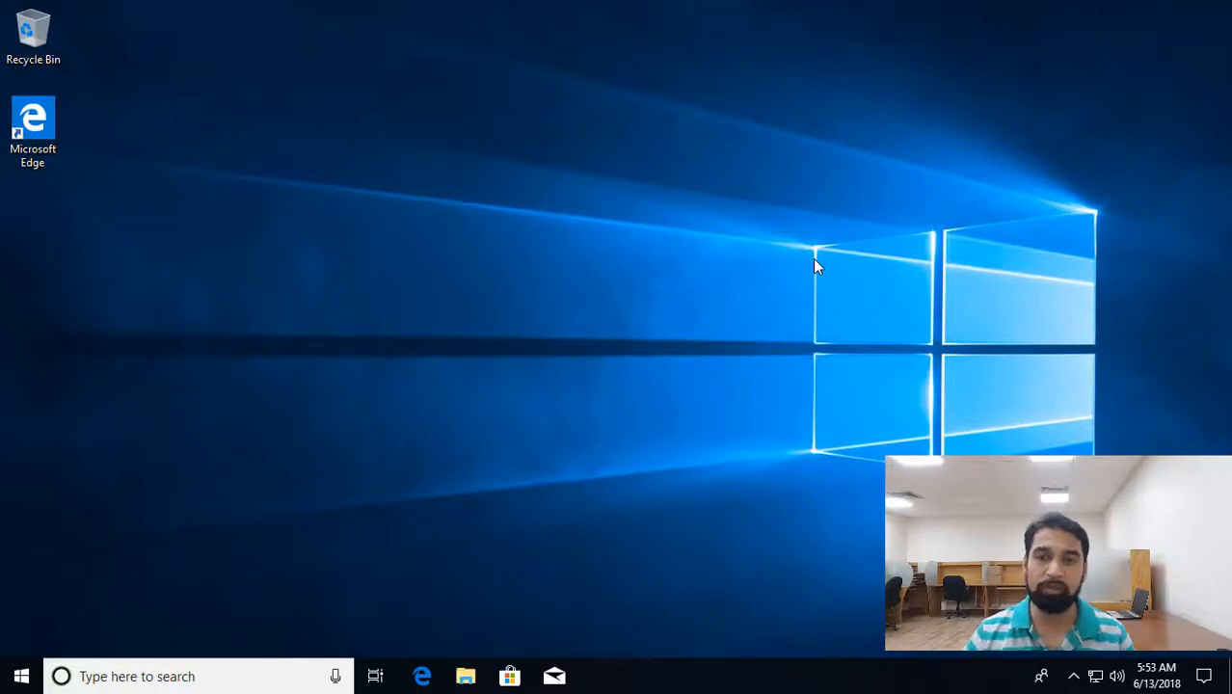
{"action": "left_click", "coordinate": [466, 676]}
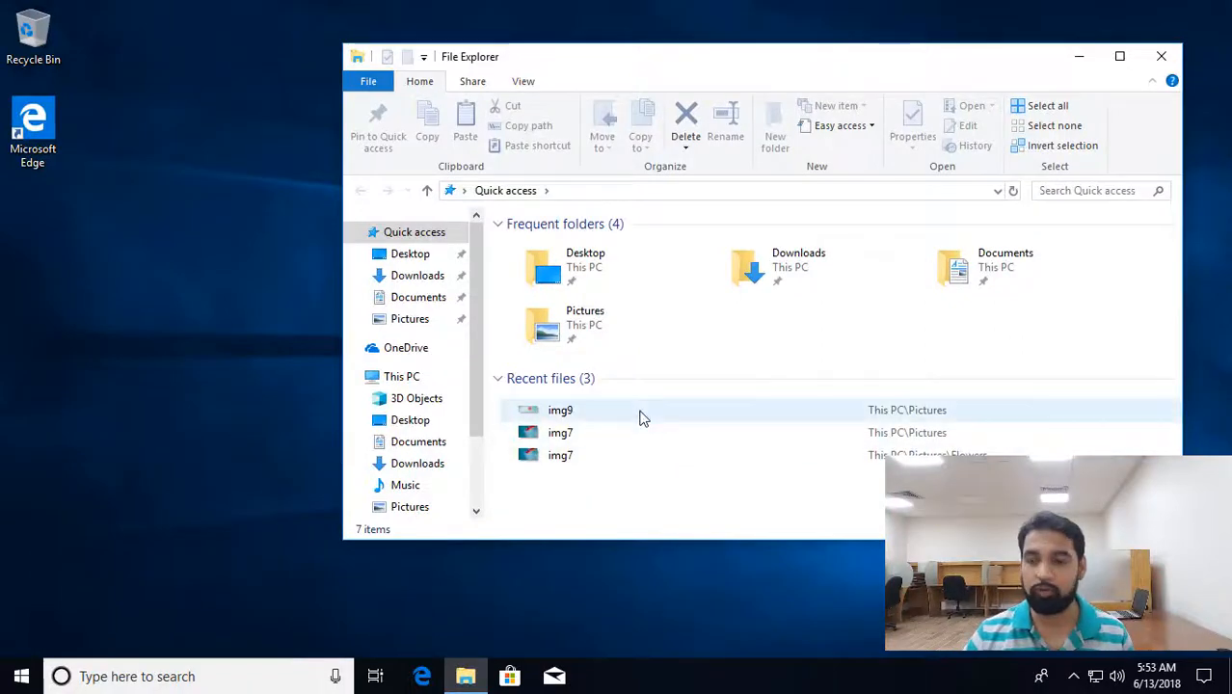
{"action": "left_click", "coordinate": [1120, 56]}
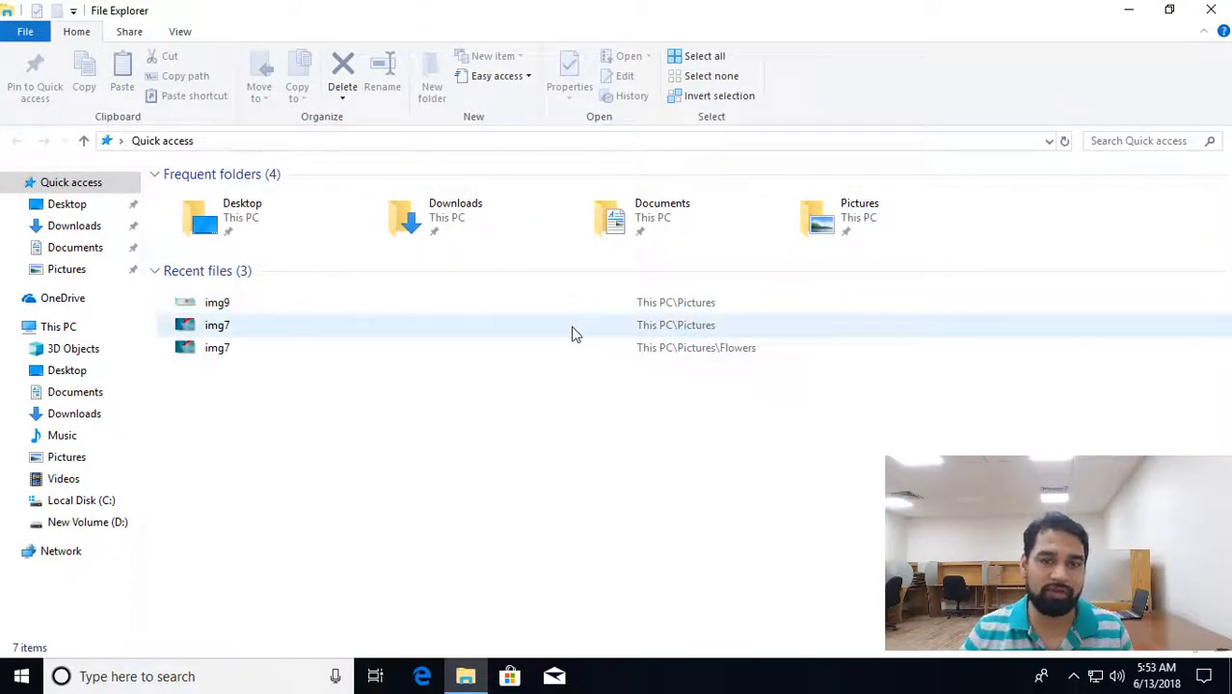
- Open the Documents folder, examine the properties of the Logs folder and close them
{"action": "left_click", "coordinate": [53, 251]}
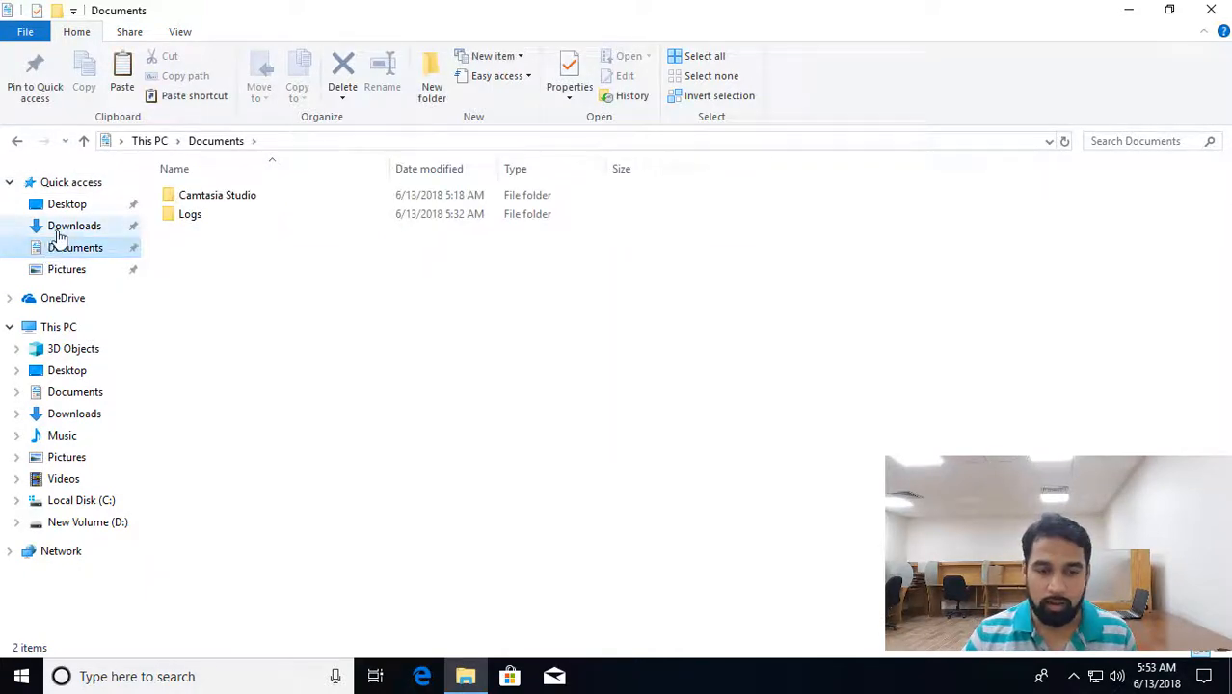
{"action": "left_click", "coordinate": [193, 218]}
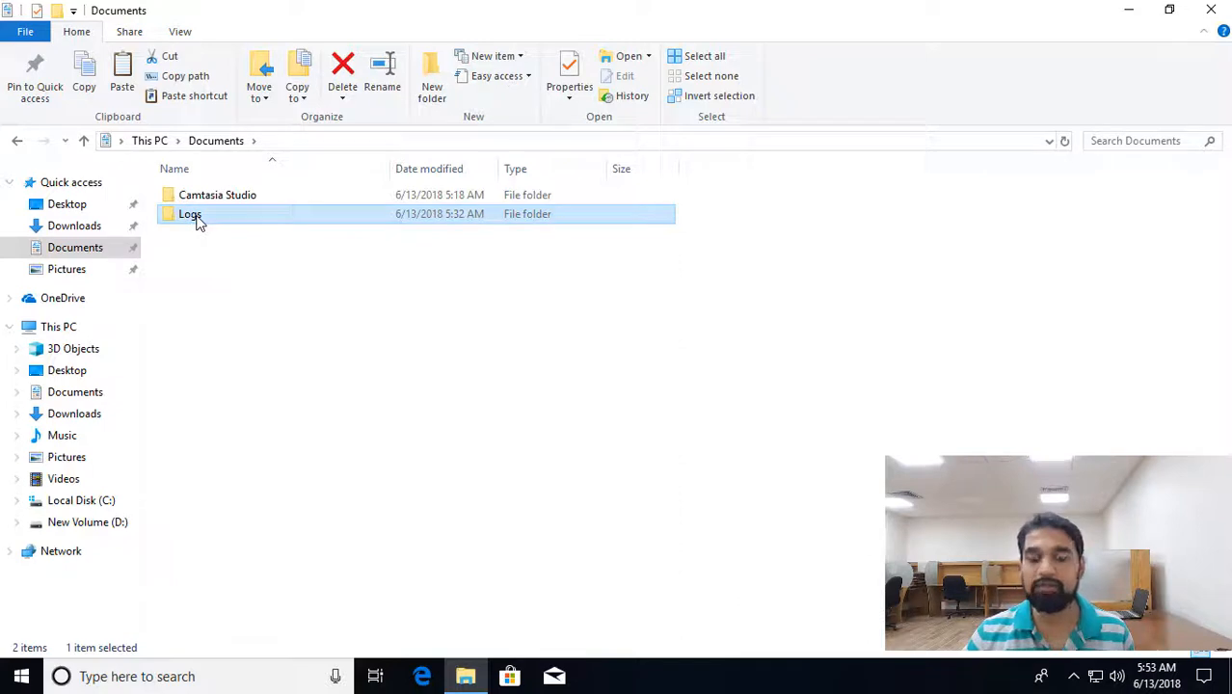
{"action": "right_click", "coordinate": [196, 221]}
{"action": "left_click", "coordinate": [258, 558]}
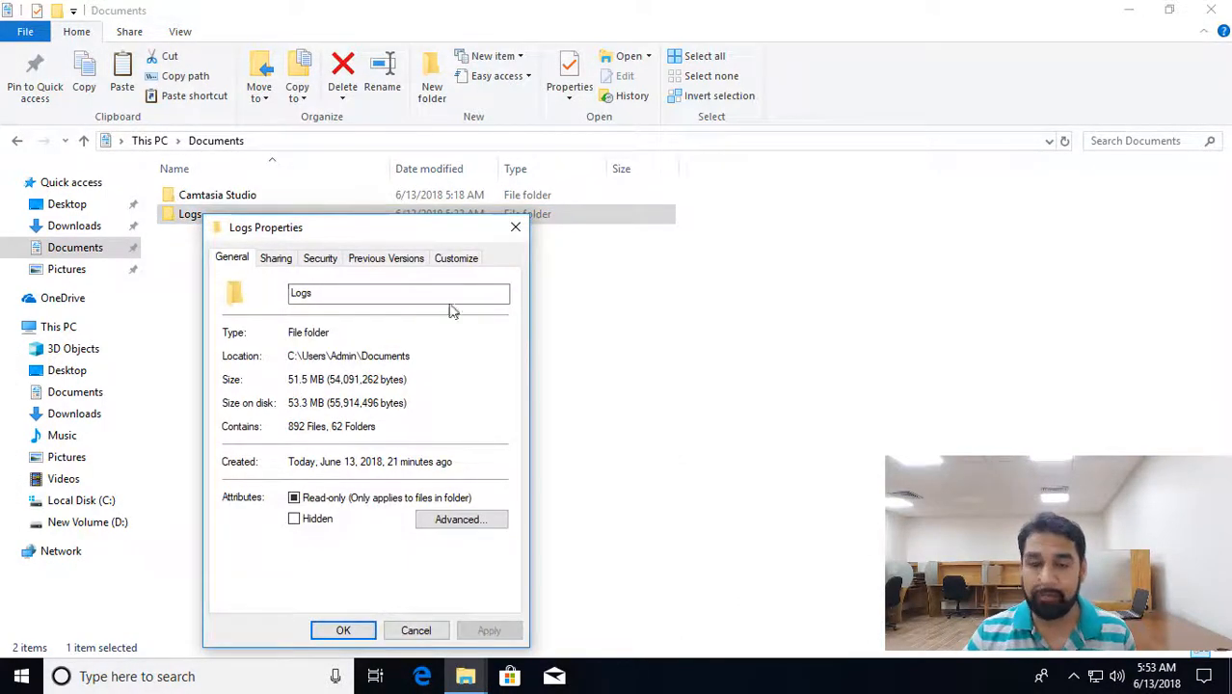
{"action": "left_click", "coordinate": [514, 229]}
- Compress the Logs folder in Documents into a zipped folder, keeping the name Logs
{"action": "right_click", "coordinate": [193, 222]}
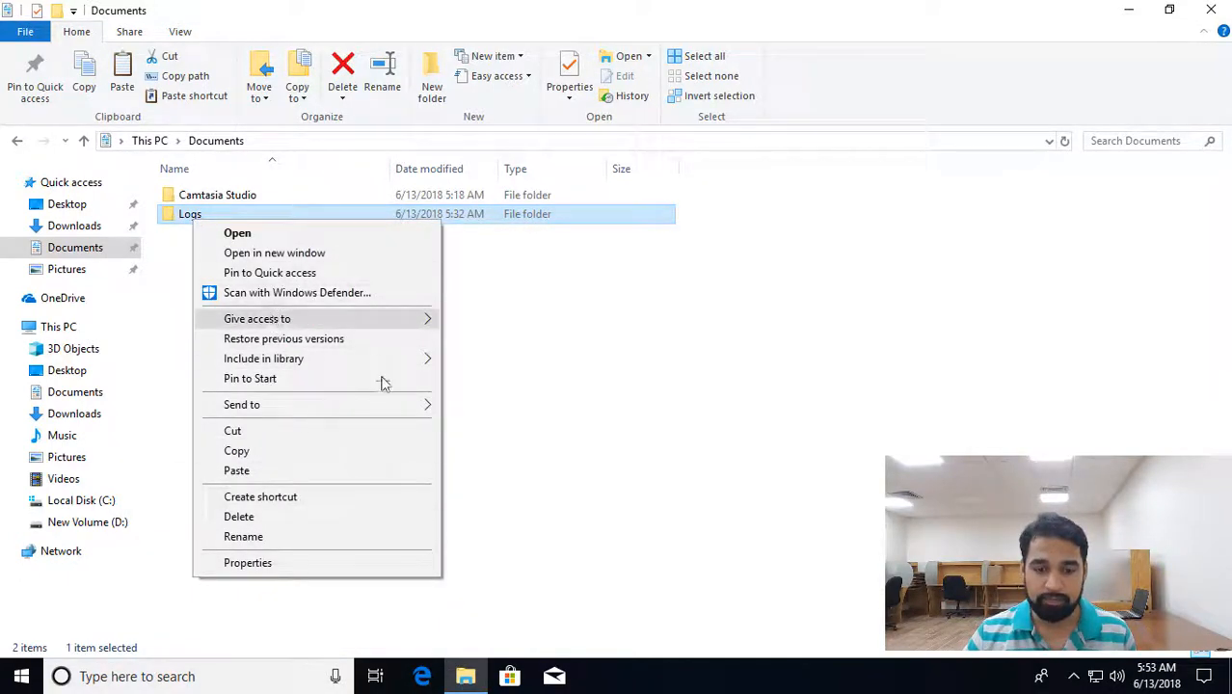
{"action": "mouse_move", "coordinate": [298, 407]}
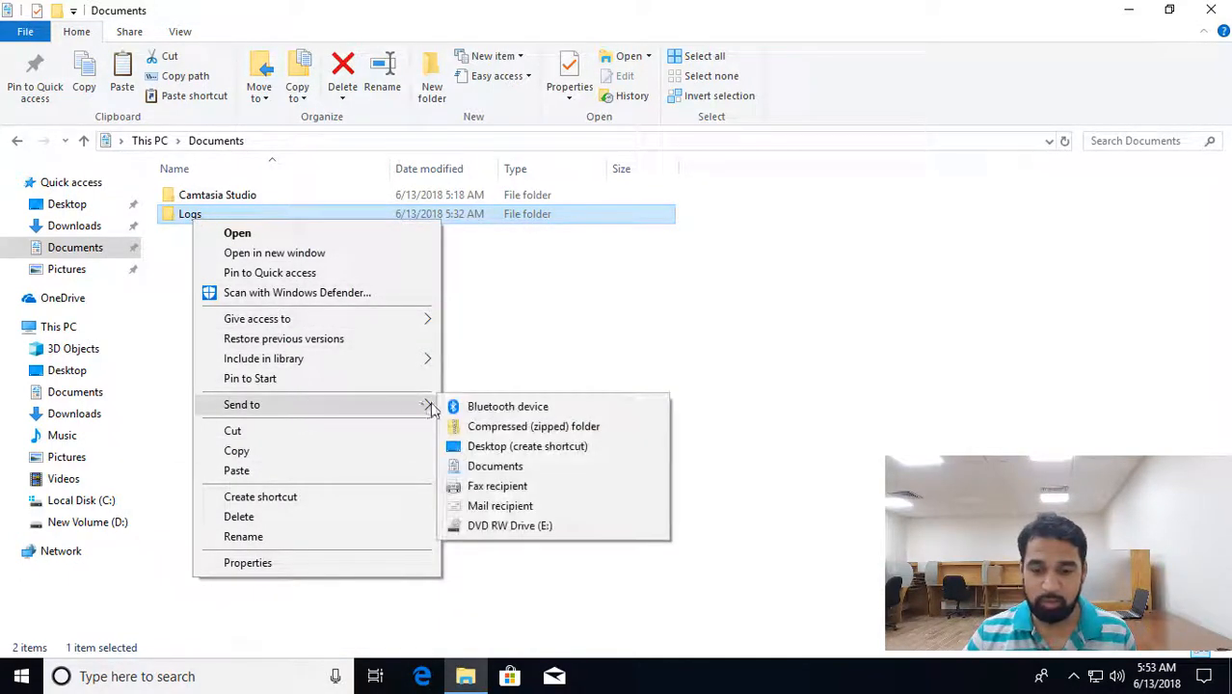
{"action": "left_click", "coordinate": [501, 428]}
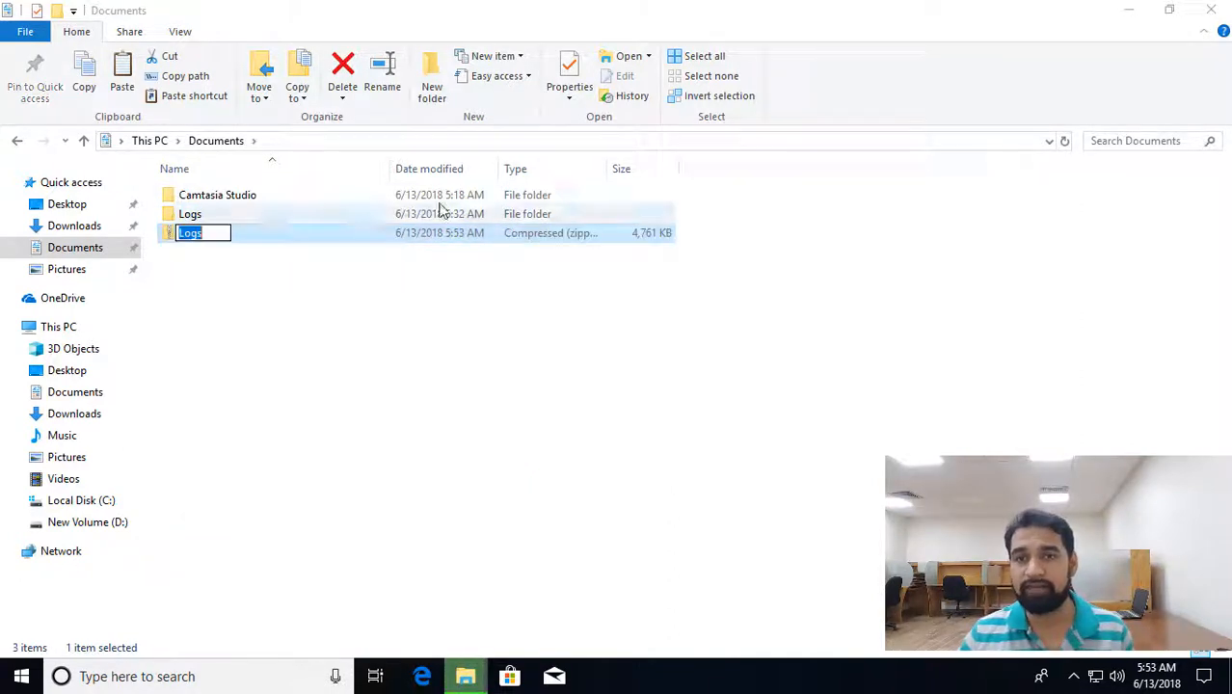
{"action": "left_click", "coordinate": [201, 283]}
{"action": "left_click", "coordinate": [190, 237]}
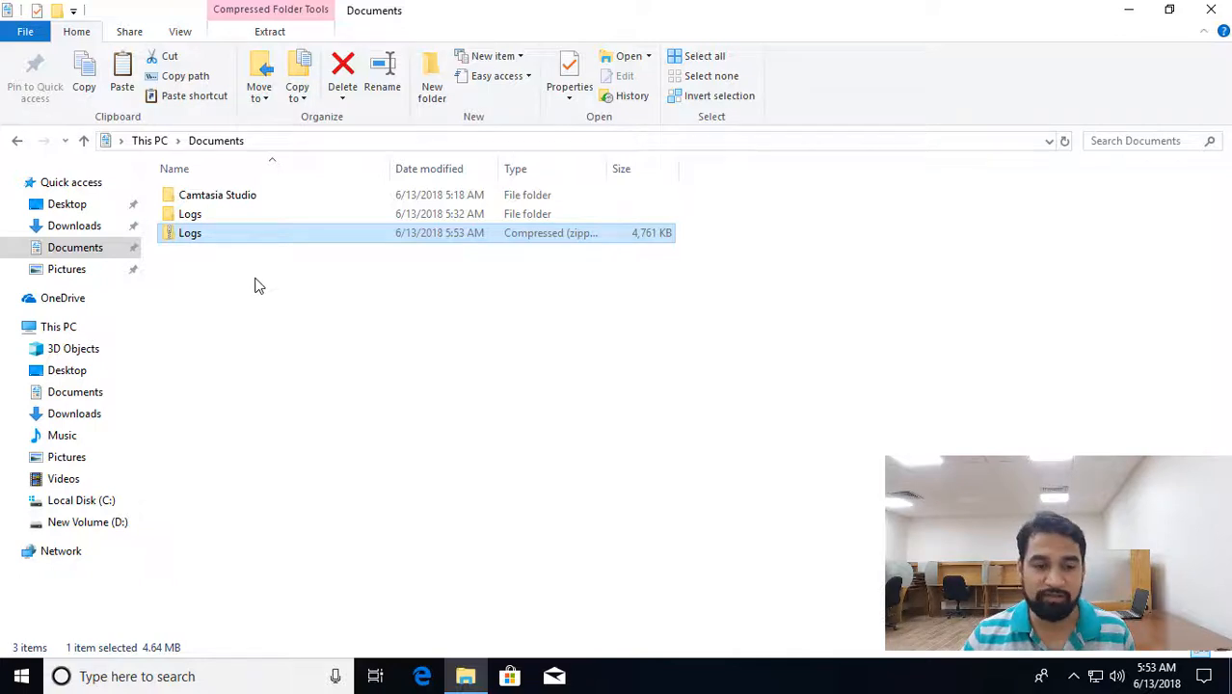
- Open the disc image burner for the Windows image in Downloads, check the available disc burner drives and cancel
{"action": "left_click", "coordinate": [75, 225]}
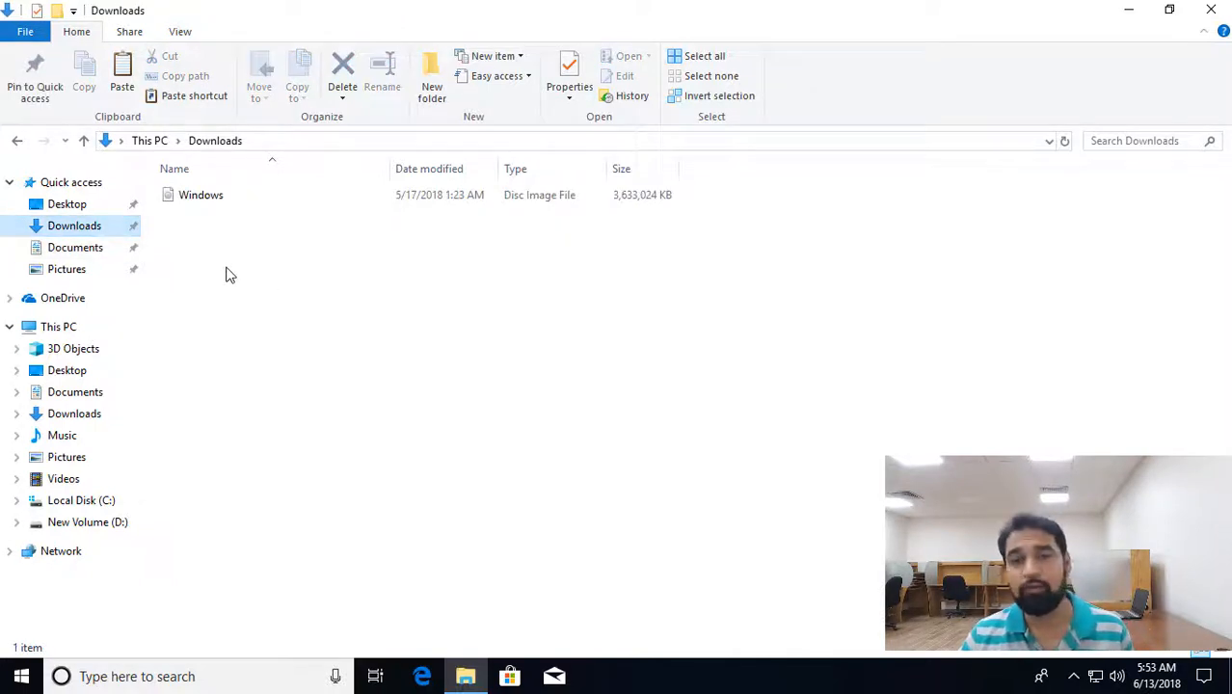
{"action": "left_click", "coordinate": [204, 200]}
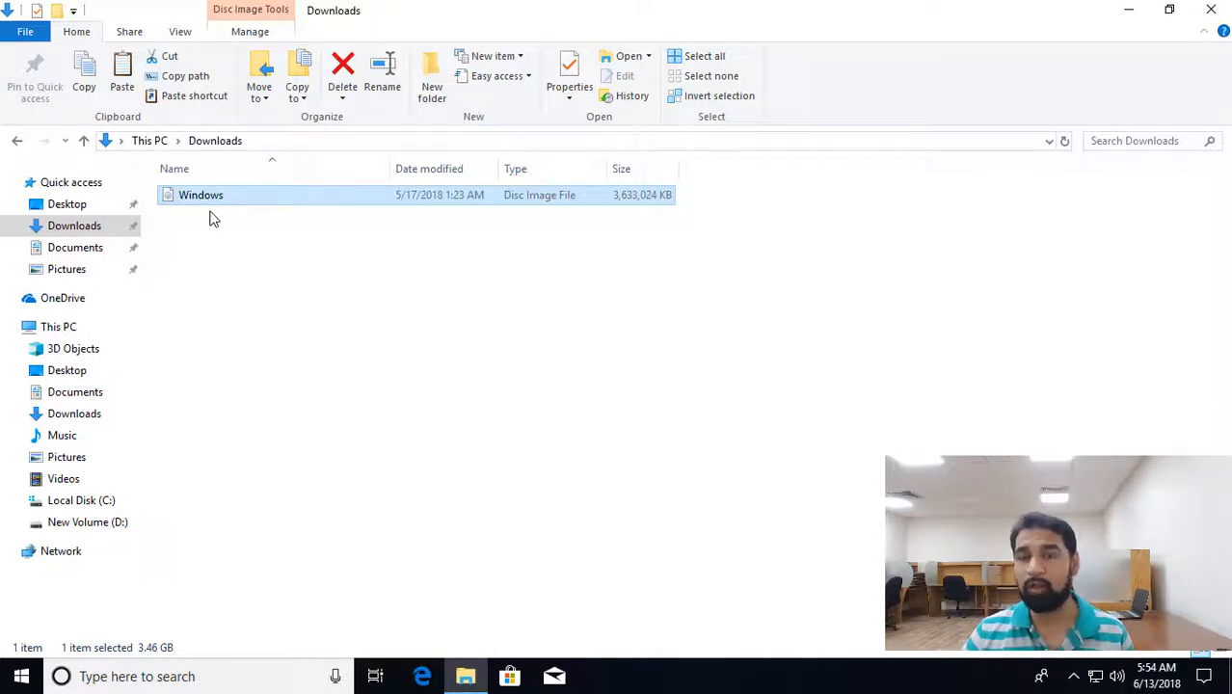
{"action": "right_click", "coordinate": [214, 200]}
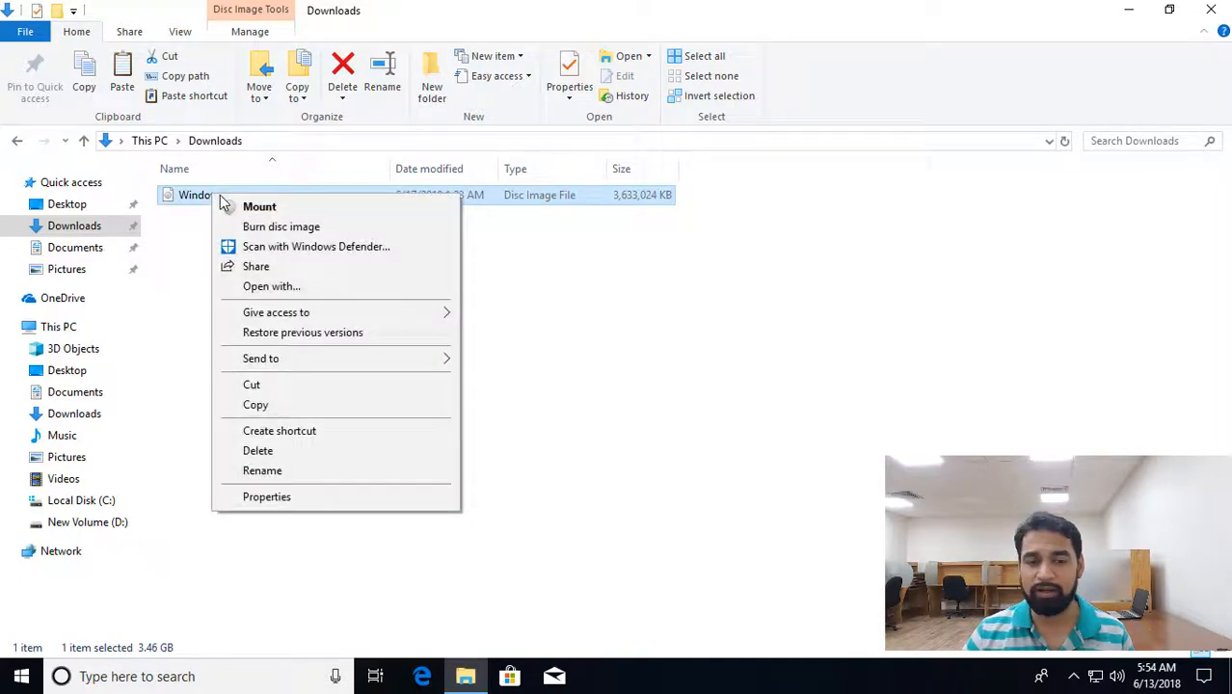
{"action": "left_click", "coordinate": [279, 228]}
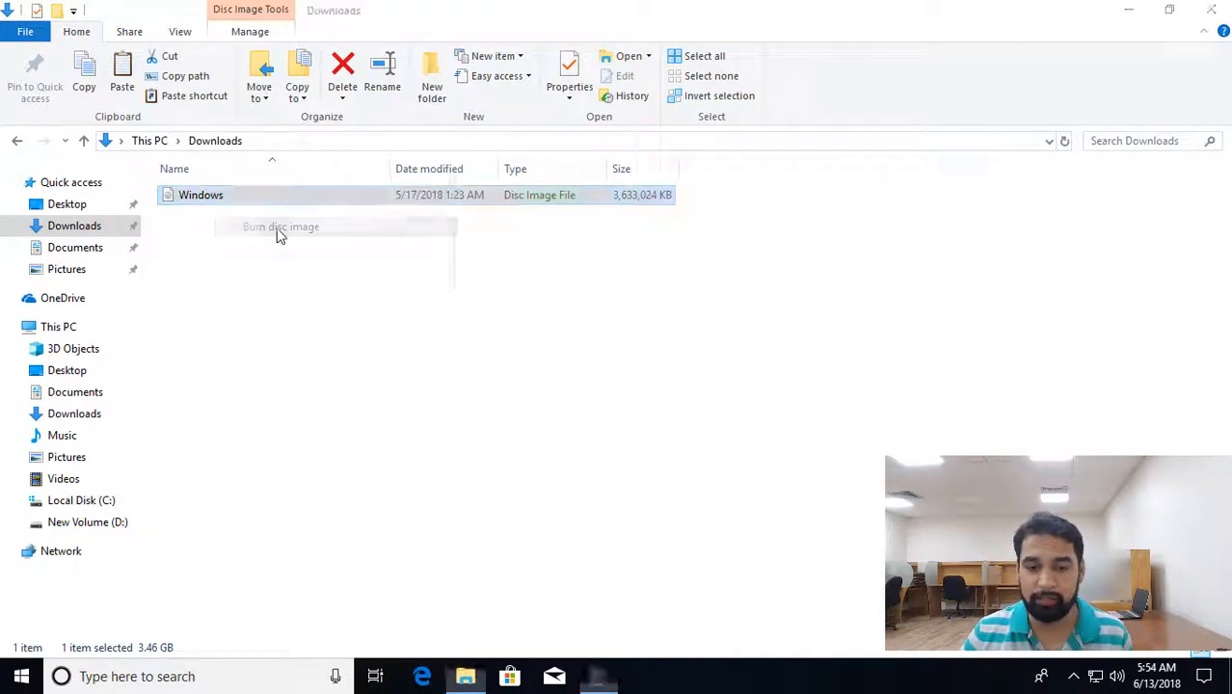
{"action": "left_click", "coordinate": [627, 252]}
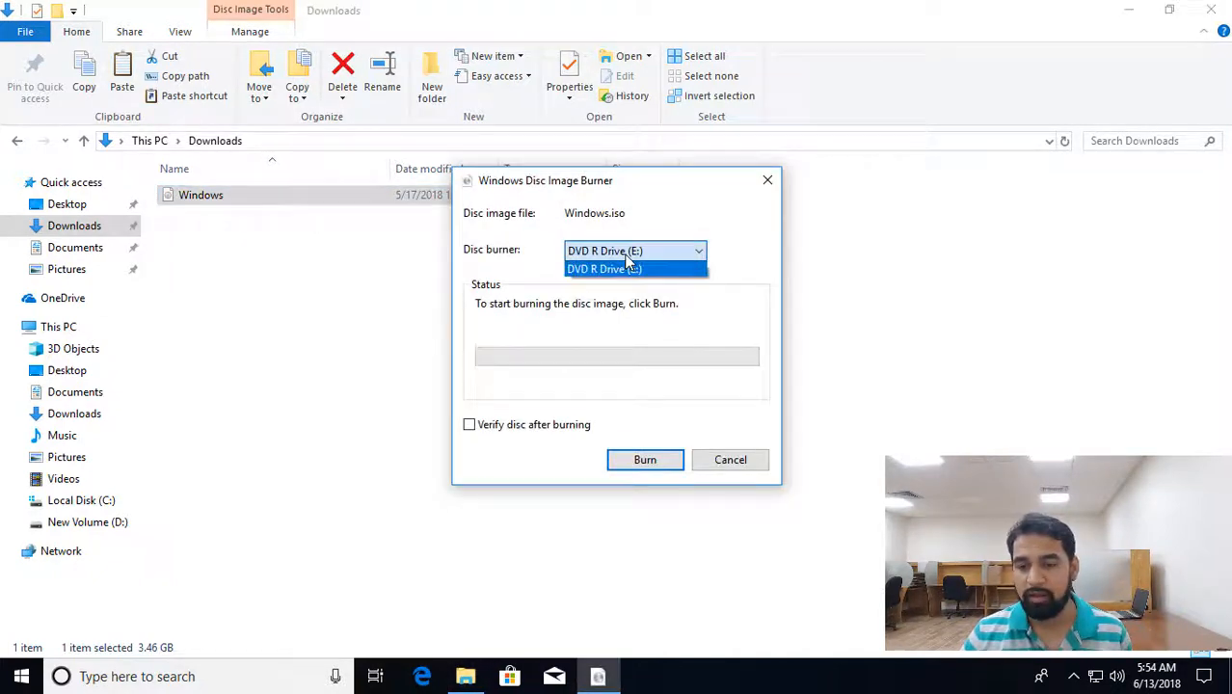
{"action": "left_click", "coordinate": [626, 268]}
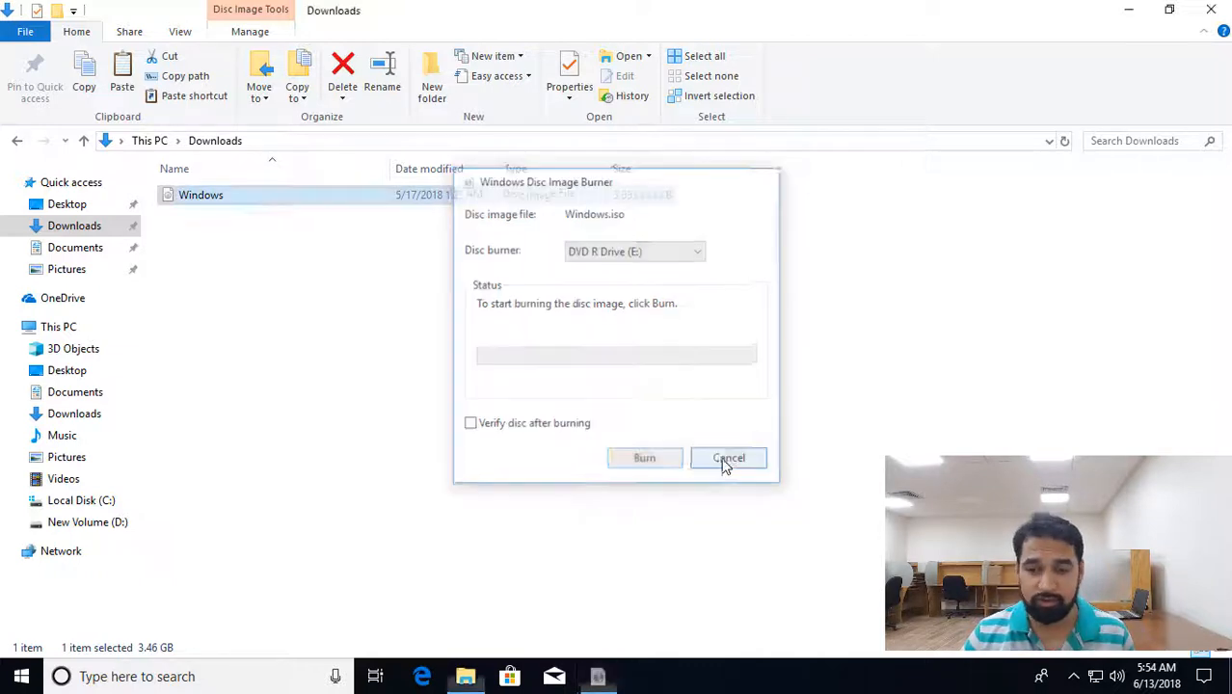
{"action": "left_click", "coordinate": [729, 462]}
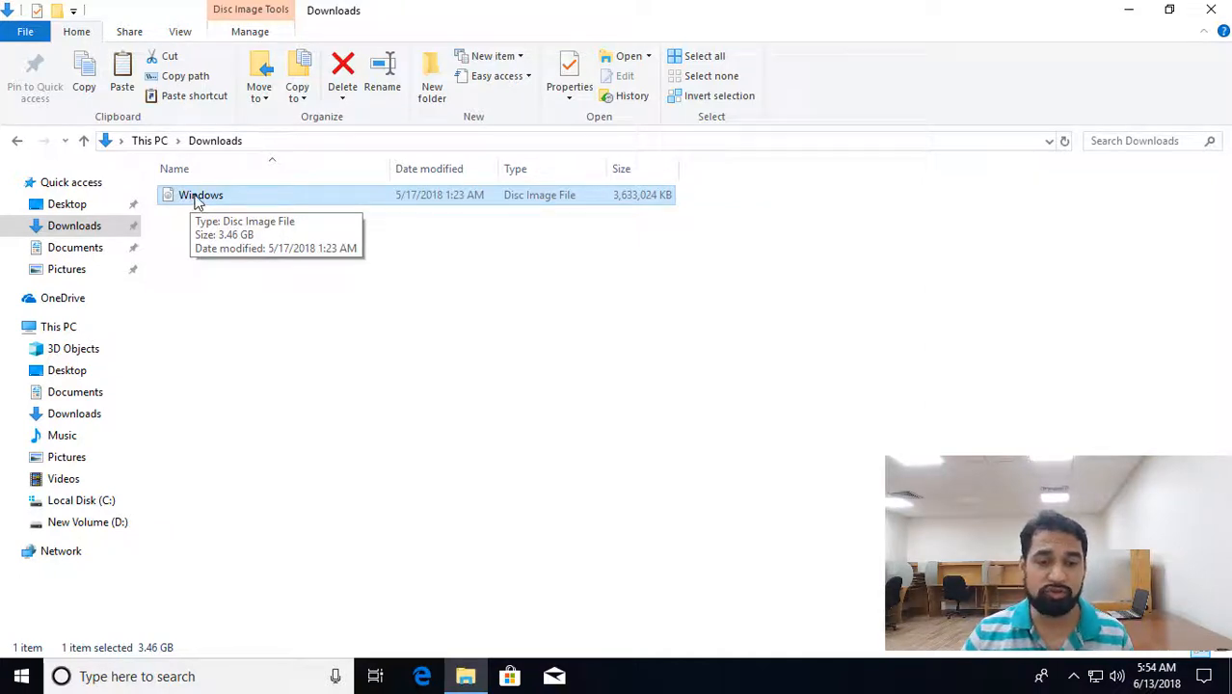
- Mount the Windows disc image from Downloads, view its contents and eject DVD Drive (F:)
{"action": "double_click", "coordinate": [192, 196]}
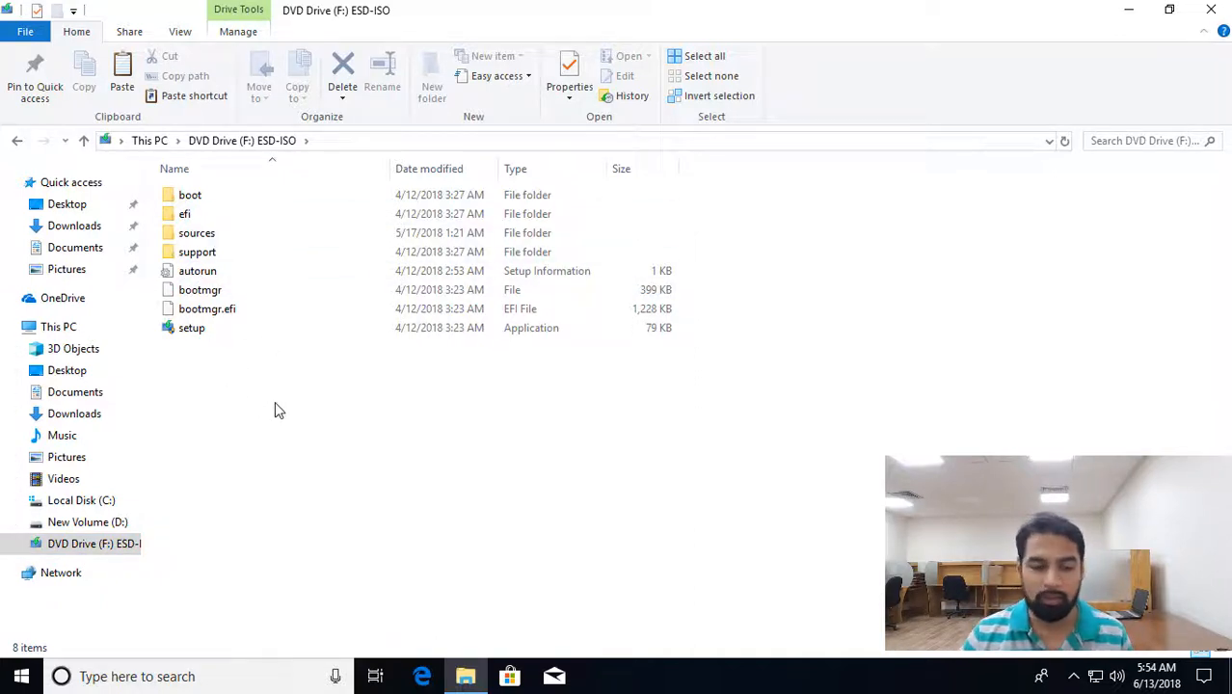
{"action": "right_click", "coordinate": [92, 546]}
{"action": "left_click", "coordinate": [132, 474]}
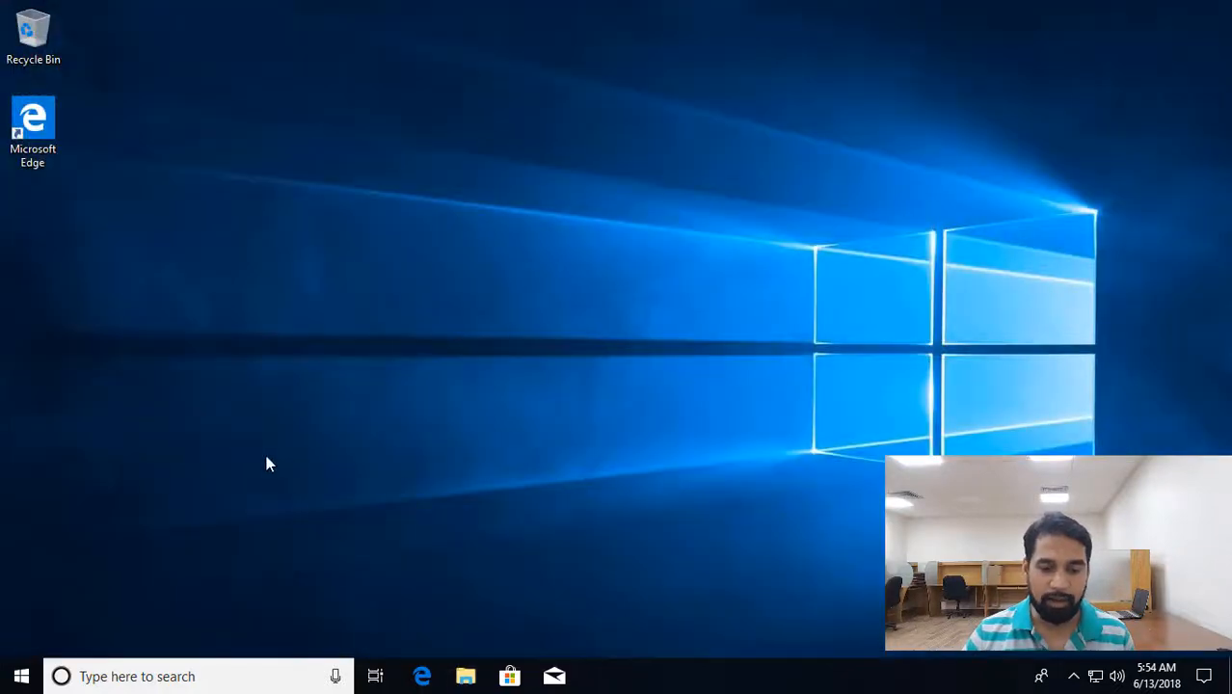
- Reopen File Explorer, review the Documents and Downloads folders with the Windows disc image, and close the window
{"action": "left_click", "coordinate": [464, 676]}
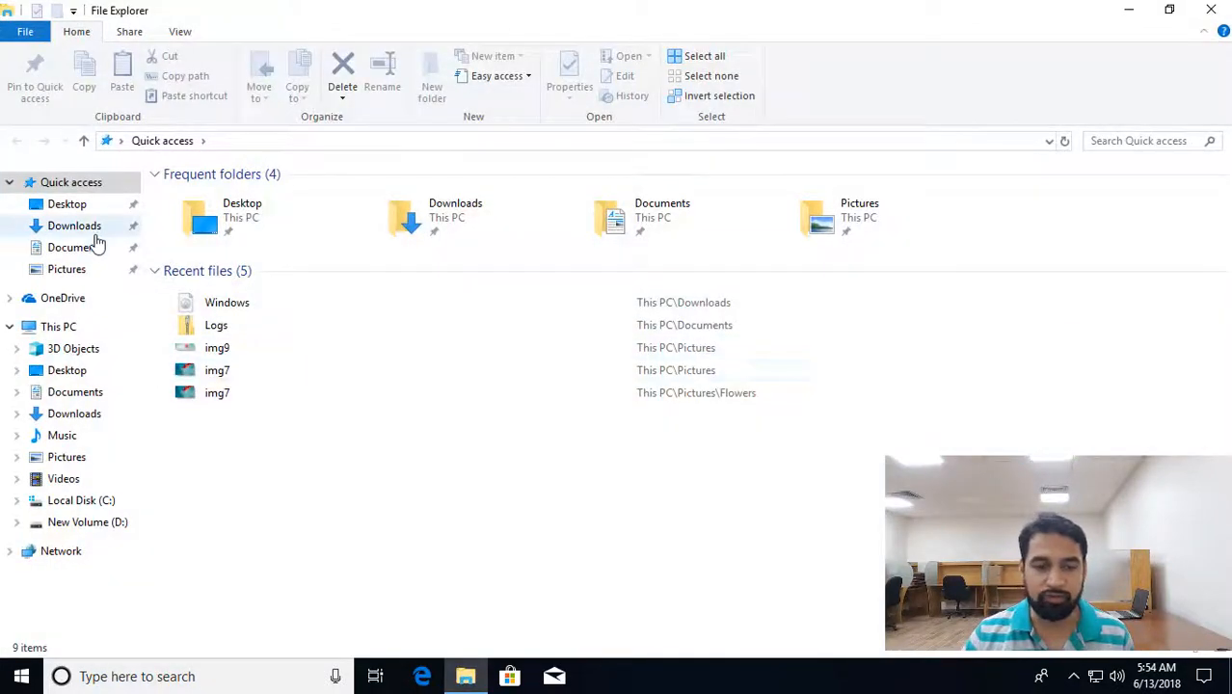
{"action": "left_click", "coordinate": [74, 228]}
{"action": "left_click", "coordinate": [77, 247]}
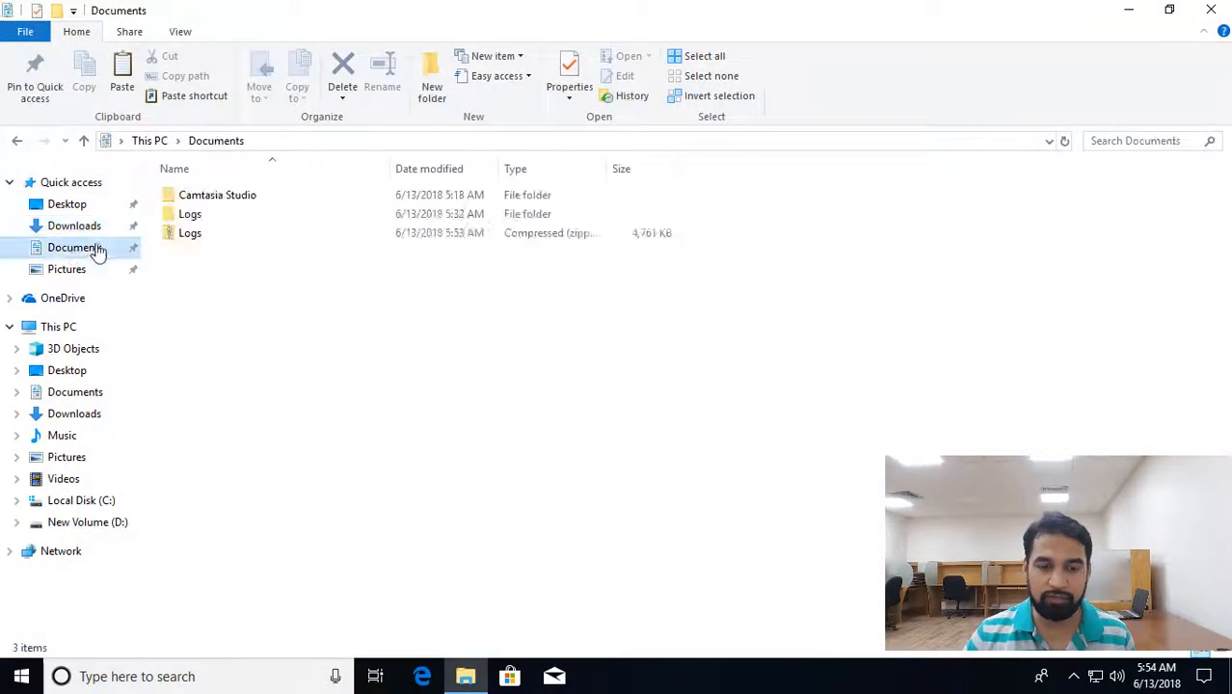
{"action": "left_click", "coordinate": [73, 228]}
{"action": "left_click", "coordinate": [197, 201]}
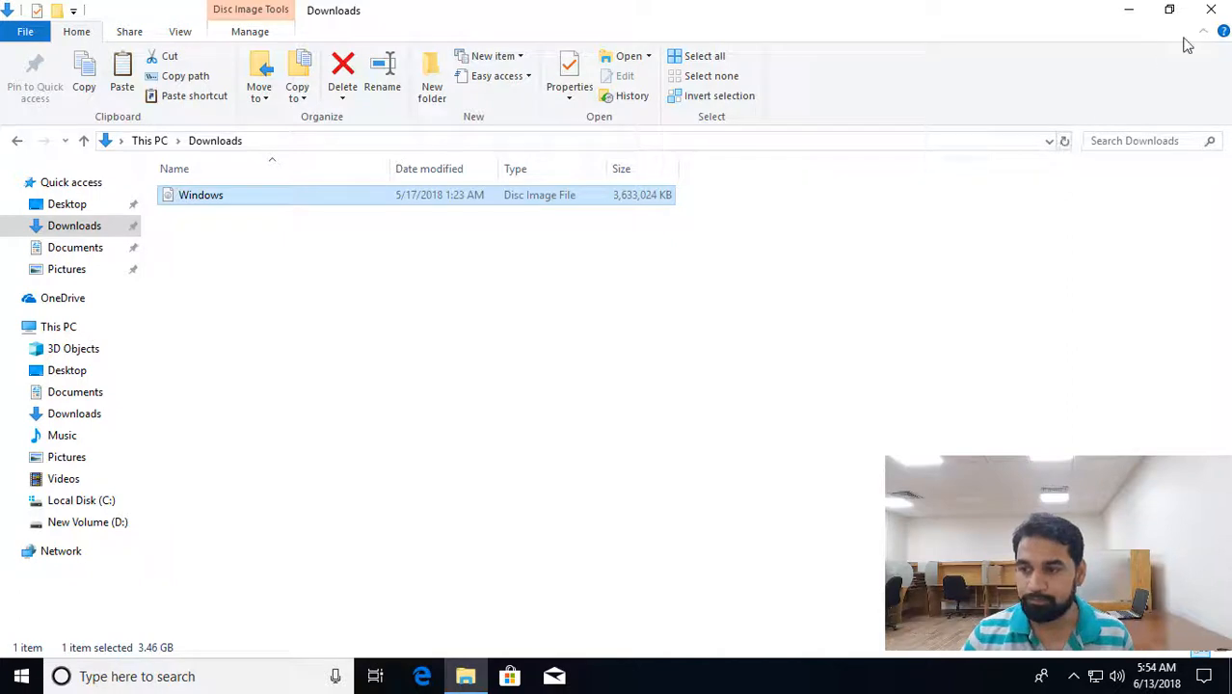
{"action": "left_click", "coordinate": [1211, 11]}
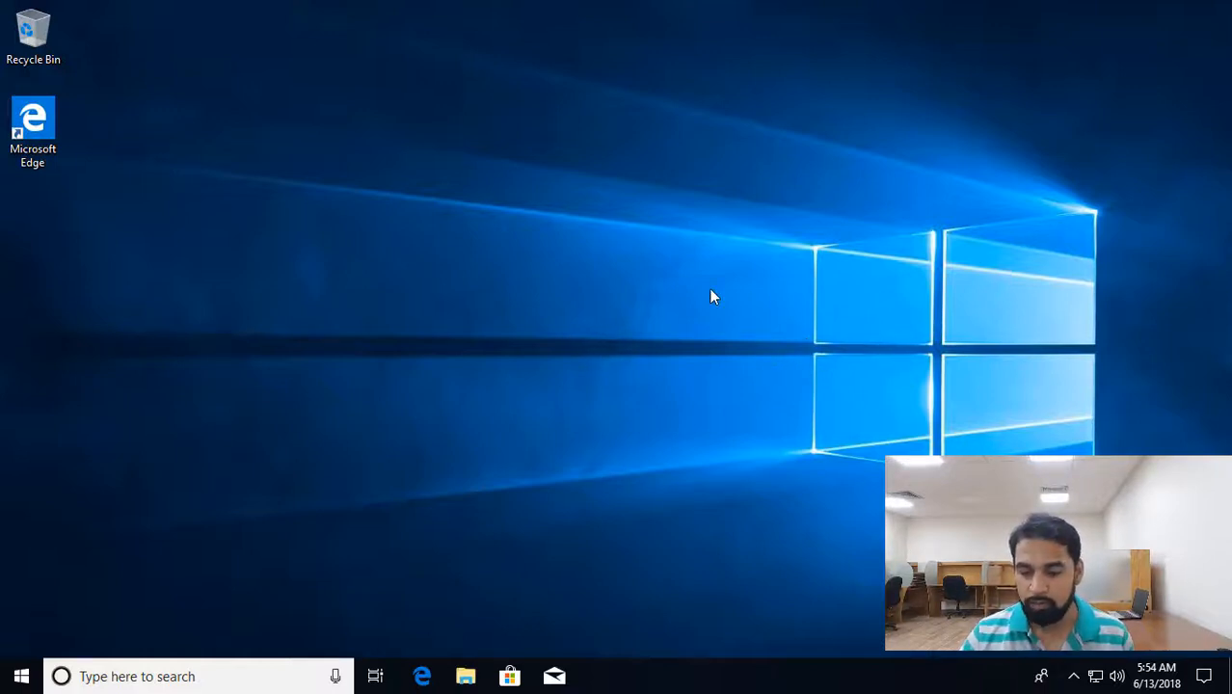
- Dismiss the desktop options and open the Personalization background page in Windows Settings
{"action": "right_click", "coordinate": [542, 350]}
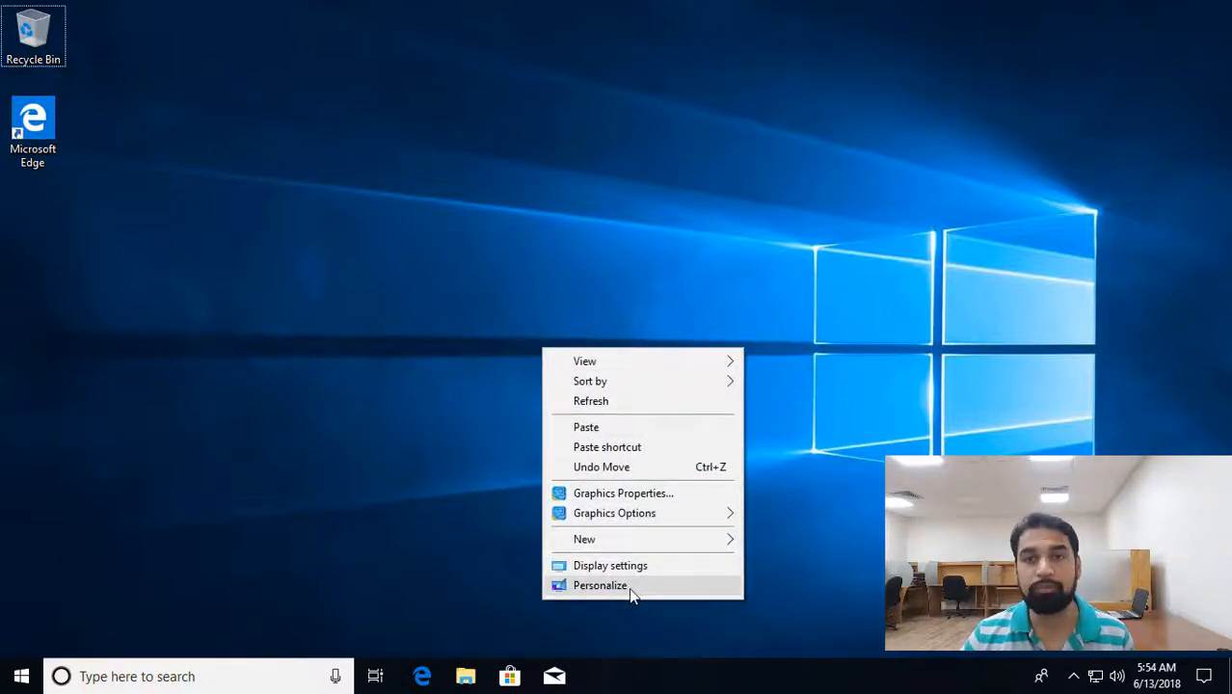
{"action": "left_click", "coordinate": [282, 458]}
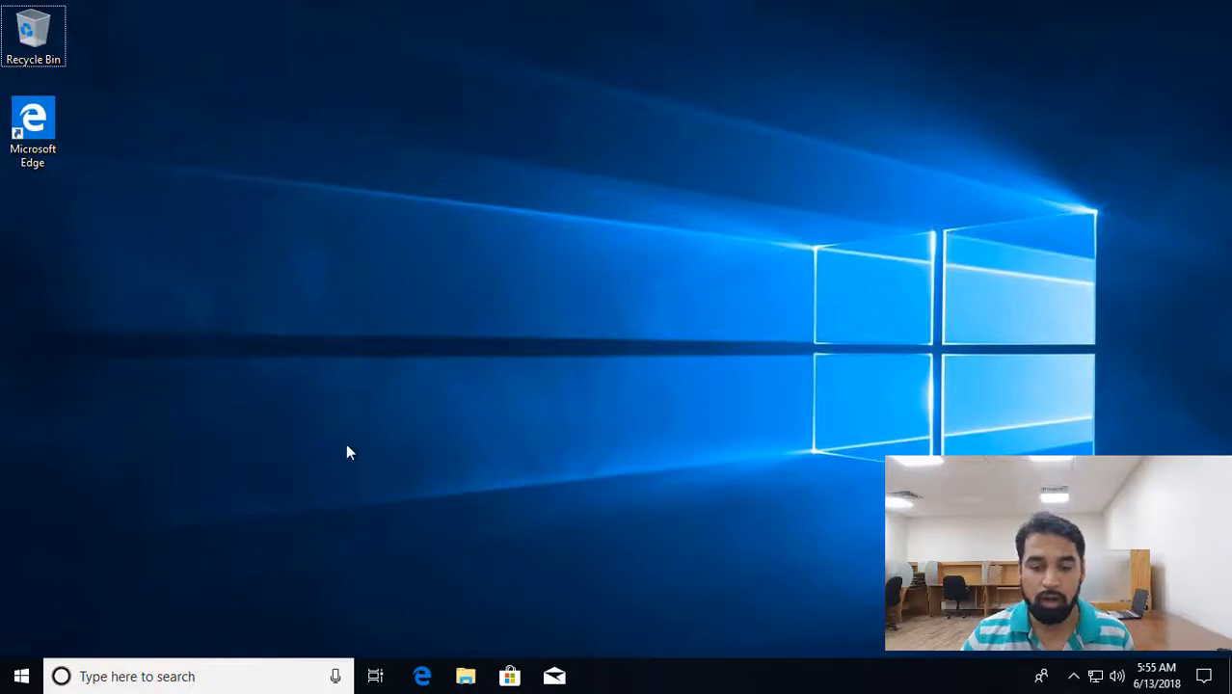
{"action": "left_click", "coordinate": [19, 675]}
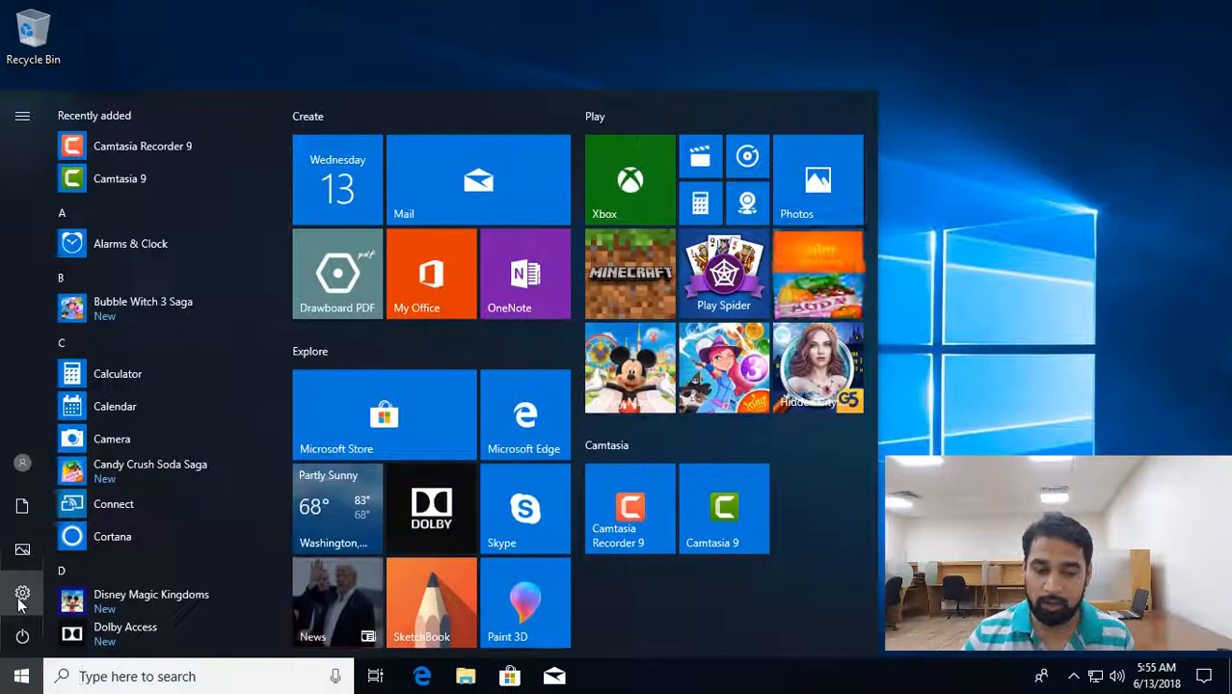
{"action": "left_click", "coordinate": [18, 597]}
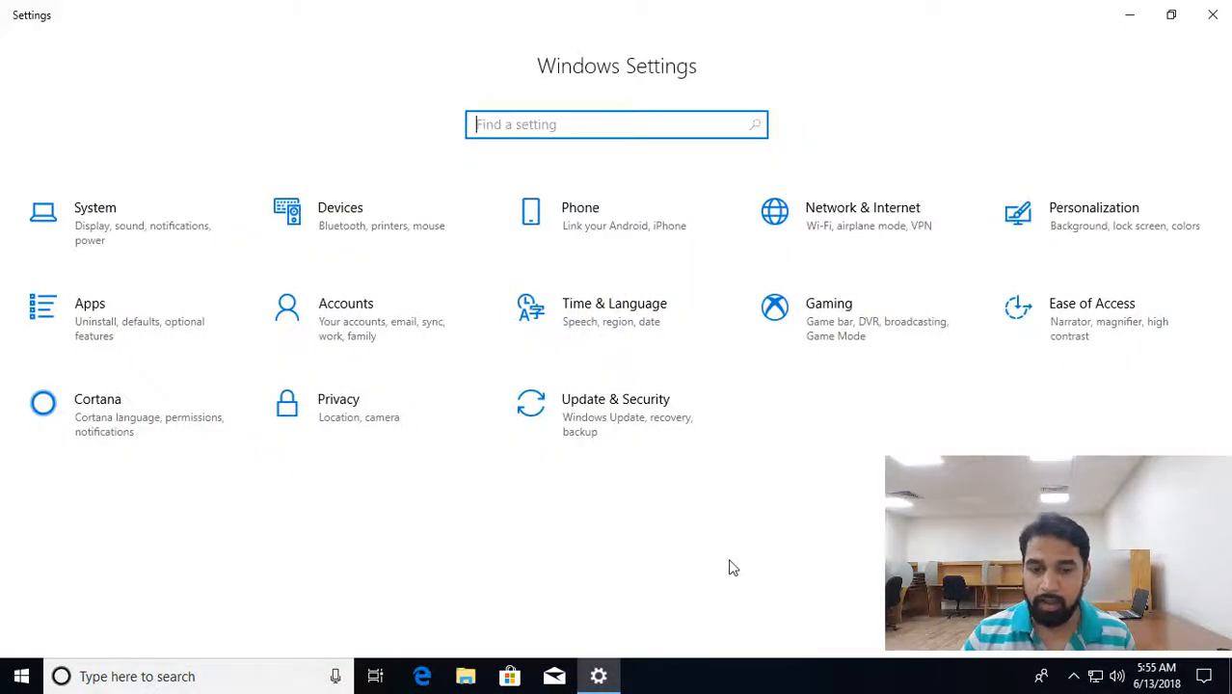
{"action": "left_click", "coordinate": [1111, 224]}
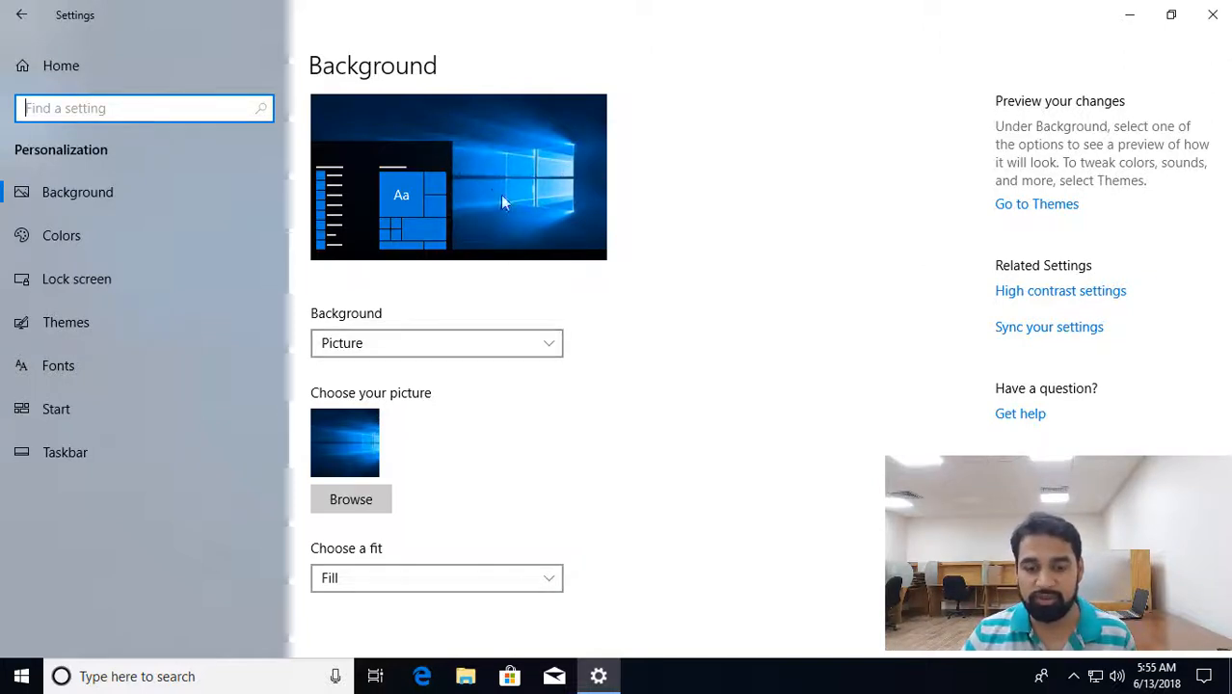
- Check the background type choices, browse the Pictures folder for a background picture and cancel the selection
{"action": "left_click", "coordinate": [550, 342]}
{"action": "left_click", "coordinate": [677, 345]}
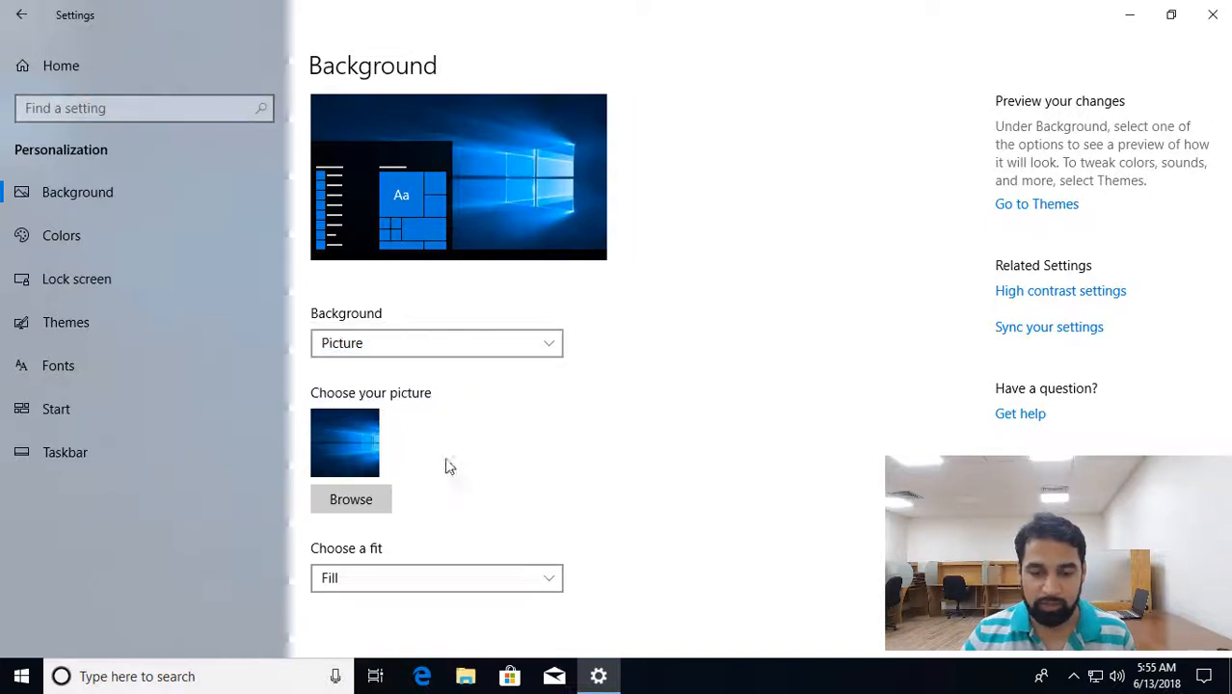
{"action": "left_click", "coordinate": [352, 502]}
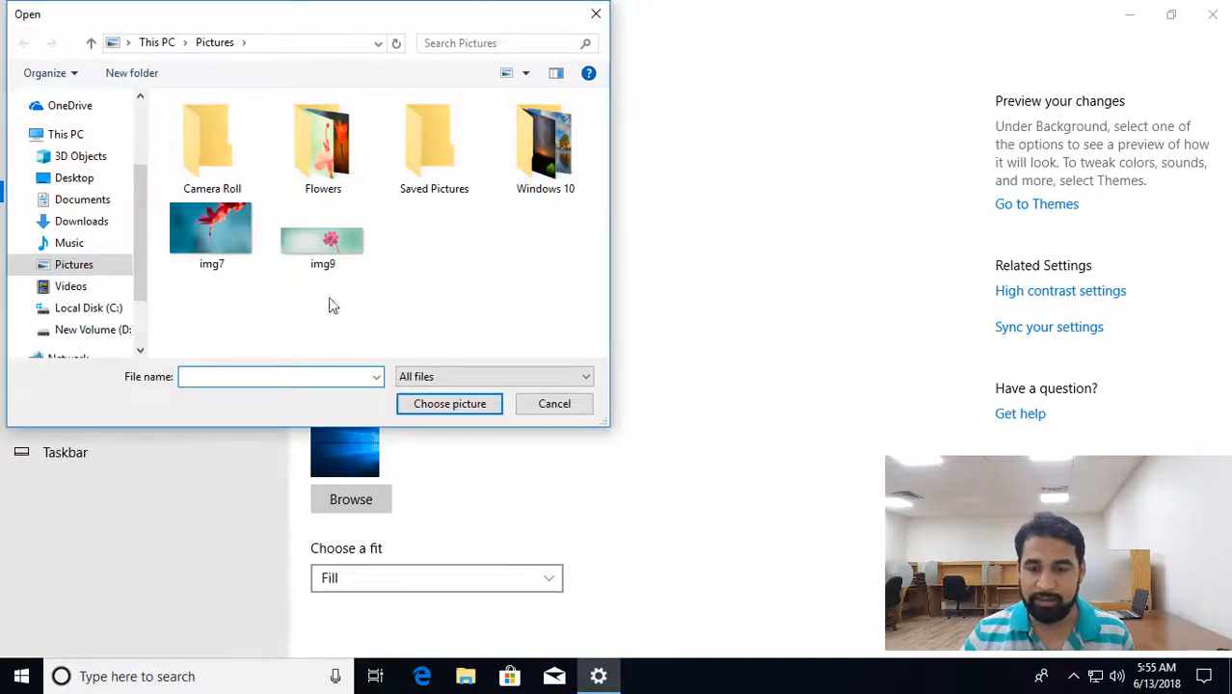
{"action": "left_click", "coordinate": [554, 407]}
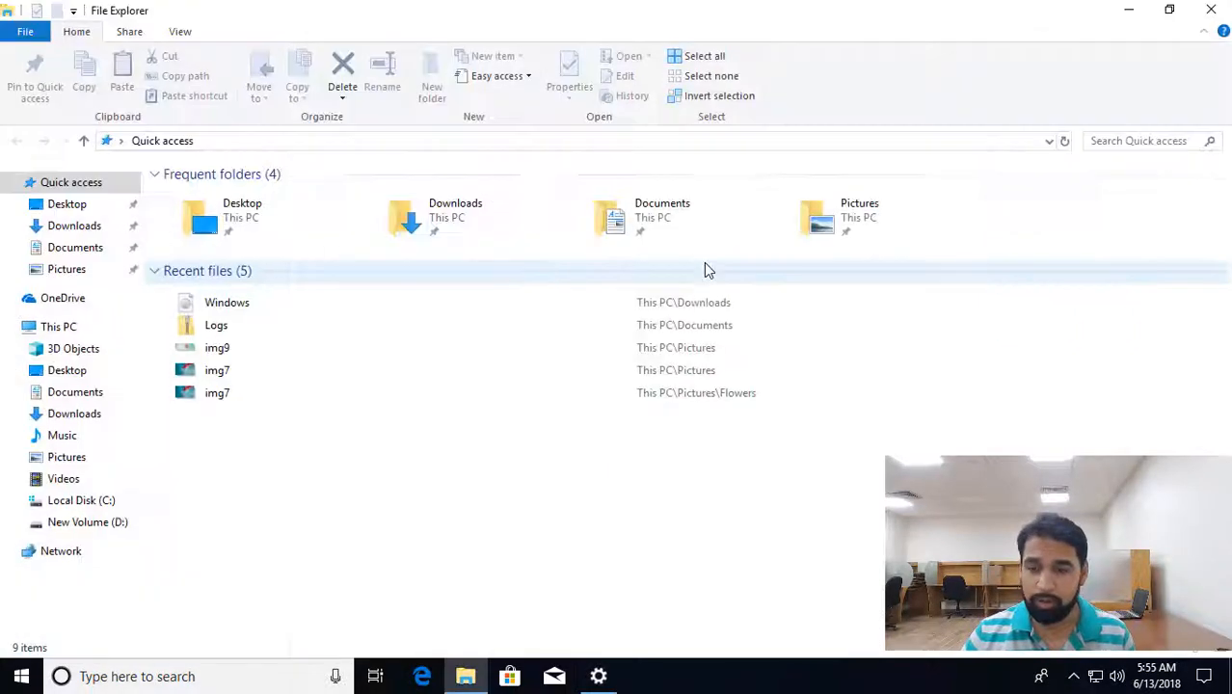
- Switch to File Explorer, set img7 from the Pictures folder as the desktop background and check it on the desktop
{"action": "left_click", "coordinate": [64, 269]}
{"action": "left_click", "coordinate": [590, 236]}
{"action": "right_click", "coordinate": [588, 234]}
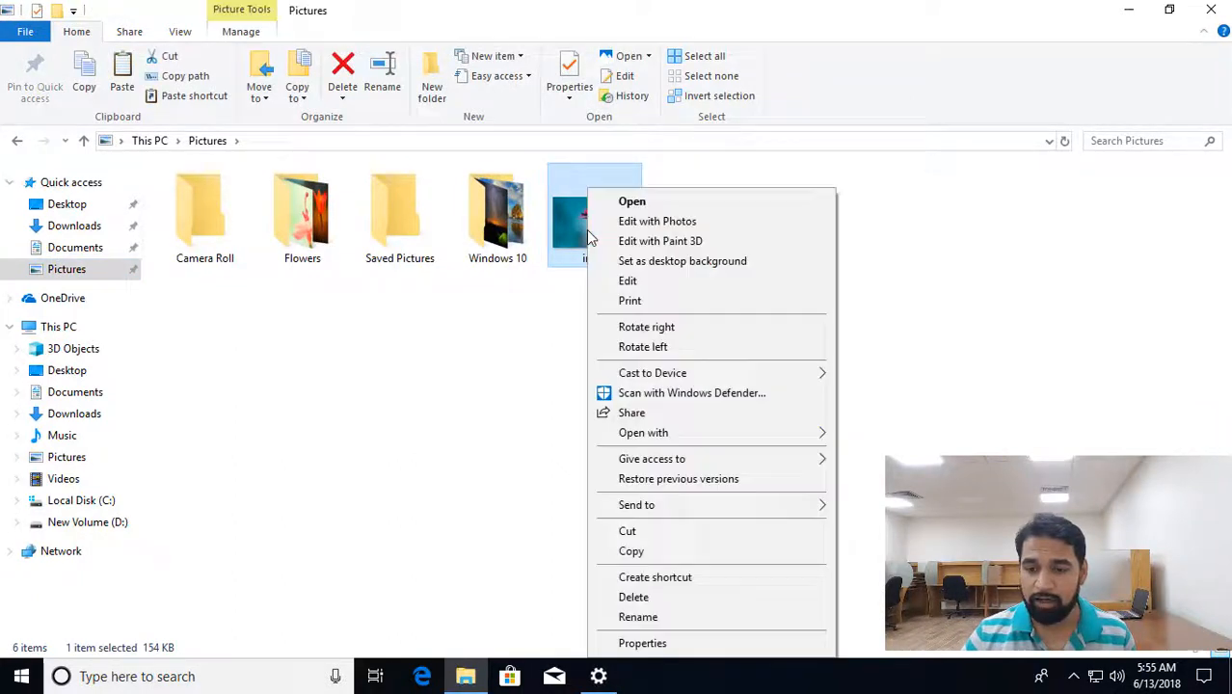
{"action": "left_click", "coordinate": [701, 263]}
{"action": "key", "text": "super+d"}
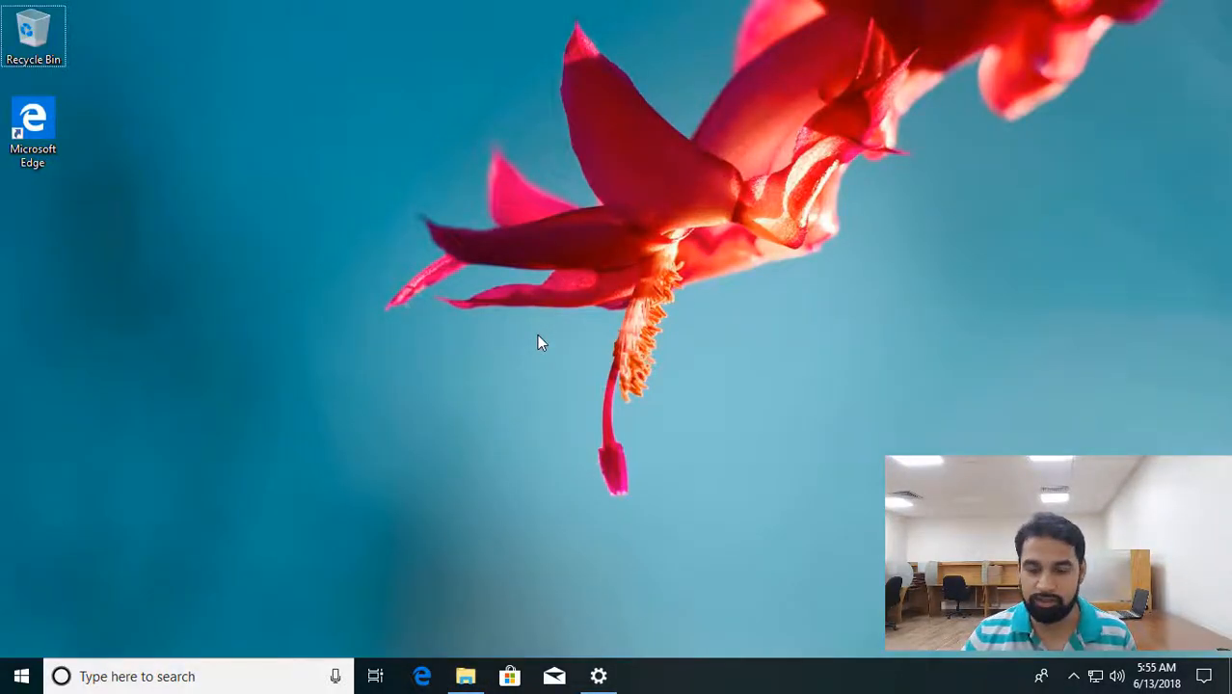
{"action": "key", "text": "super+d"}
- Return to the background settings, choose img9 from the Pictures folder as the background picture and show the desktop
{"action": "left_click", "coordinate": [599, 676]}
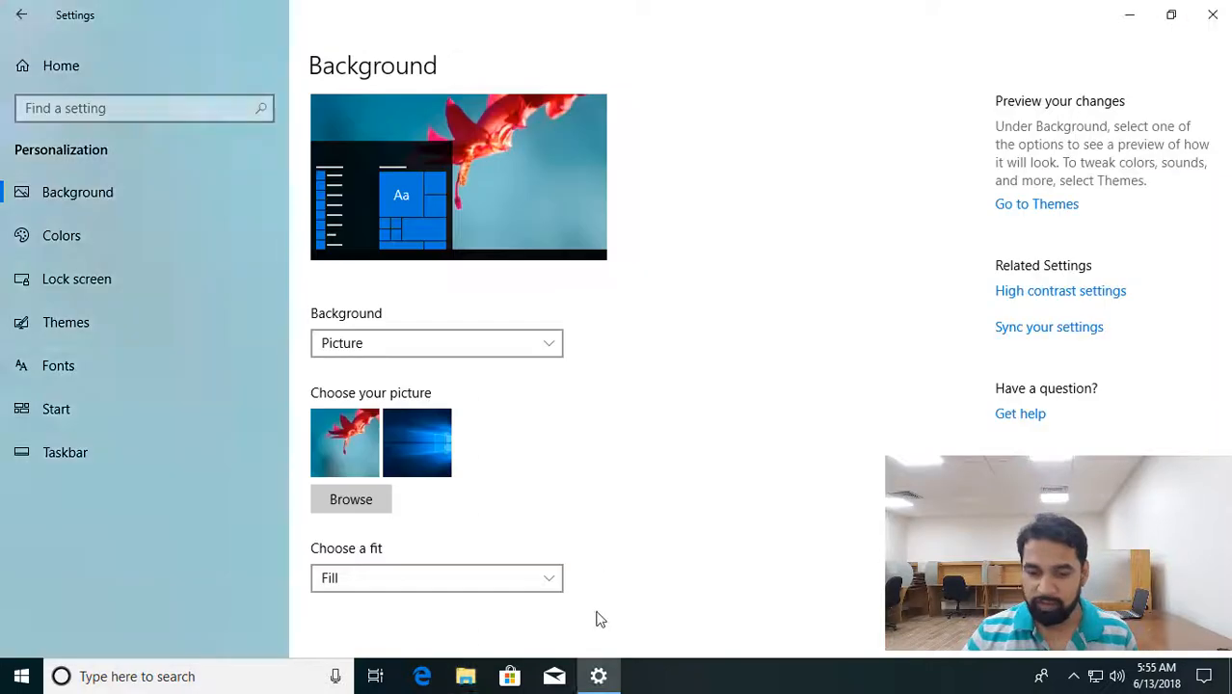
{"action": "left_click", "coordinate": [352, 498]}
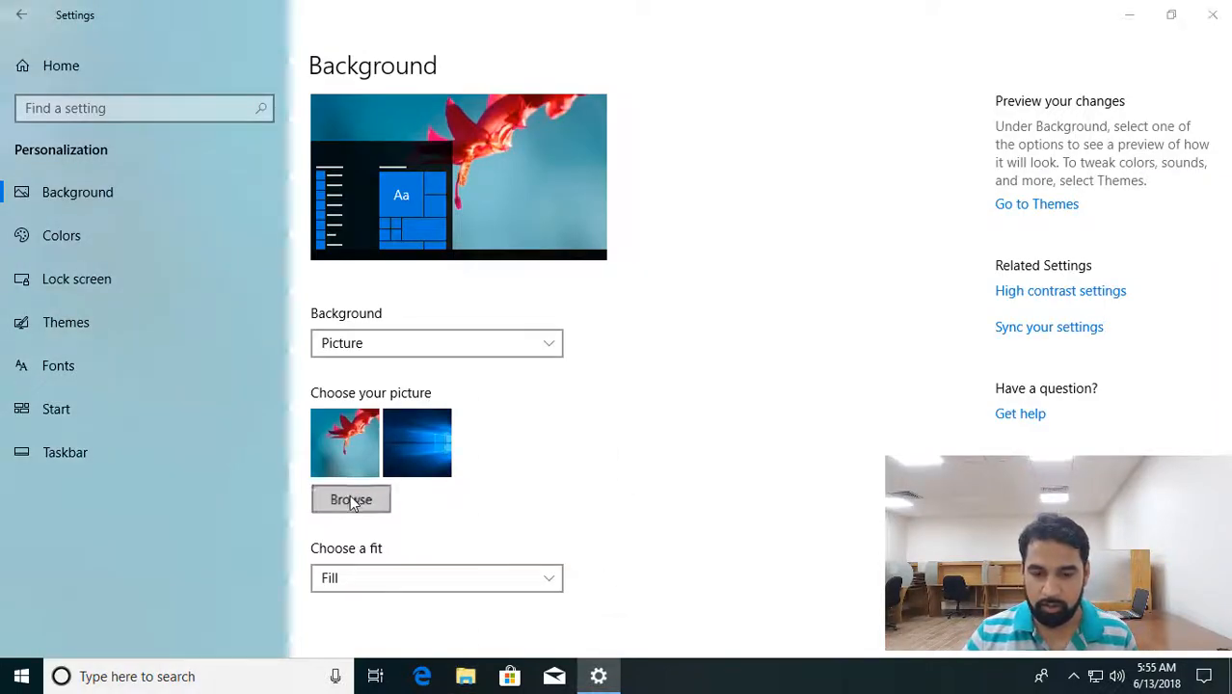
{"action": "left_click", "coordinate": [345, 249]}
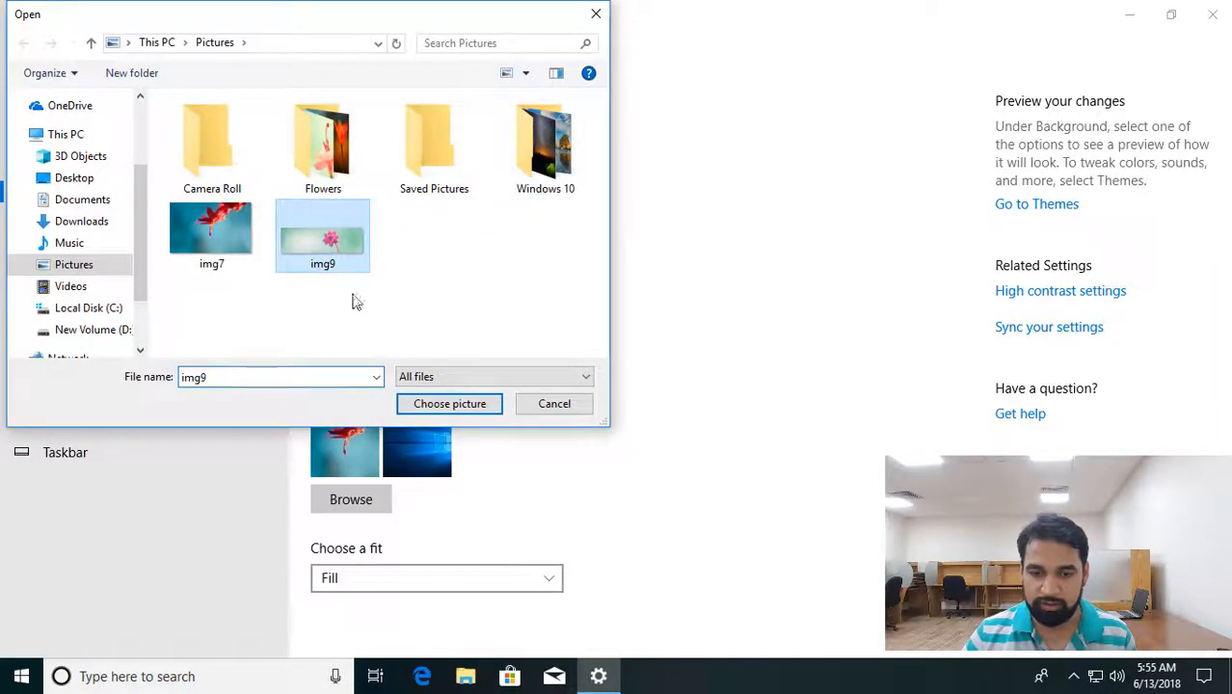
{"action": "left_click", "coordinate": [459, 405]}
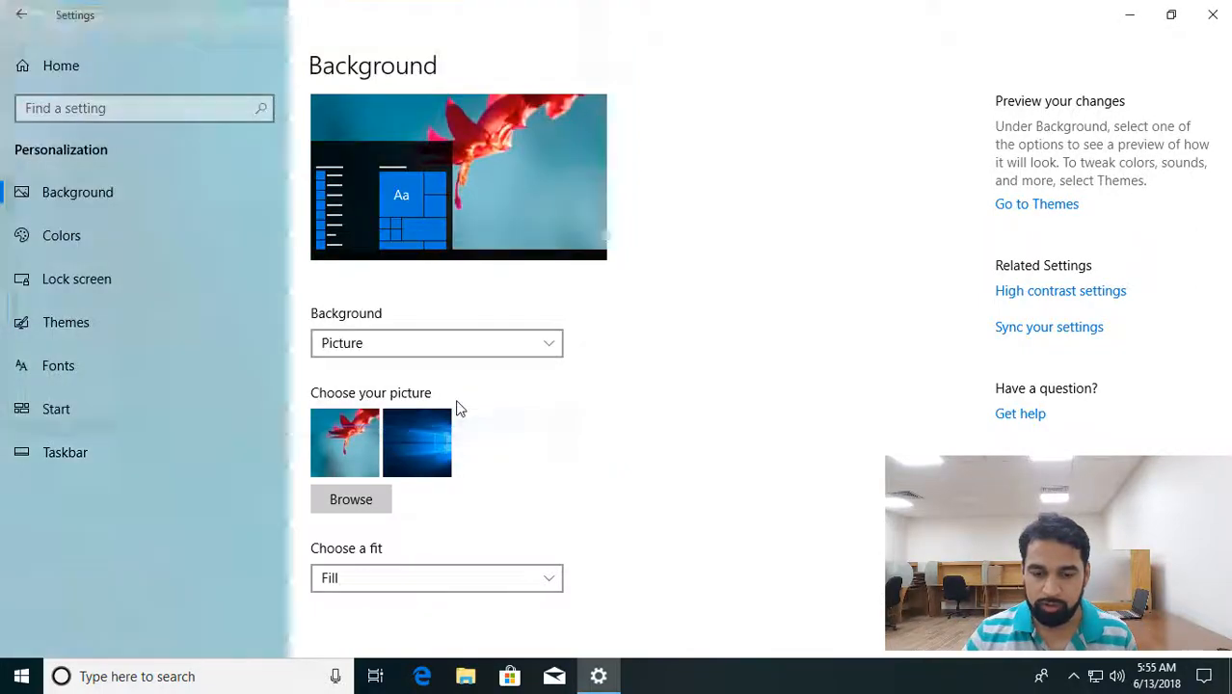
{"action": "key", "text": "super+d"}
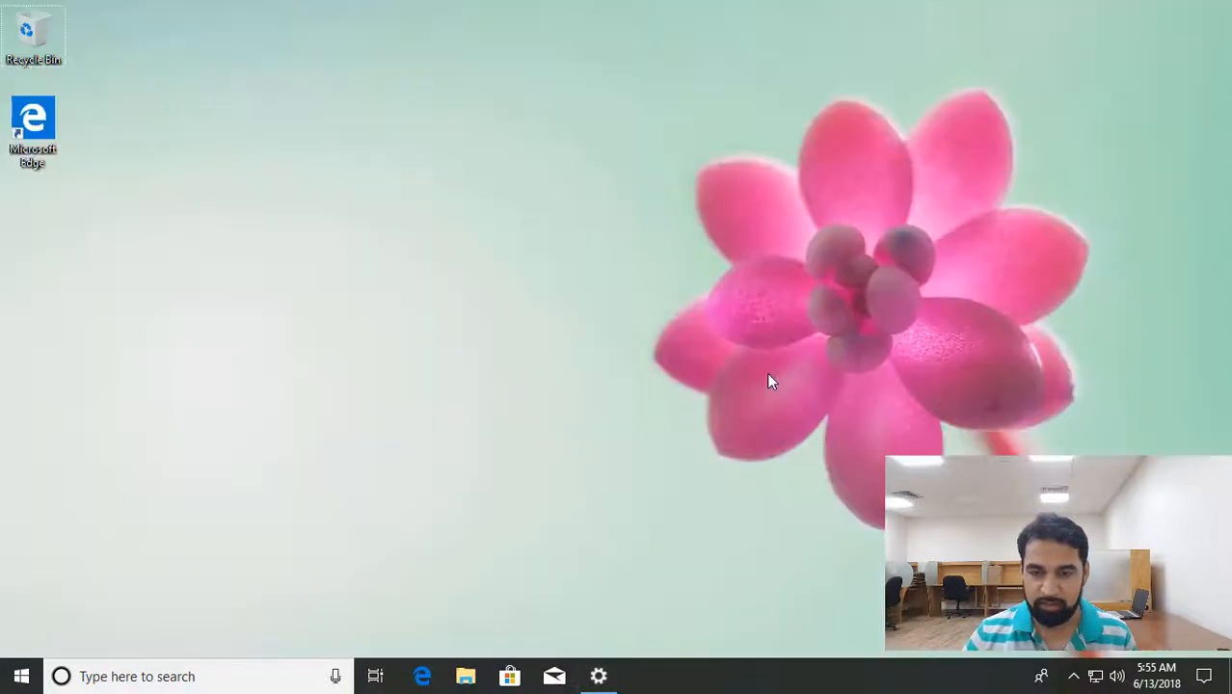
- Return to the background settings, set the picture fit to Fit and show the desktop to check it
{"action": "key", "text": "super+d"}
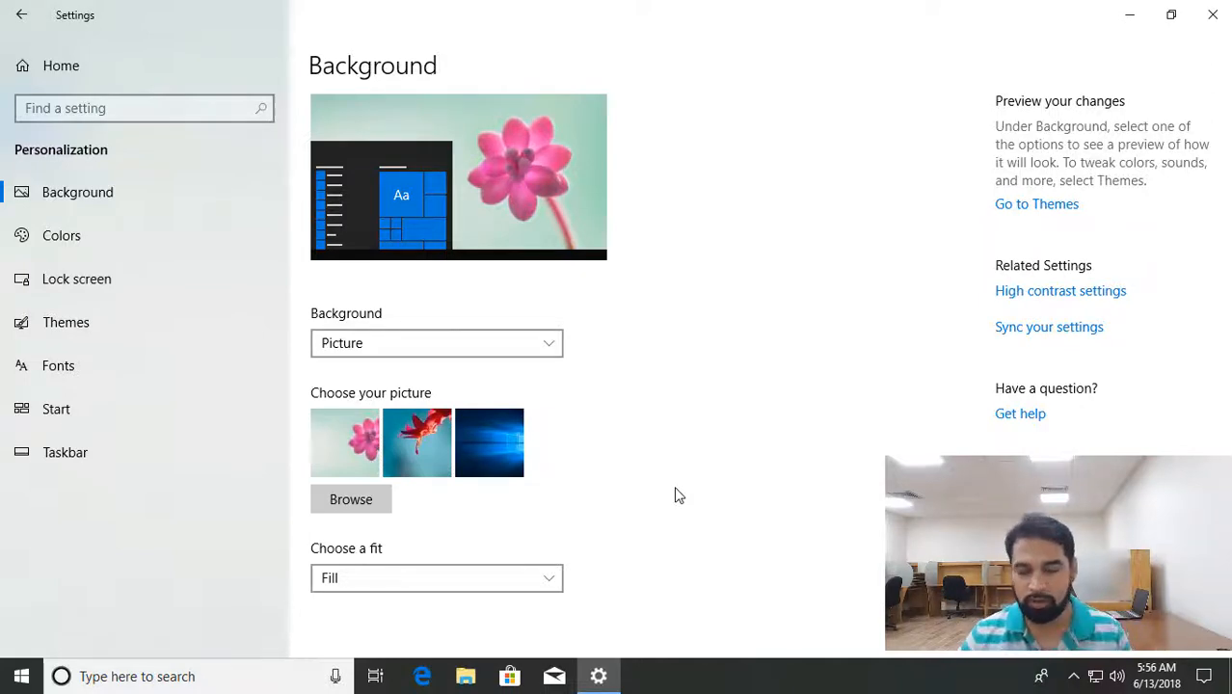
{"action": "left_click", "coordinate": [543, 578]}
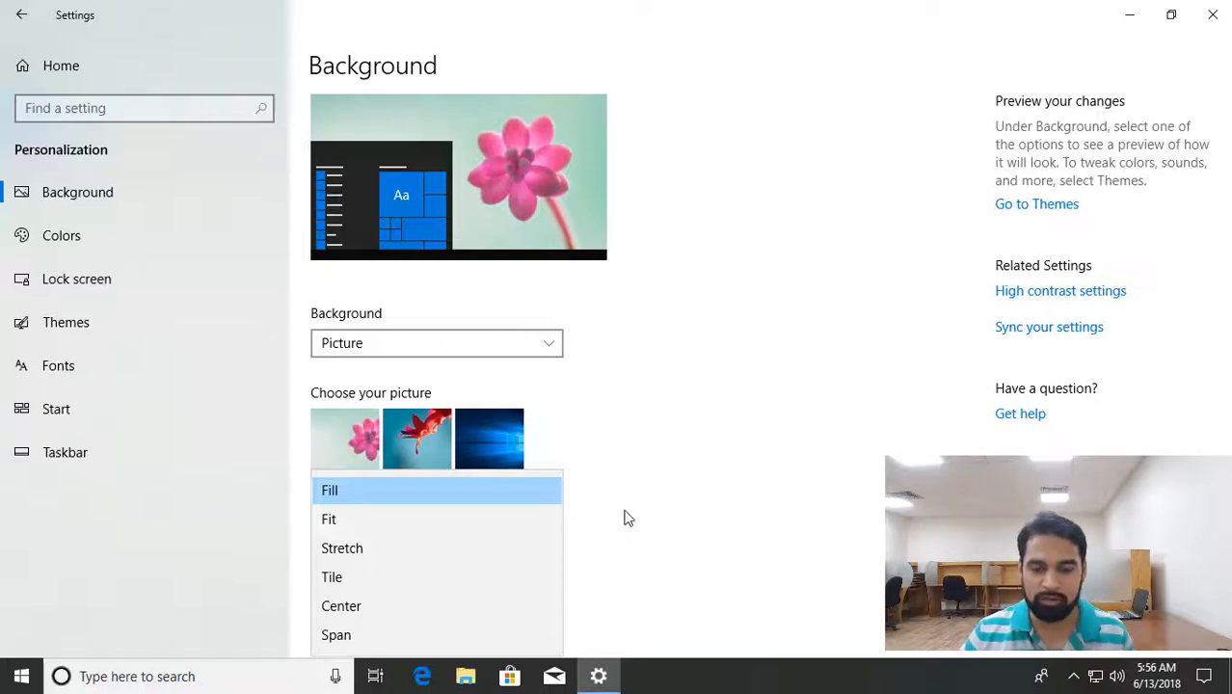
{"action": "left_click", "coordinate": [372, 521]}
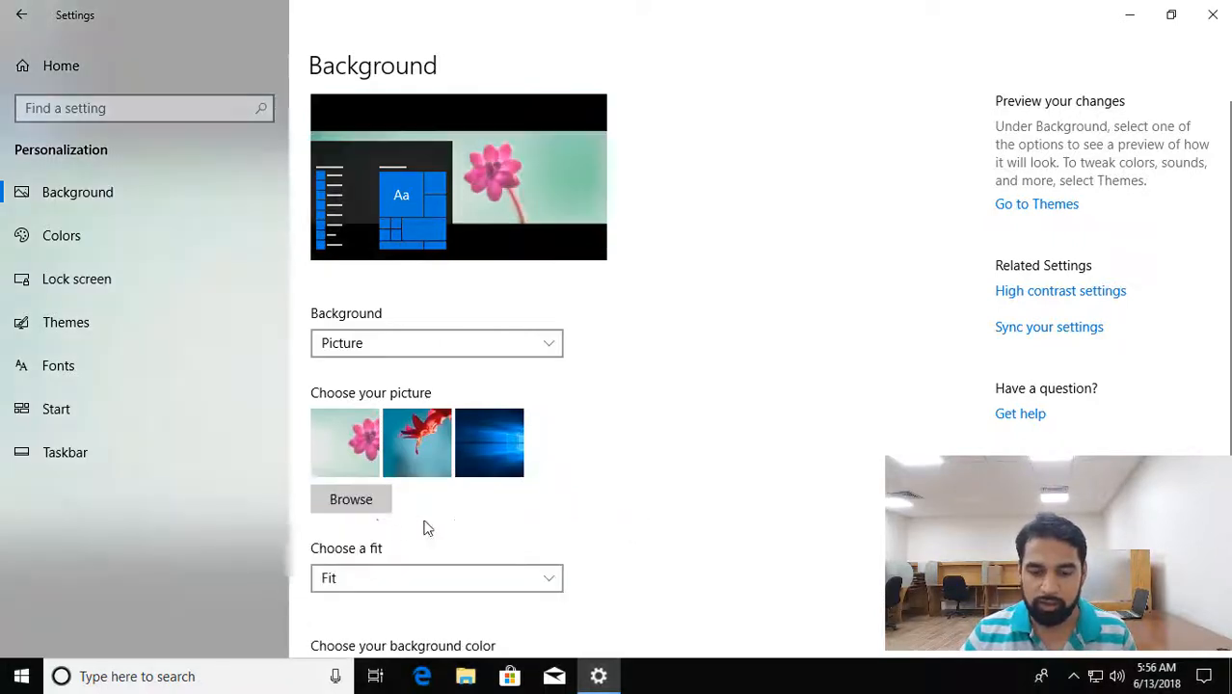
{"action": "key", "text": "super+d"}
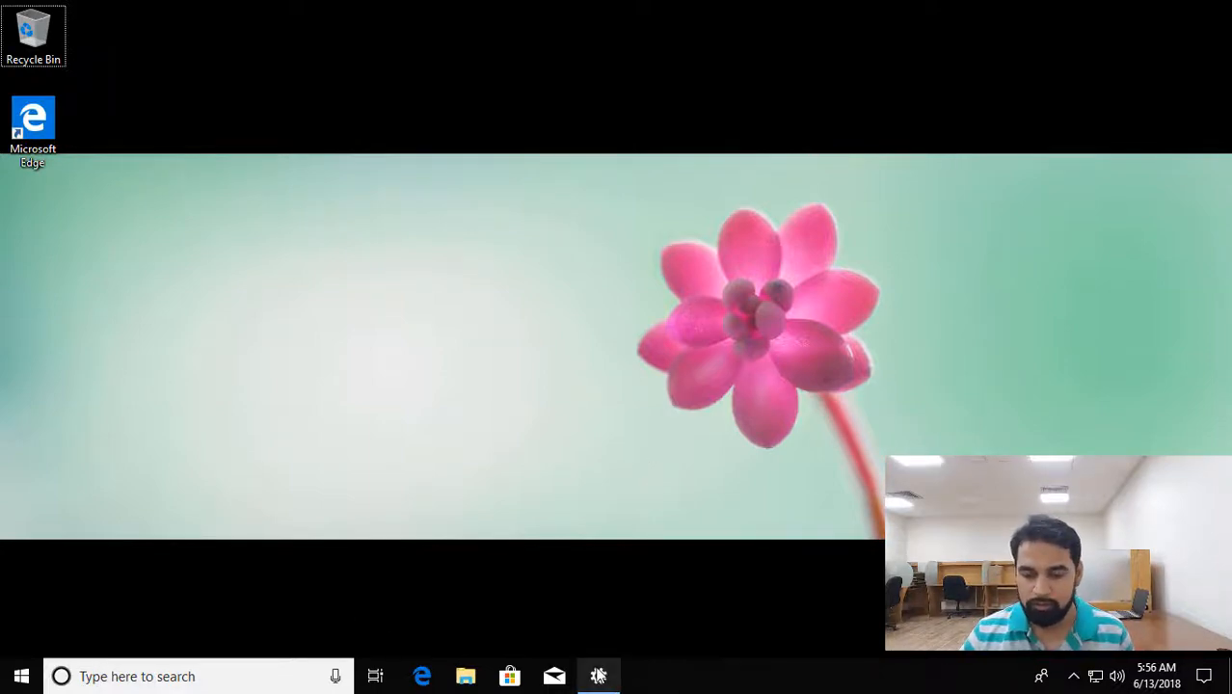
- Bring Settings back as a smaller window over the desktop and set the background fit to Stretch
{"action": "left_click", "coordinate": [598, 676]}
{"action": "left_click_drag", "start_coordinate": [680, 19], "coordinate": [521, 59]}
{"action": "scroll", "coordinate": [511, 269], "scroll_direction": "down", "scroll_amount": 5}
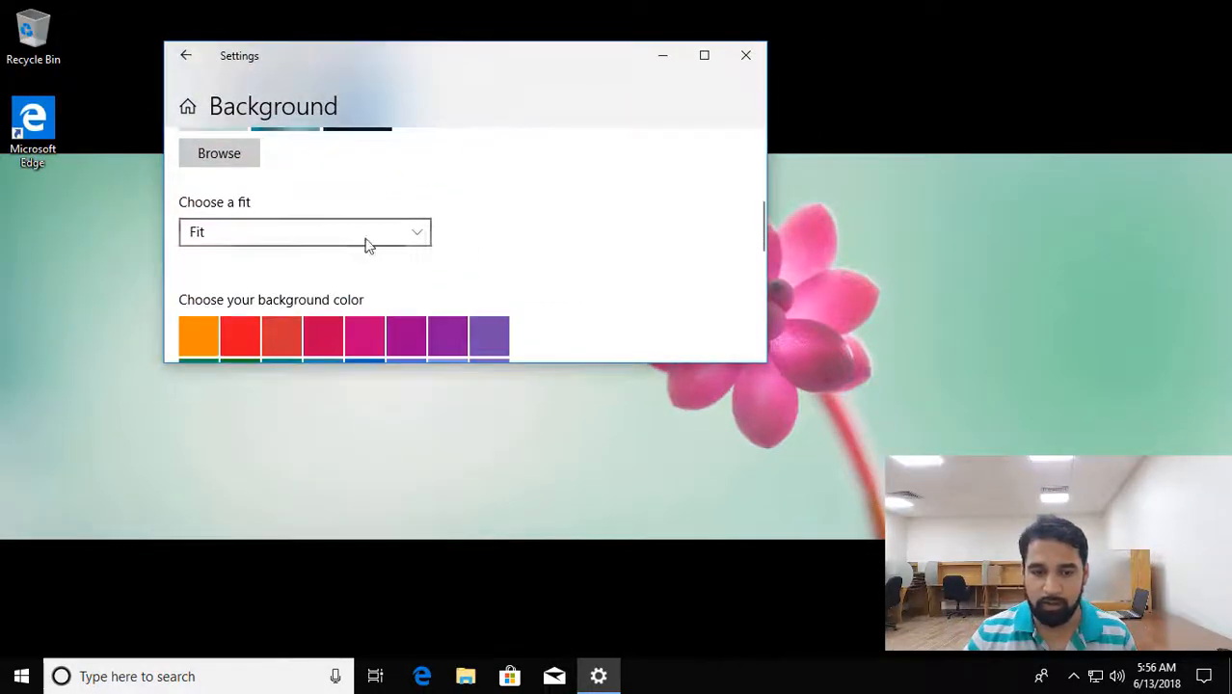
{"action": "left_click", "coordinate": [365, 236]}
{"action": "left_click", "coordinate": [248, 232]}
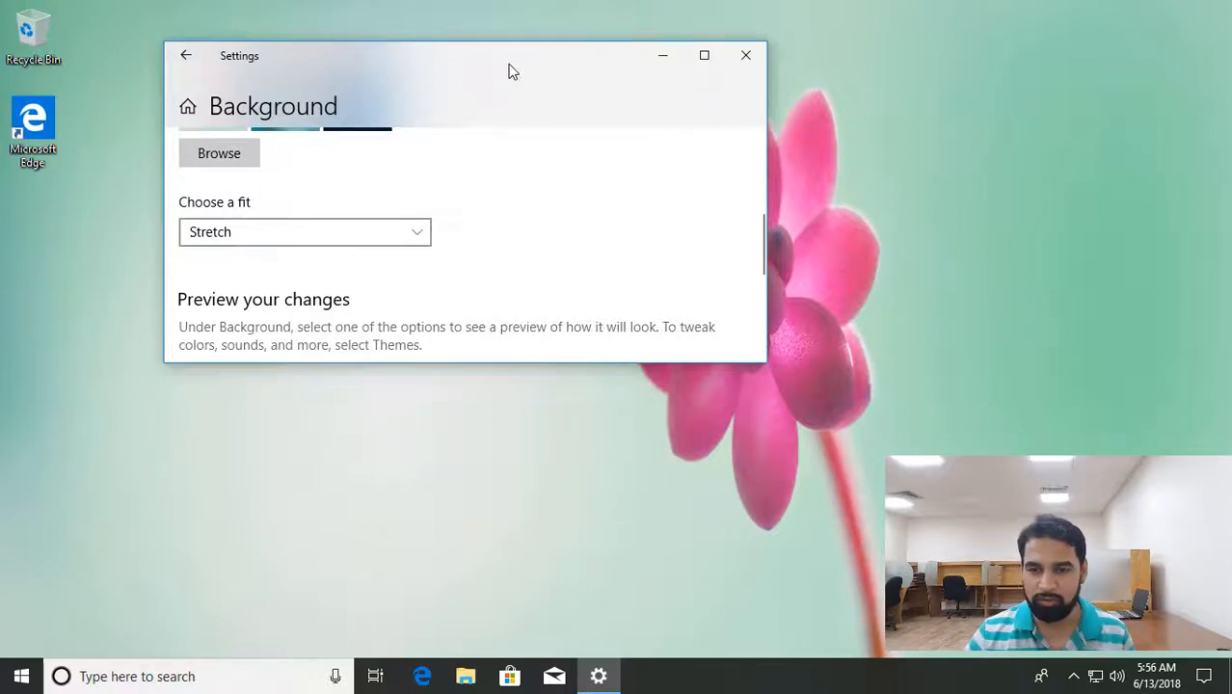
- Reposition the Settings window over the desktop and change the background fit to Tile
{"action": "left_click_drag", "start_coordinate": [509, 68], "coordinate": [473, 161]}
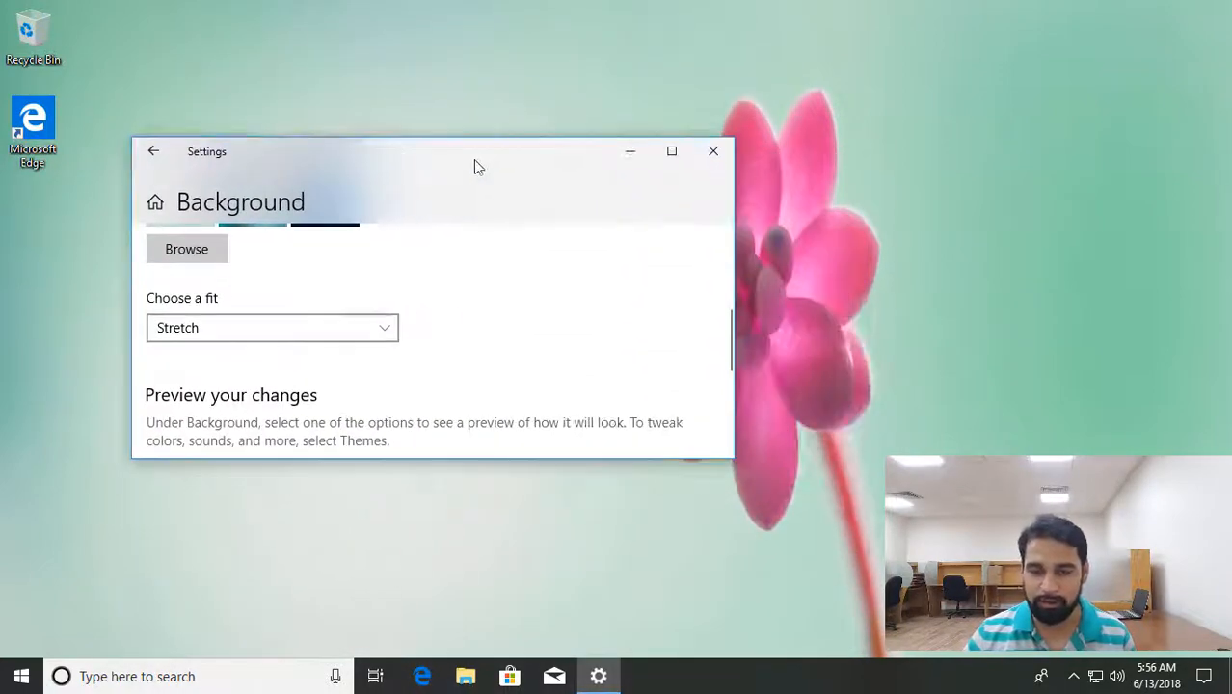
{"action": "left_click", "coordinate": [344, 324]}
{"action": "left_click", "coordinate": [220, 353]}
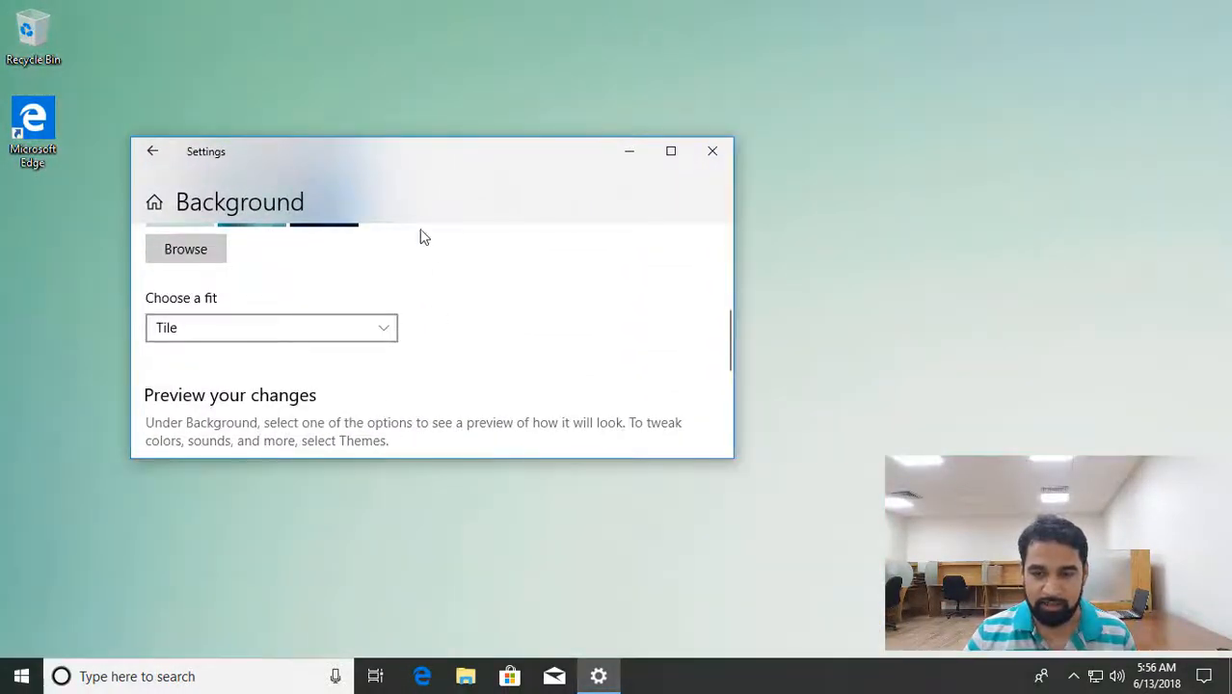
- Move the Settings window aside and try the Center and Span fits for the background picture
{"action": "left_click_drag", "start_coordinate": [608, 189], "coordinate": [716, 190]}
{"action": "left_click", "coordinate": [409, 372]}
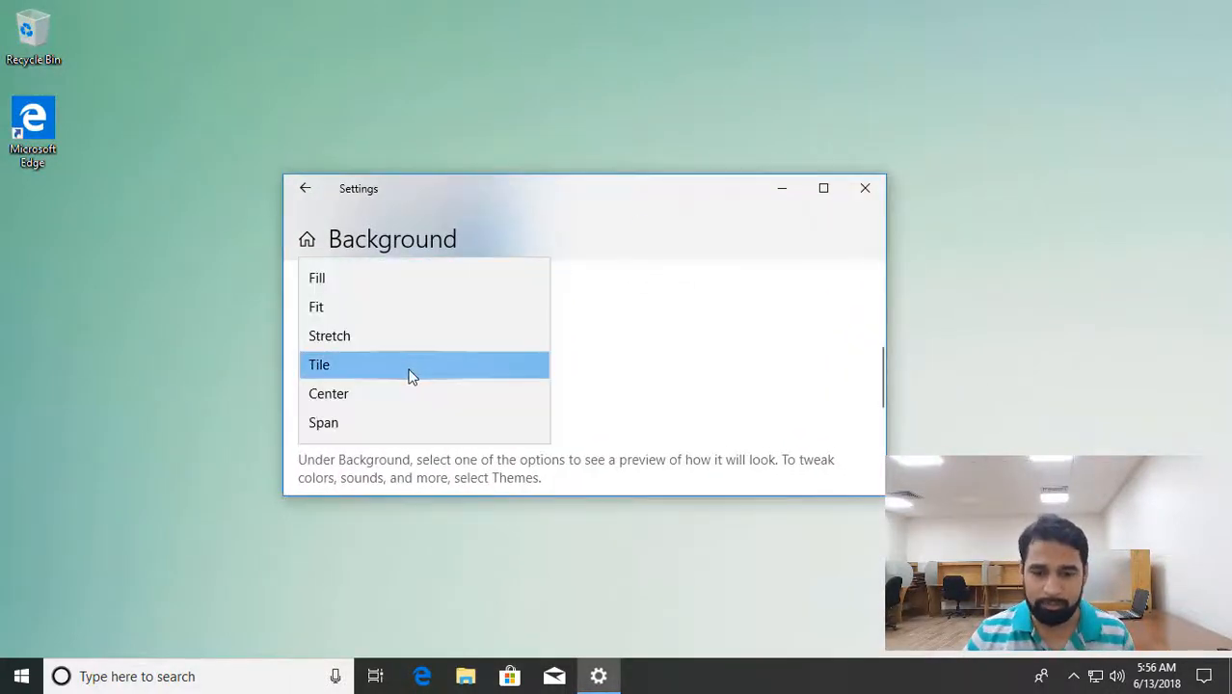
{"action": "left_click", "coordinate": [369, 395]}
{"action": "left_click", "coordinate": [505, 364]}
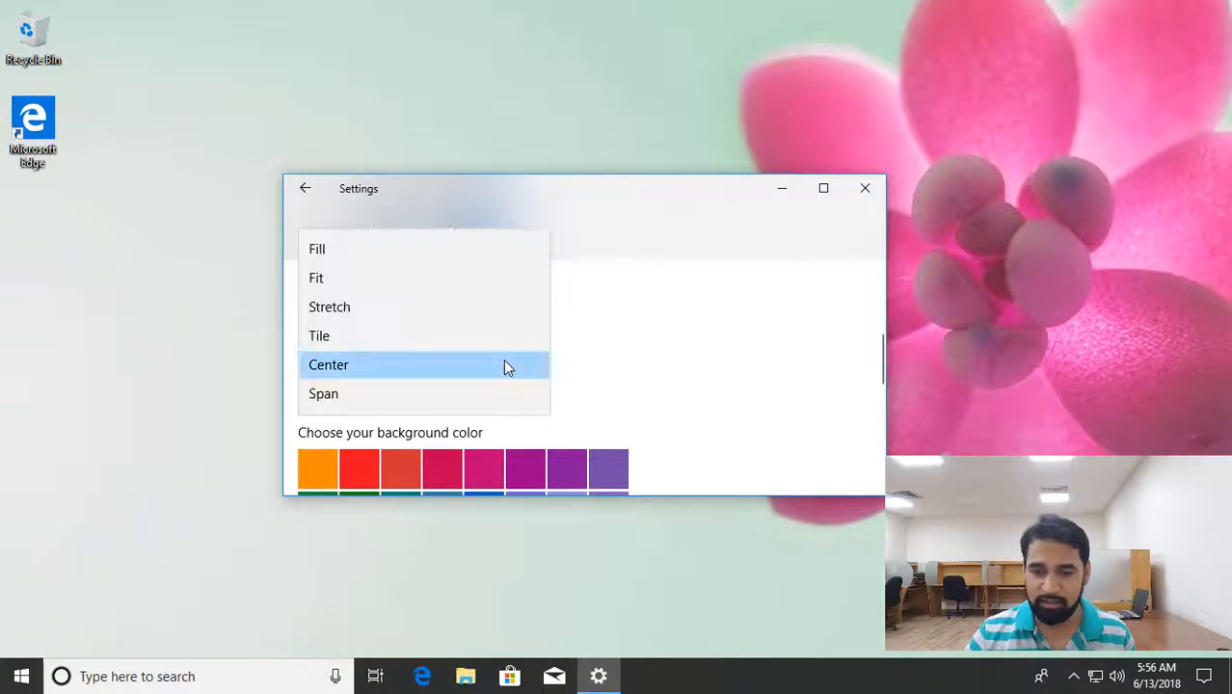
{"action": "left_click", "coordinate": [365, 389]}
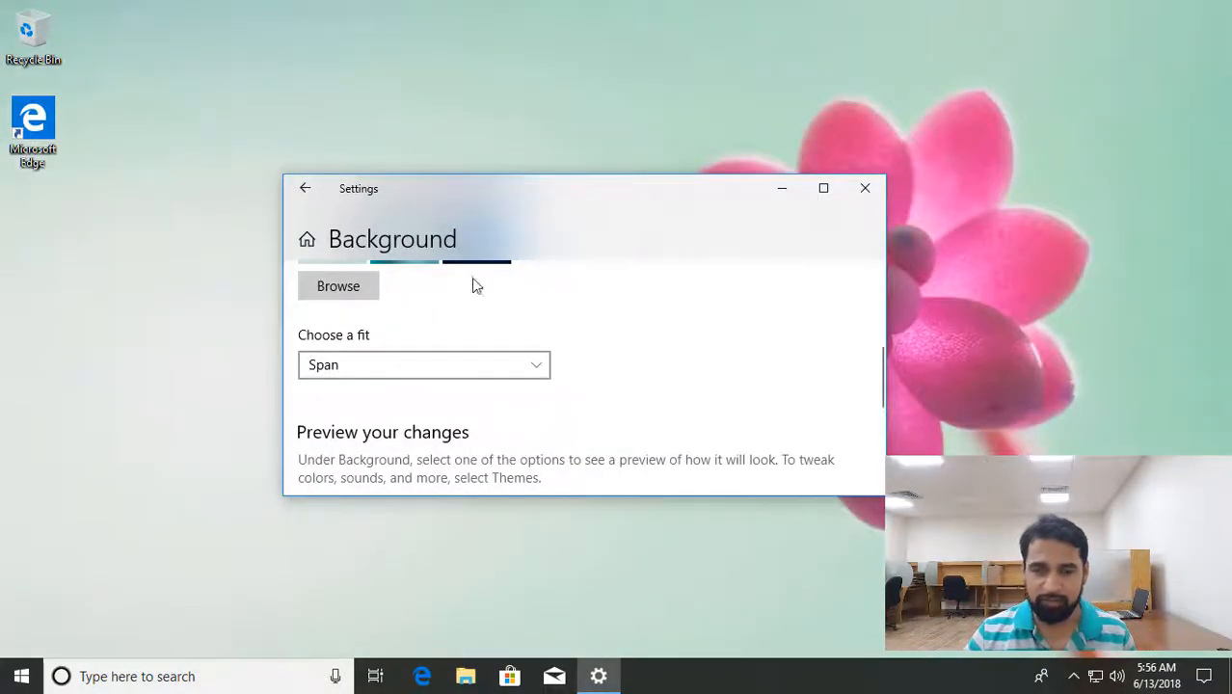
- Set the background fit to Fill and maximize the Settings window
{"action": "left_click", "coordinate": [397, 368]}
{"action": "left_click", "coordinate": [341, 255]}
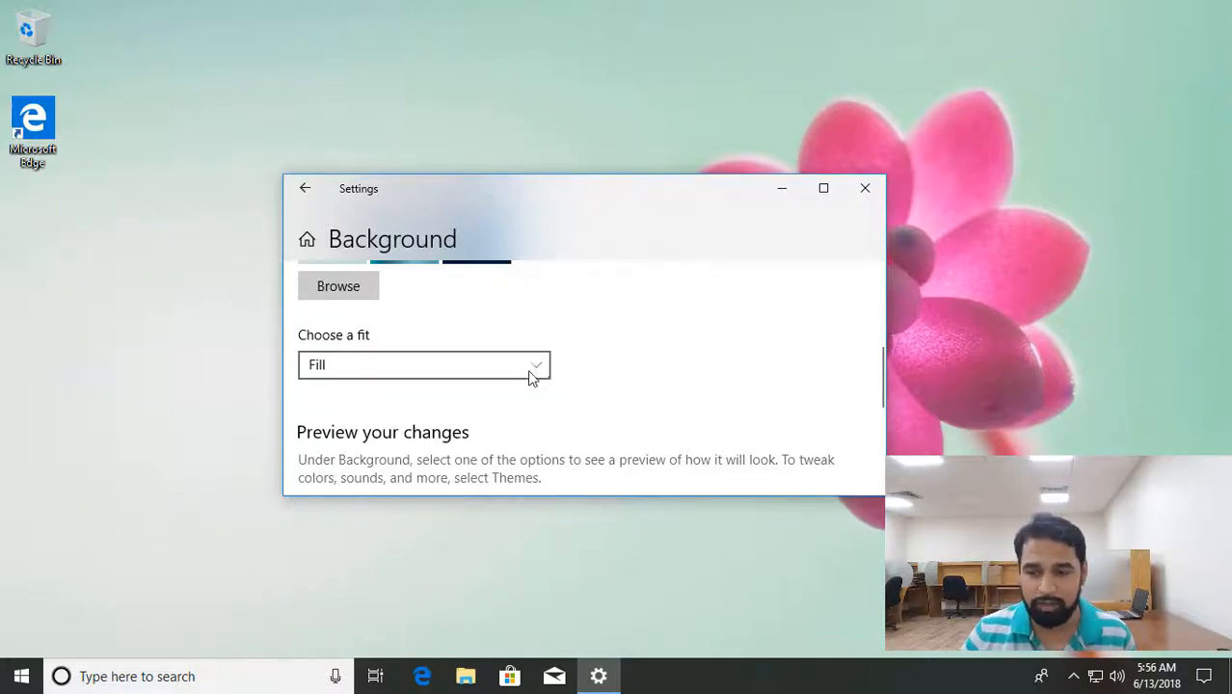
{"action": "left_click", "coordinate": [822, 188]}
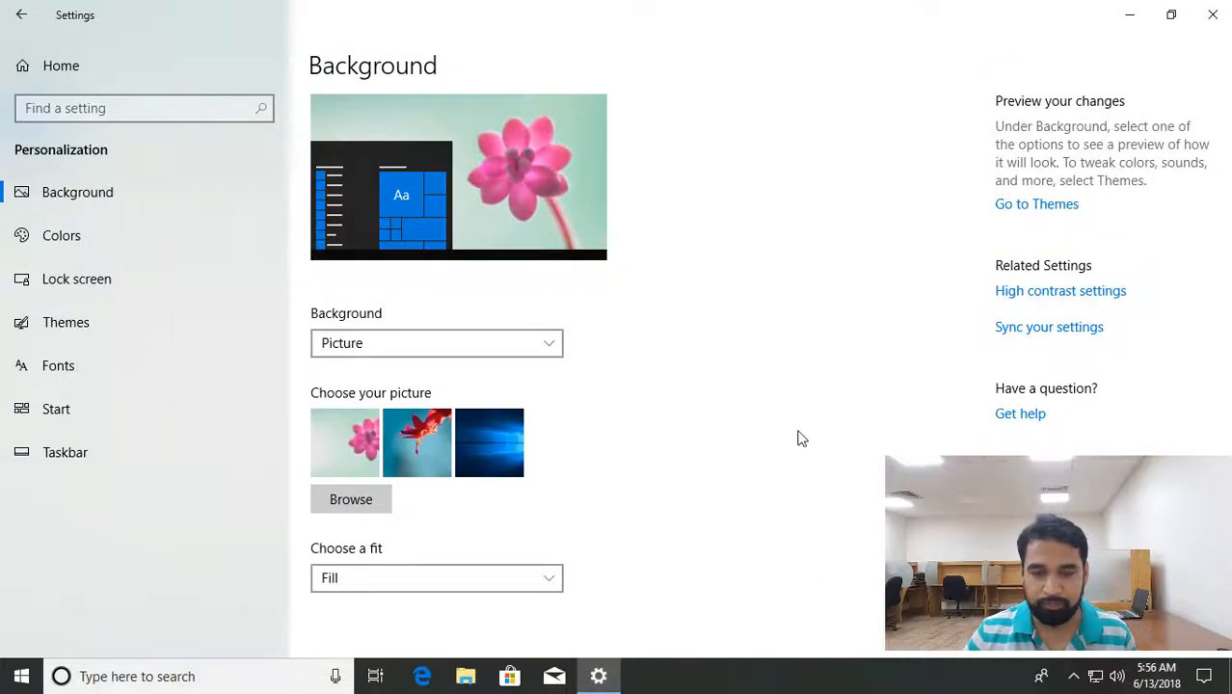
- Open the Colors page, have the accent color picked automatically from the background and check it in the Start menu
{"action": "left_click", "coordinate": [84, 235]}
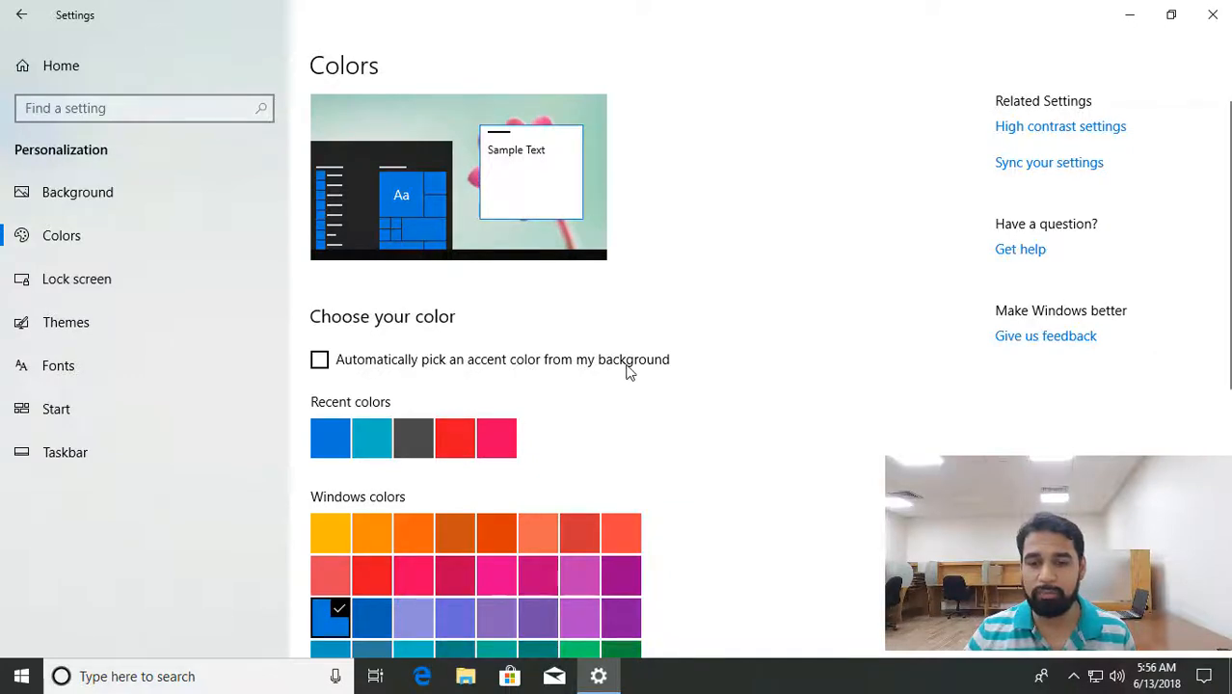
{"action": "left_click", "coordinate": [326, 364]}
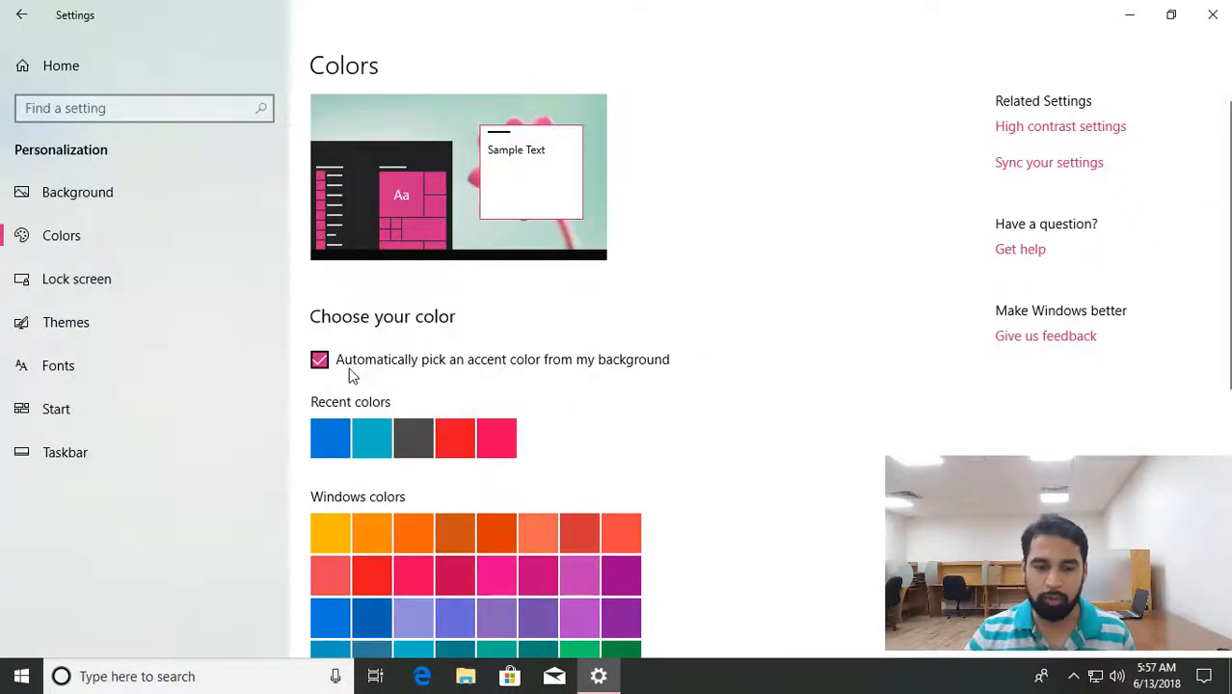
{"action": "key", "text": "super"}
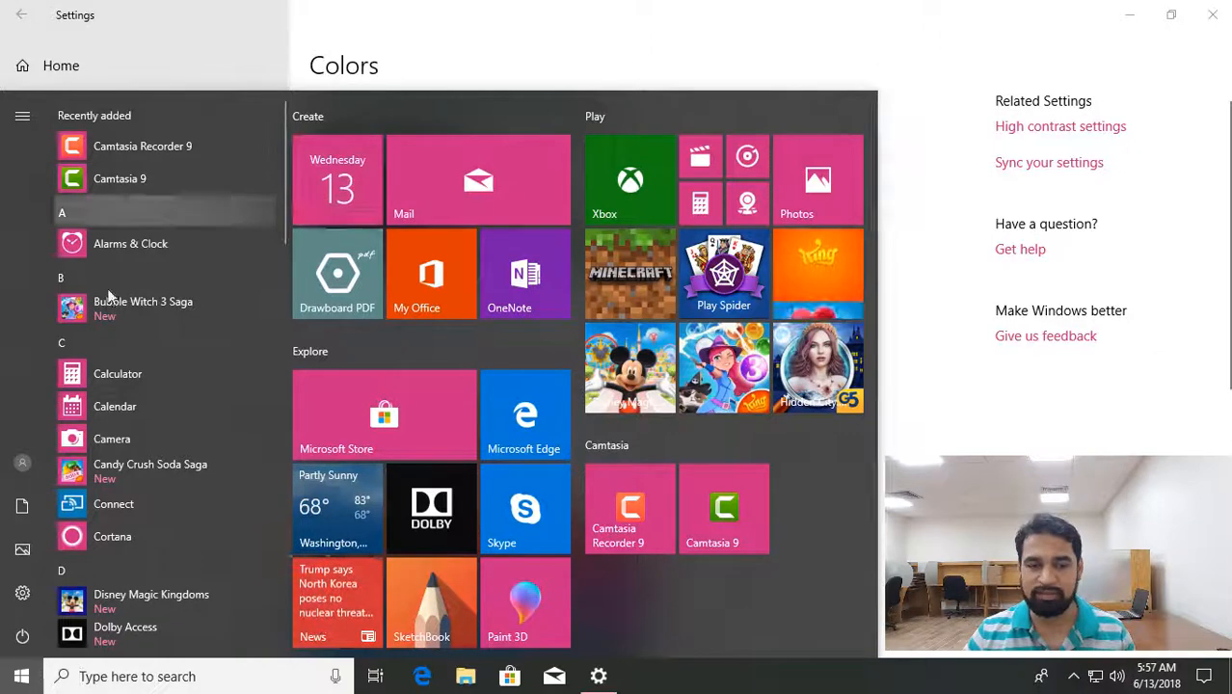
{"action": "left_click", "coordinate": [582, 8]}
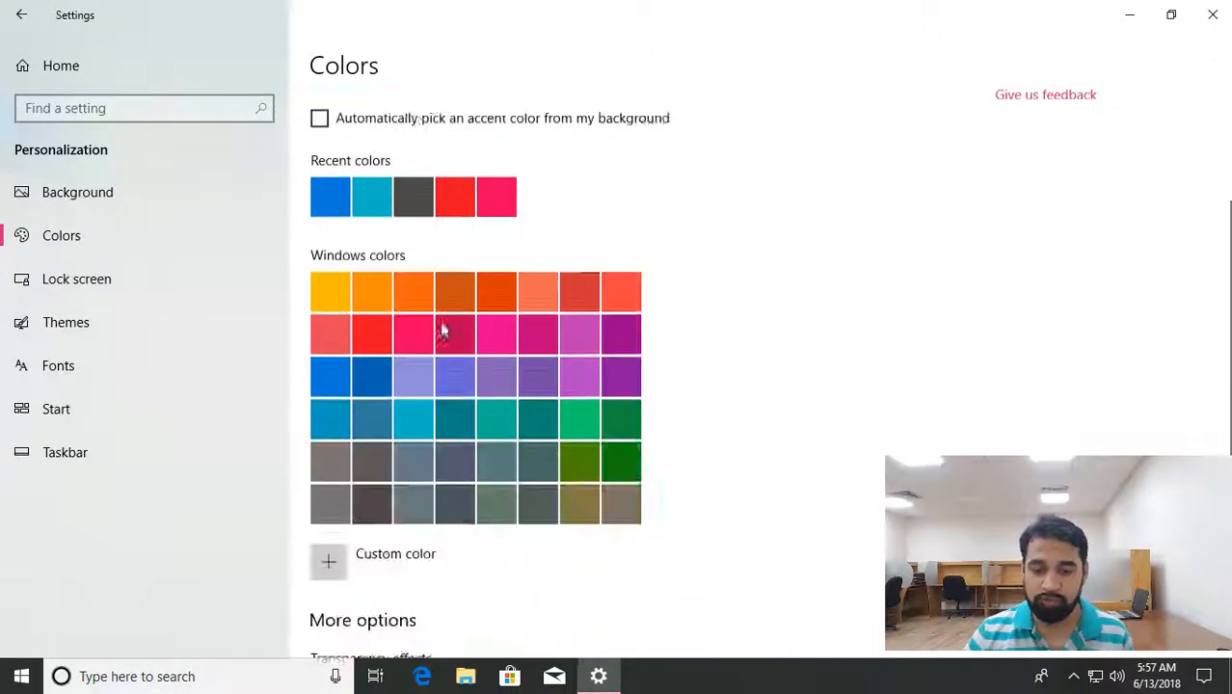
- Choose the light green Windows color as the accent color and check it in the Start menu
{"action": "scroll", "coordinate": [443, 327], "scroll_direction": "down", "scroll_amount": 3}
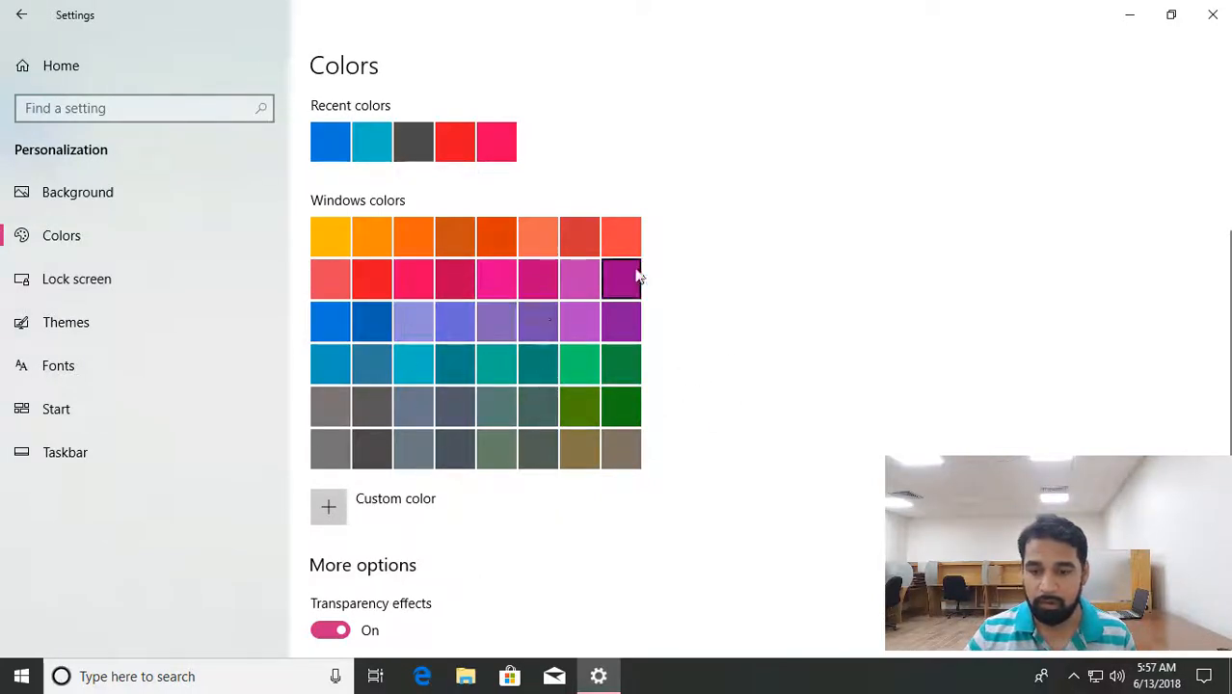
{"action": "left_click", "coordinate": [583, 376]}
{"action": "key", "text": "super"}
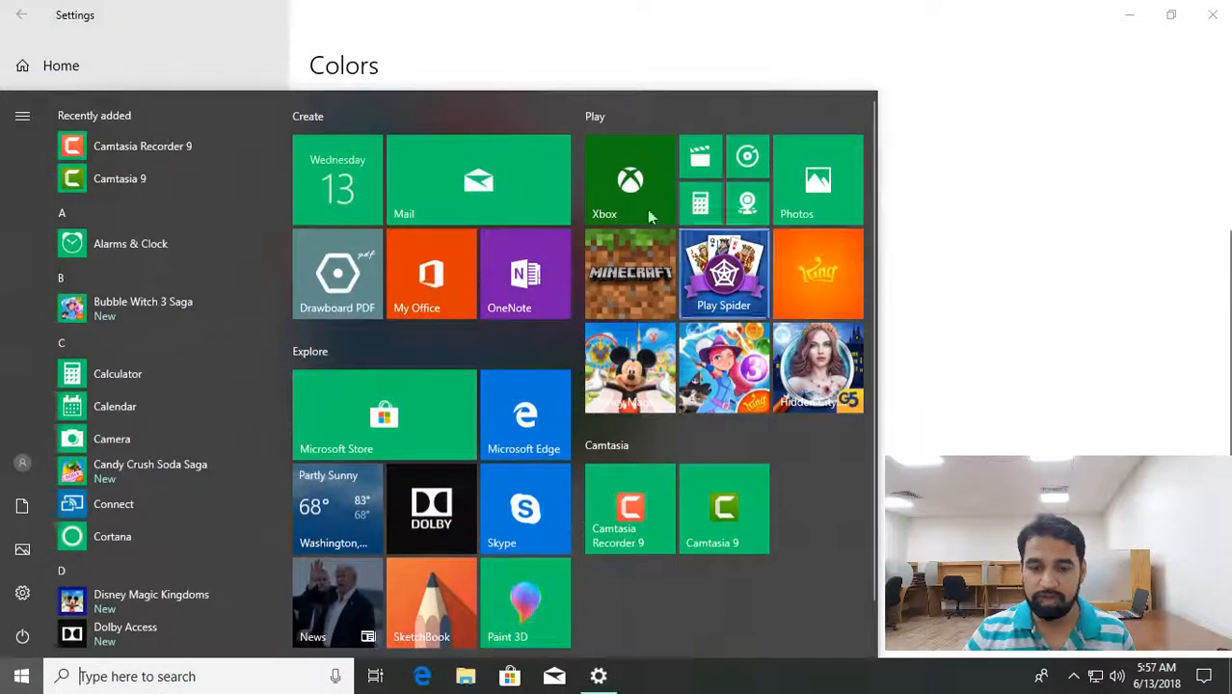
{"action": "left_click", "coordinate": [540, 27]}
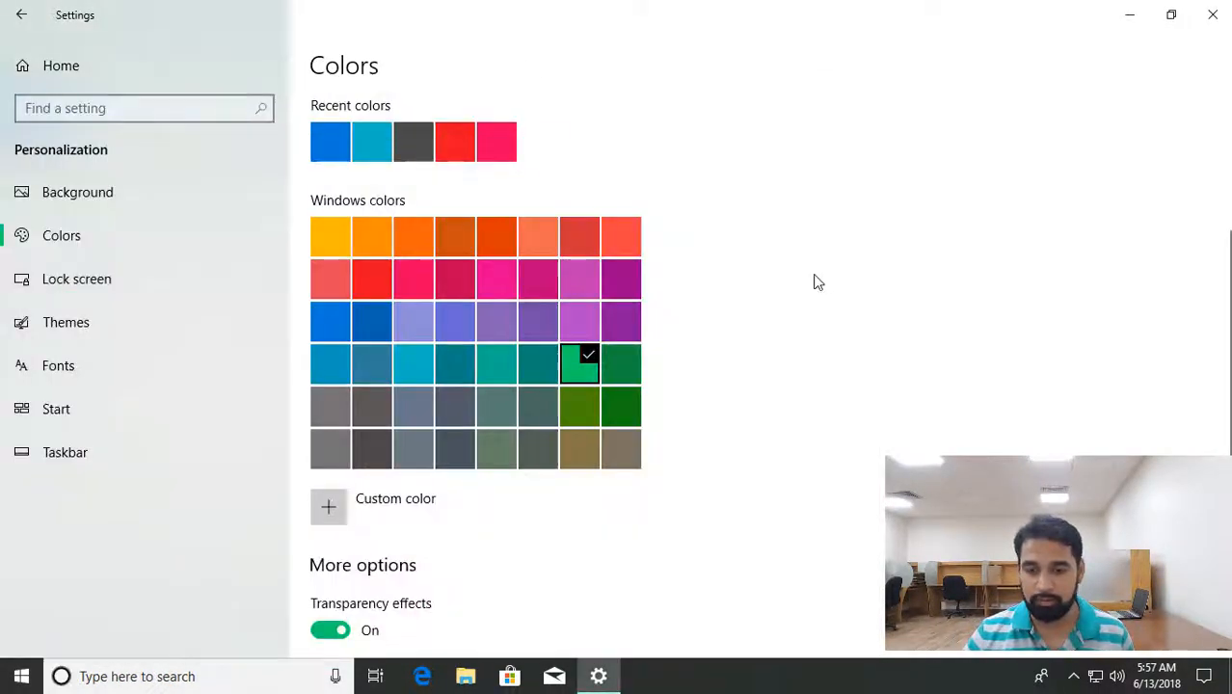
- Choose the blue recent color as the accent color and check it in the Start menu
{"action": "scroll", "coordinate": [805, 281], "scroll_direction": "up", "scroll_amount": 2}
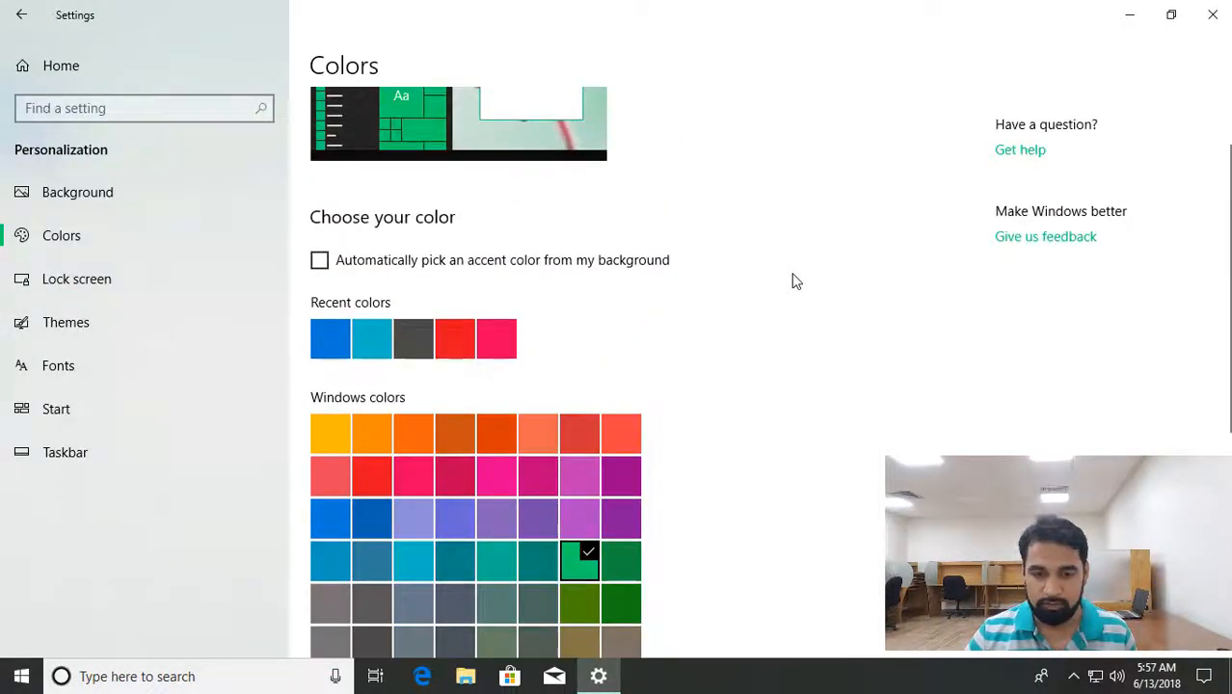
{"action": "left_click", "coordinate": [321, 345]}
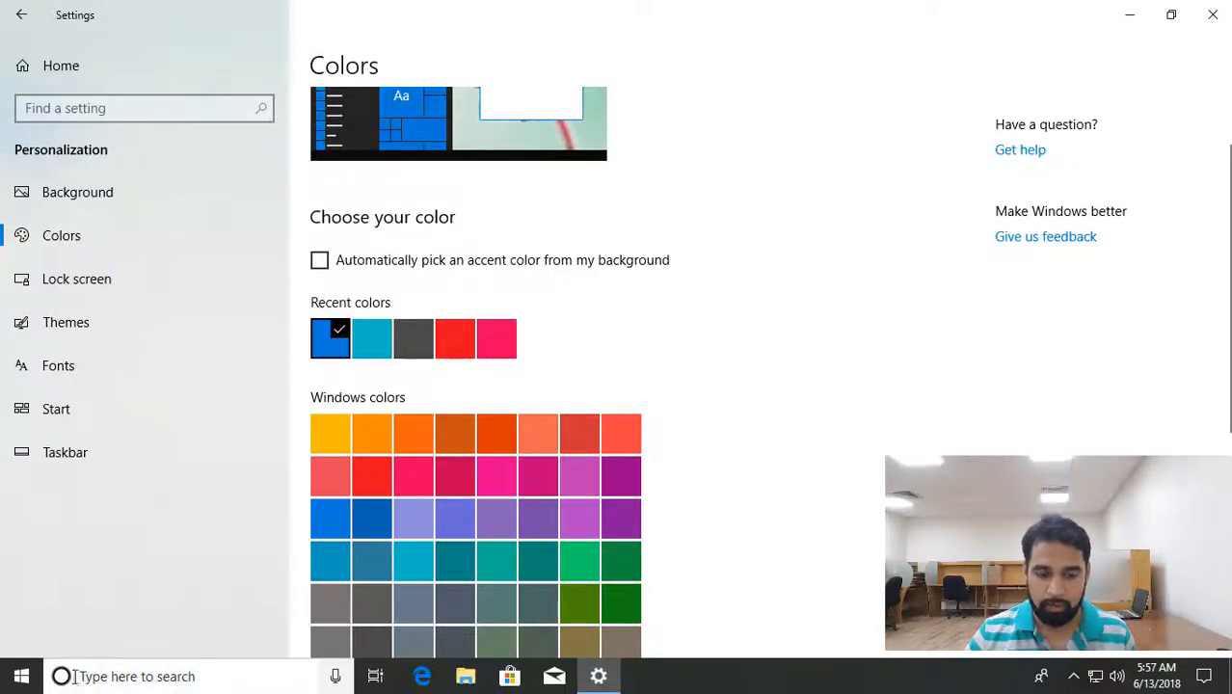
{"action": "left_click", "coordinate": [21, 676]}
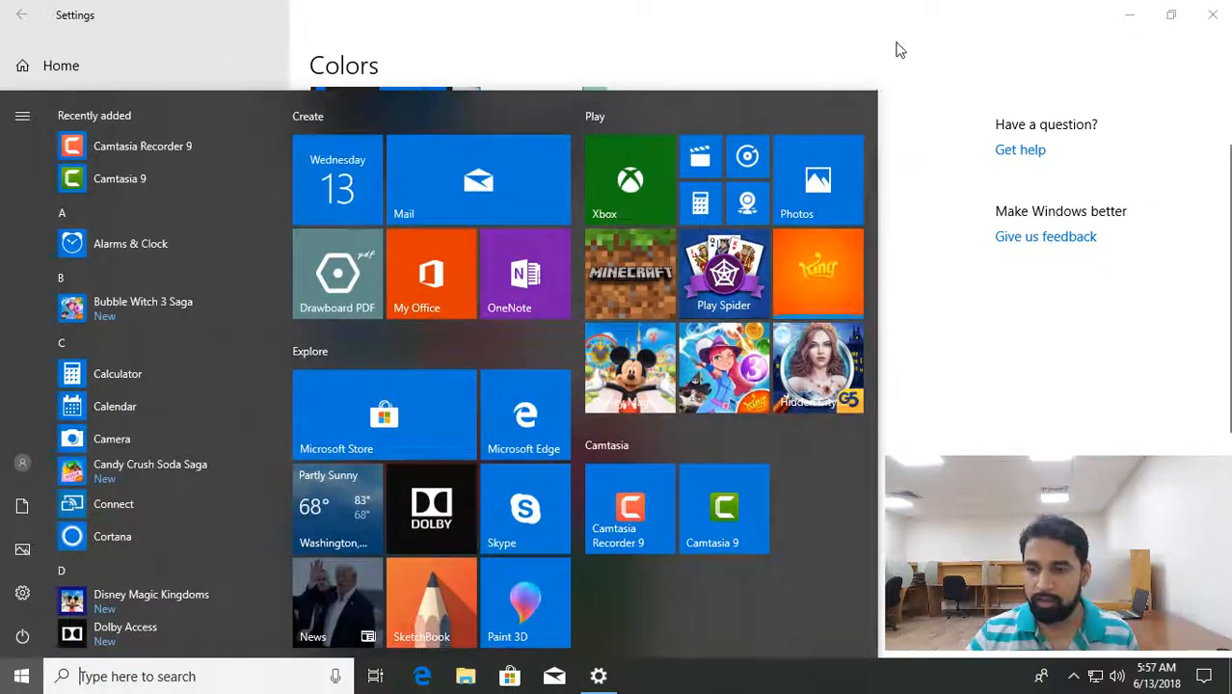
{"action": "left_click", "coordinate": [898, 48]}
- View the custom accent color picker and cancel it without choosing a color
{"action": "scroll", "coordinate": [818, 448], "scroll_direction": "down", "scroll_amount": 5}
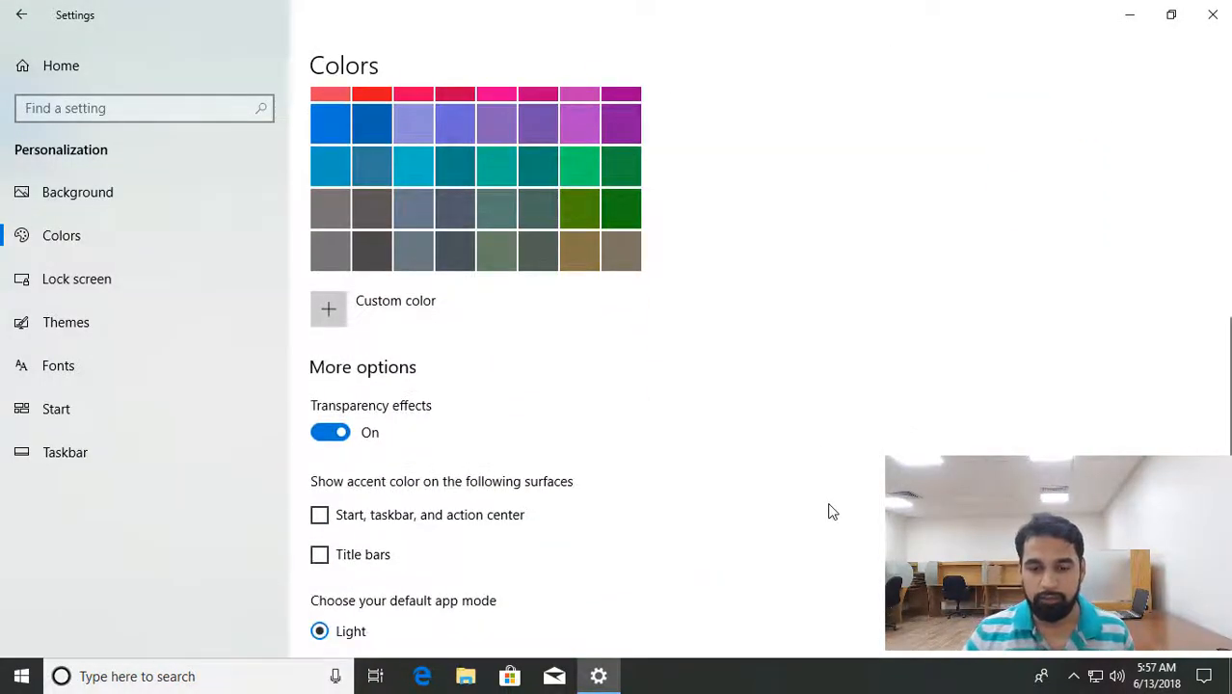
{"action": "left_click", "coordinate": [344, 328]}
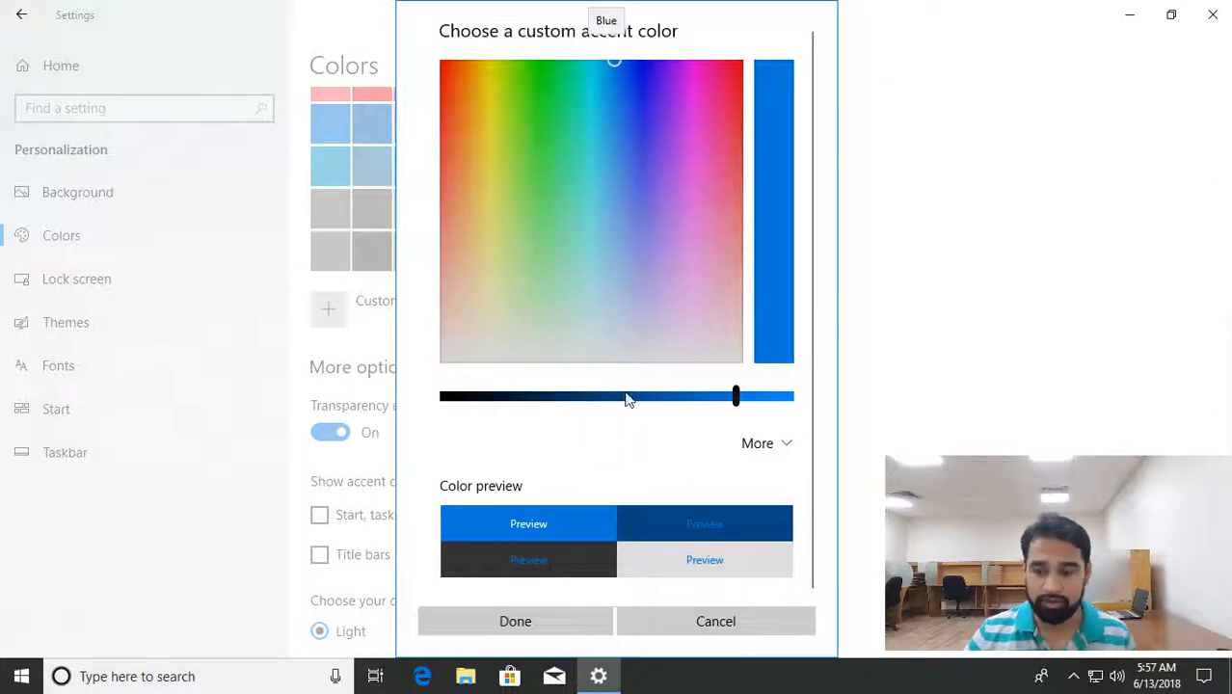
{"action": "left_click", "coordinate": [687, 613]}
- Turn transparency effects off, compare the Start menu before and after, and turn the effects back on
{"action": "scroll", "coordinate": [838, 439], "scroll_direction": "down", "scroll_amount": 1}
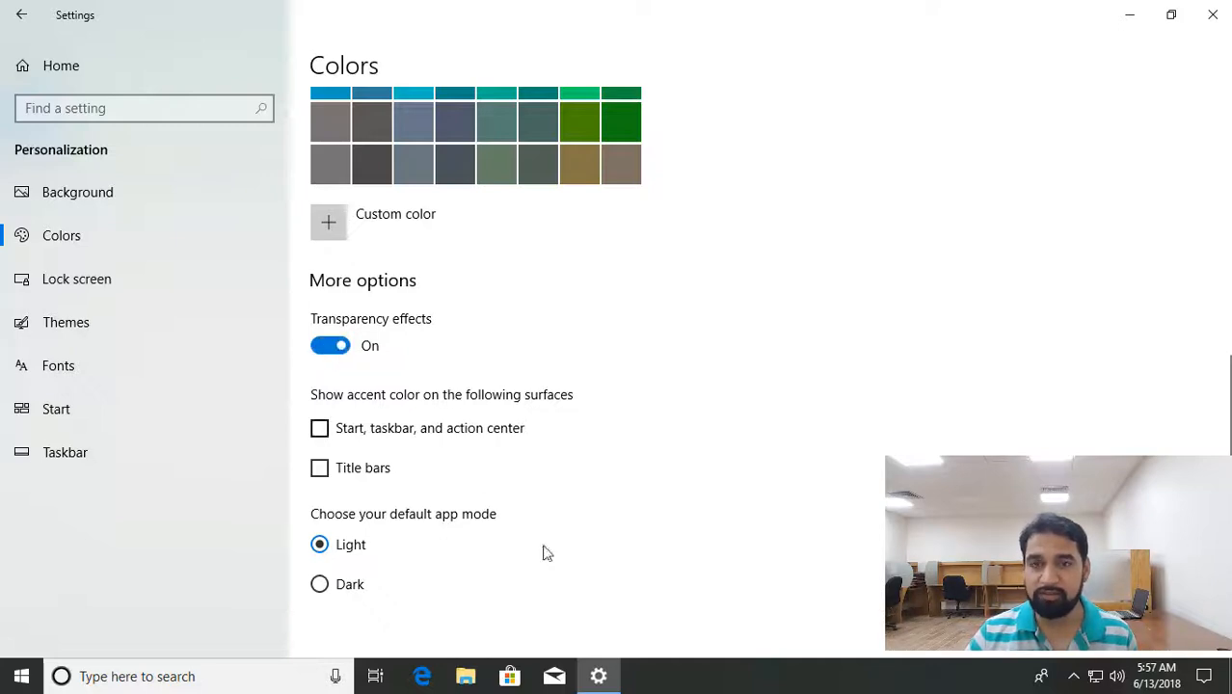
{"action": "left_click", "coordinate": [21, 675]}
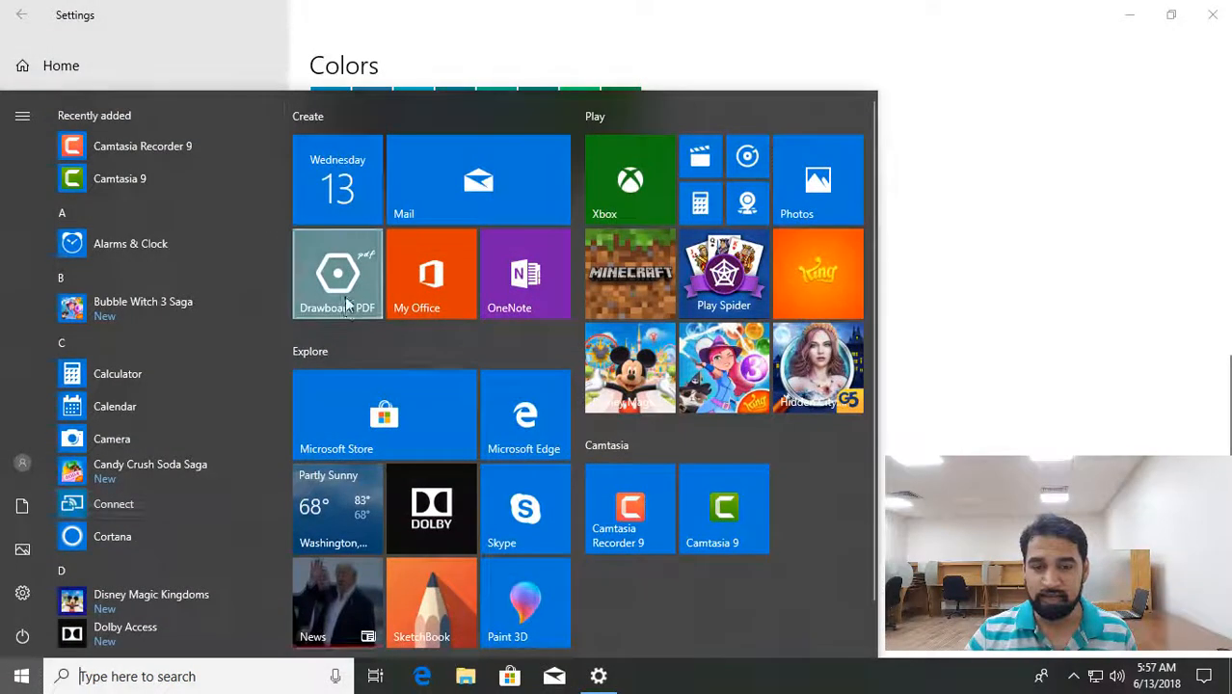
{"action": "left_click", "coordinate": [790, 689]}
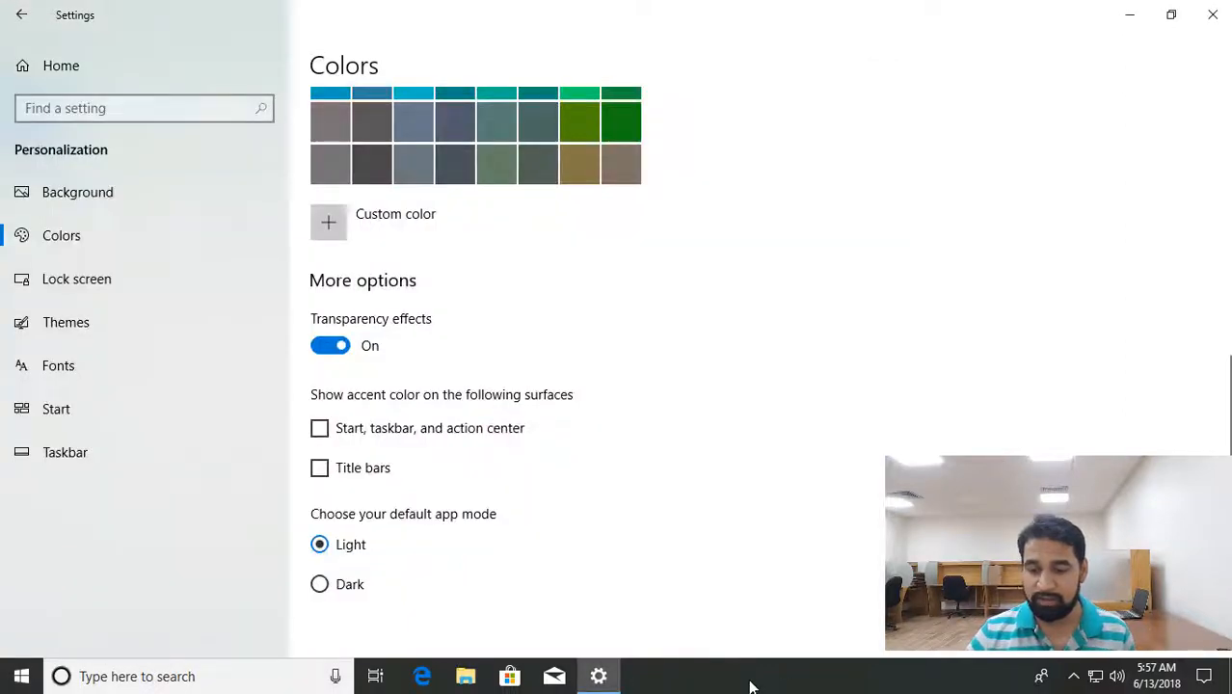
{"action": "left_click", "coordinate": [337, 346]}
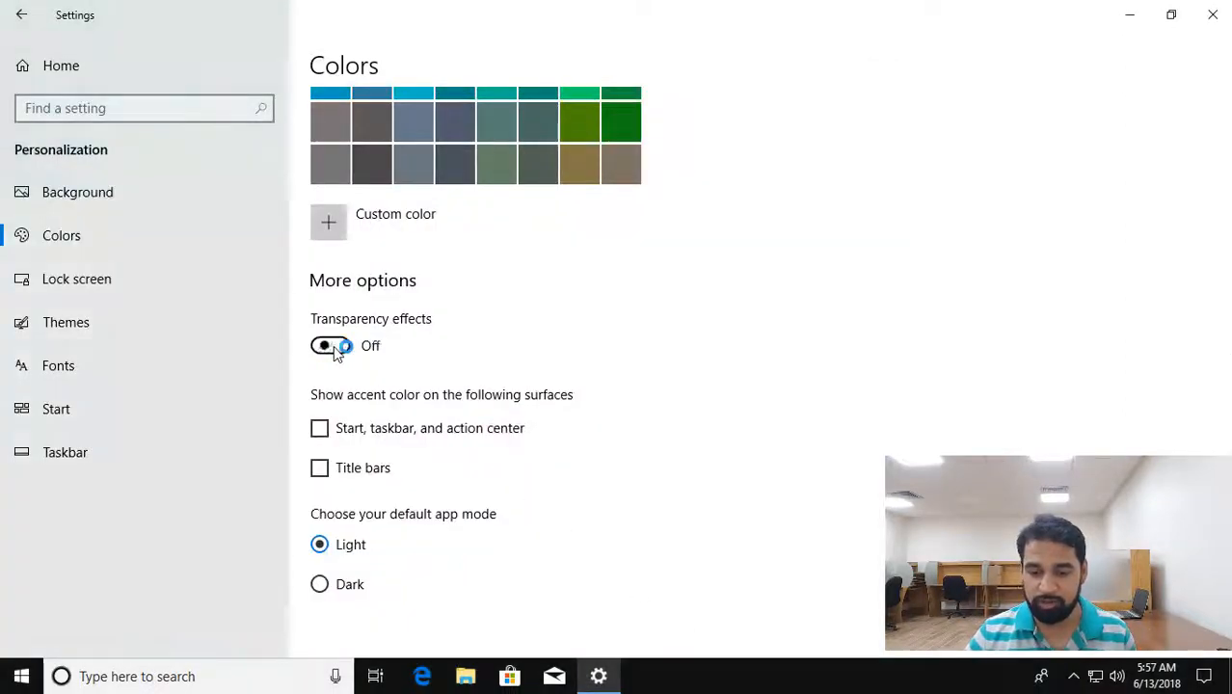
{"action": "key", "text": "super"}
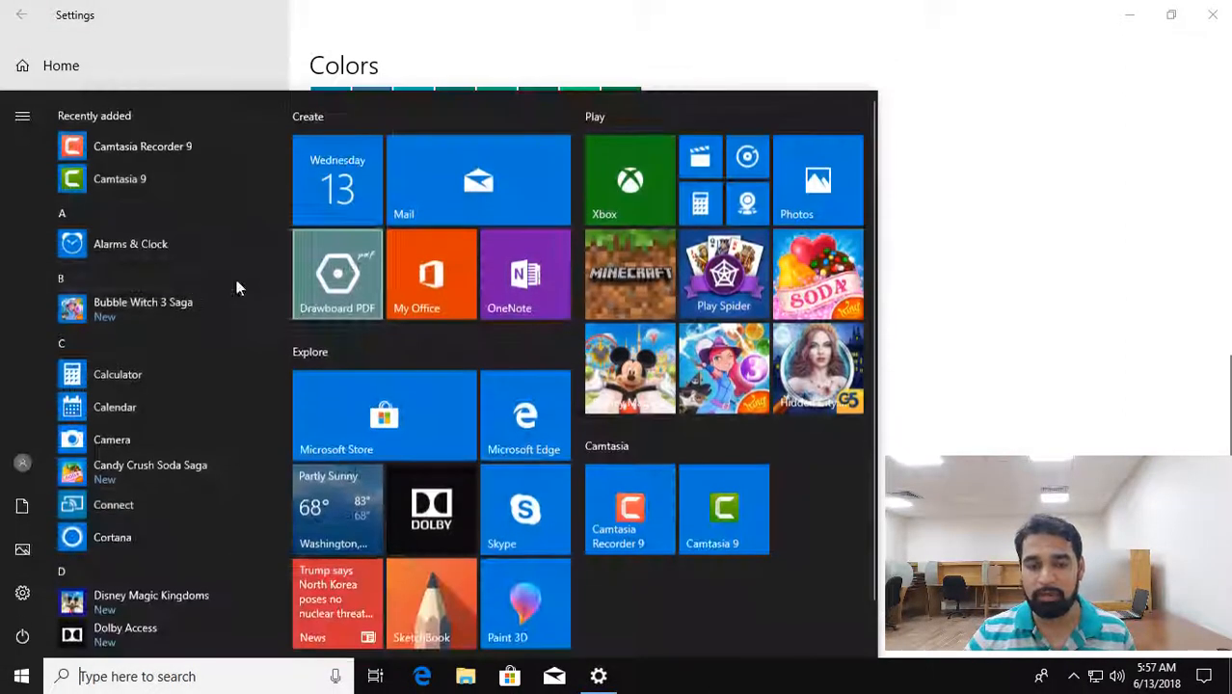
{"action": "key", "text": "super"}
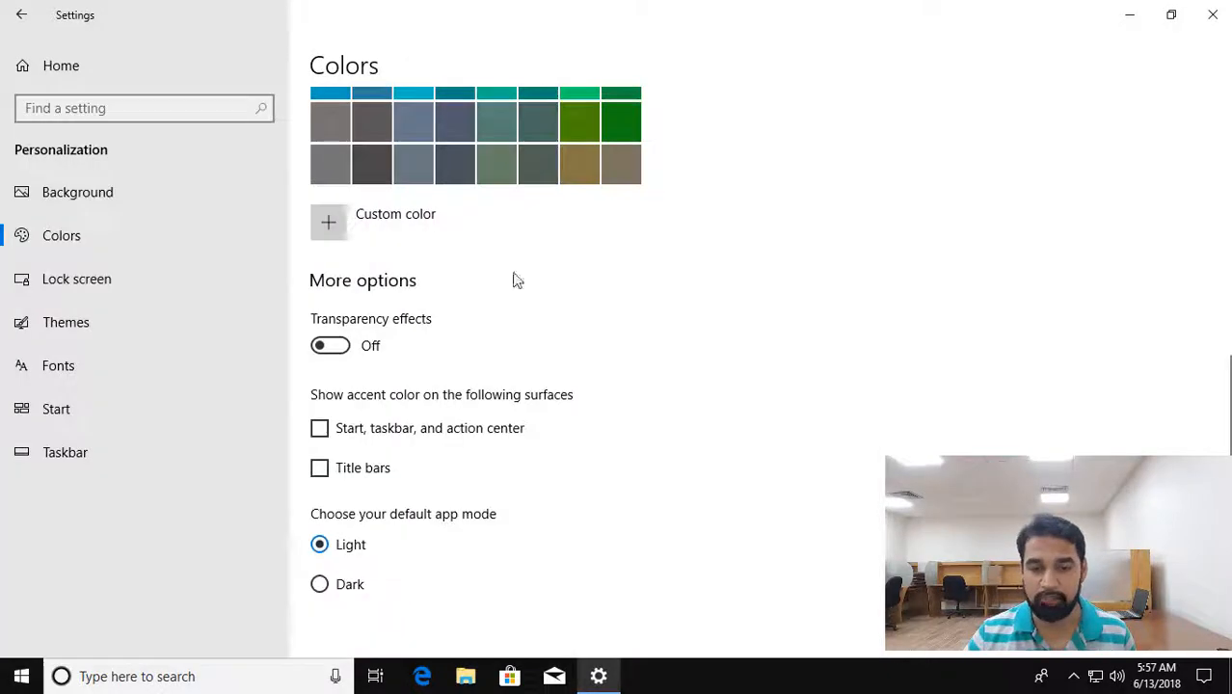
{"action": "left_click", "coordinate": [357, 346]}
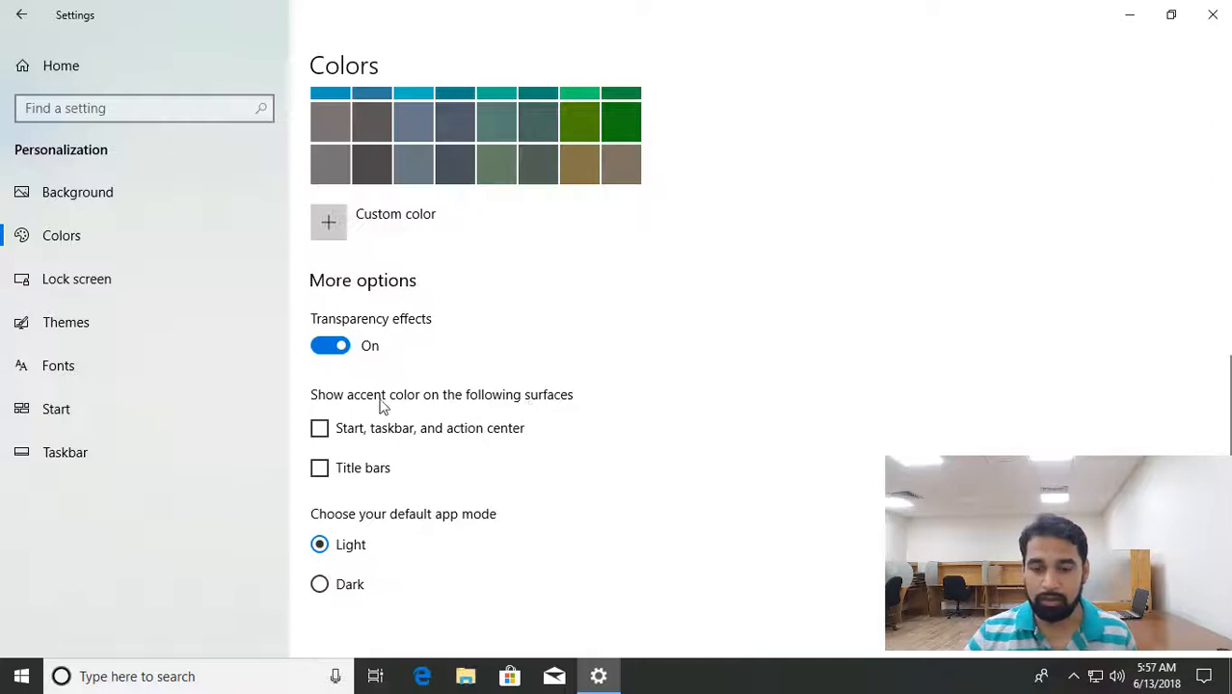
- Show the accent color on Start, taskbar, action center and title bars, and check it in the Start menu
{"action": "left_click", "coordinate": [321, 431]}
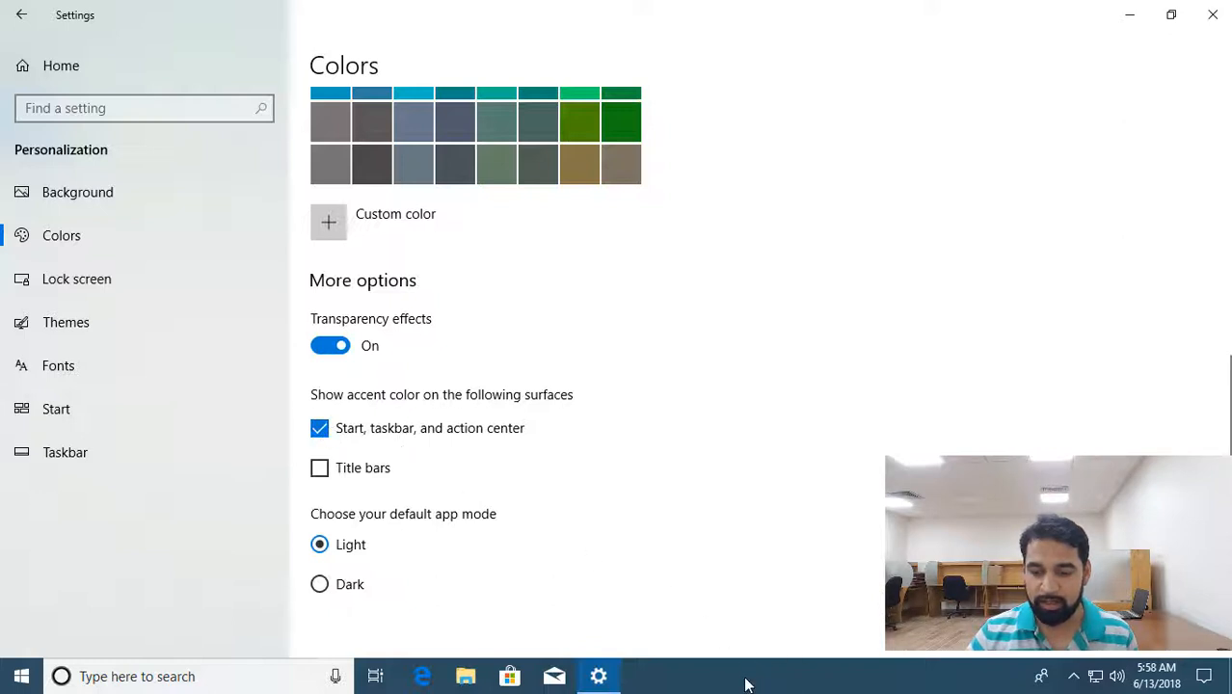
{"action": "left_click", "coordinate": [322, 472]}
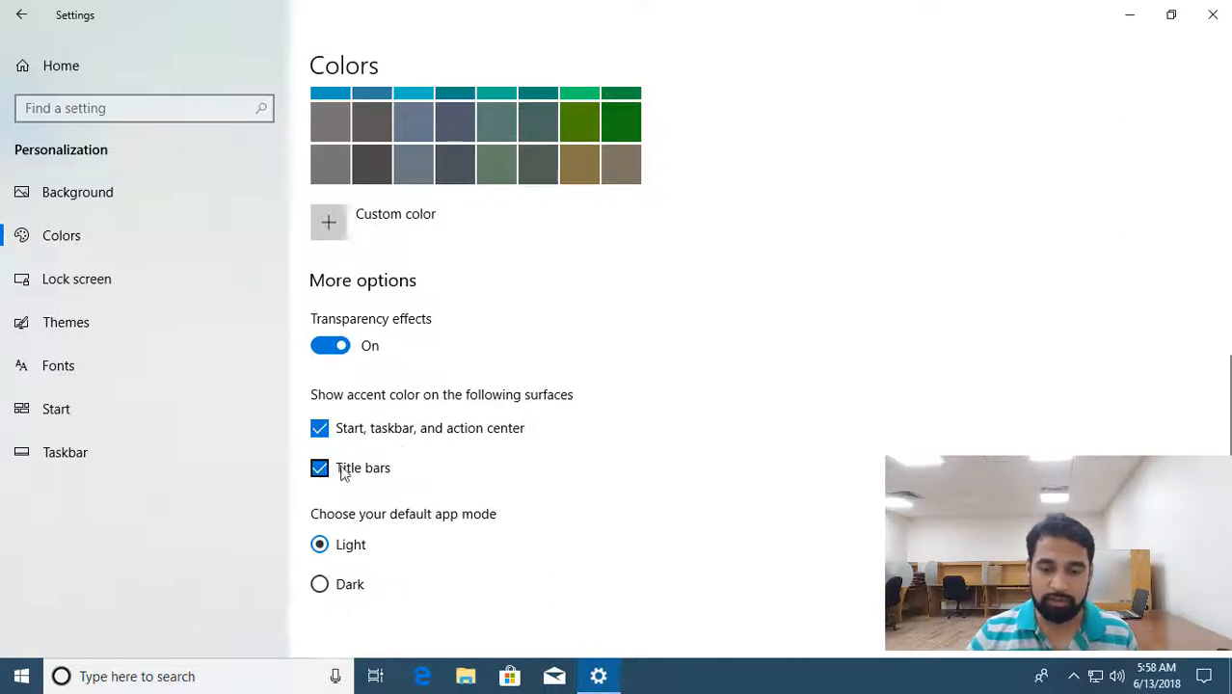
{"action": "key", "text": "super"}
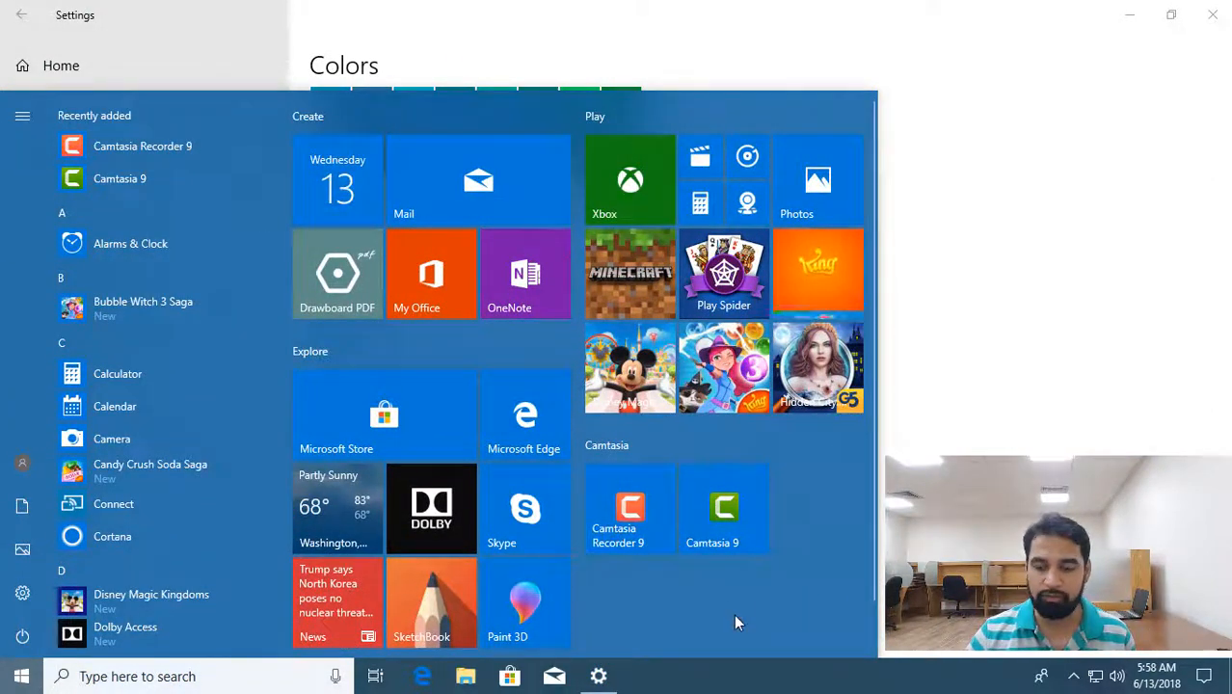
- Set the default app mode to Dark, check how the preview looks, and switch the mode back to Light
{"action": "key", "text": "super"}
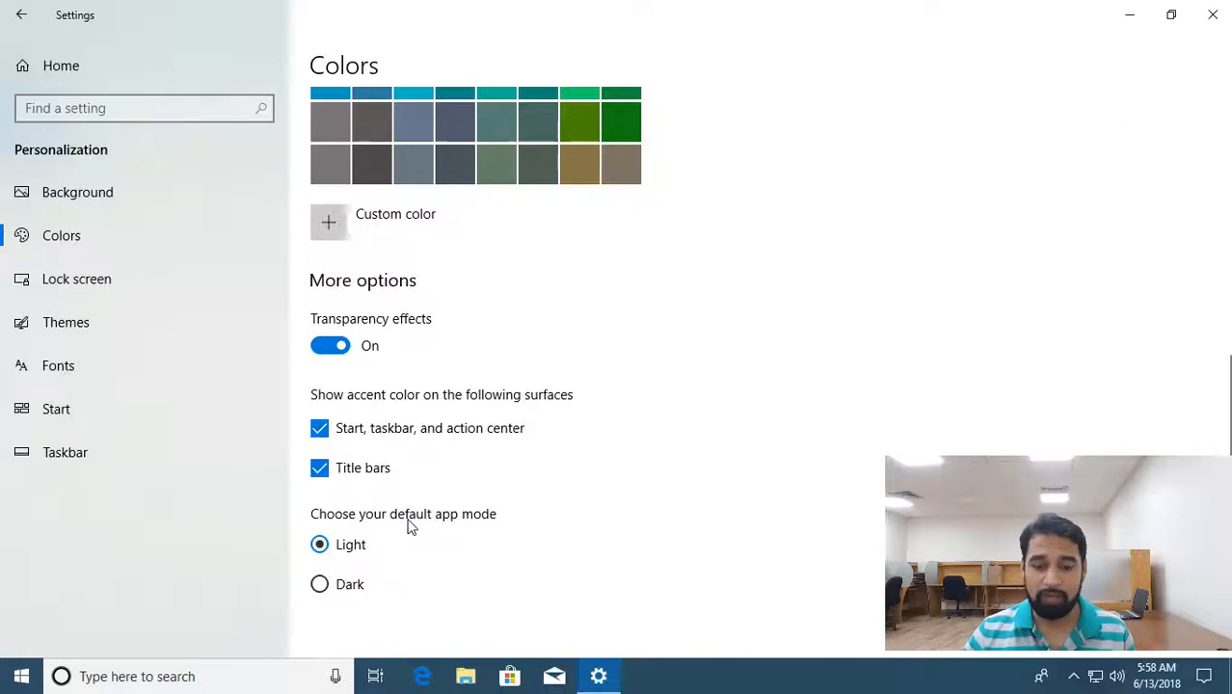
{"action": "left_click", "coordinate": [321, 585]}
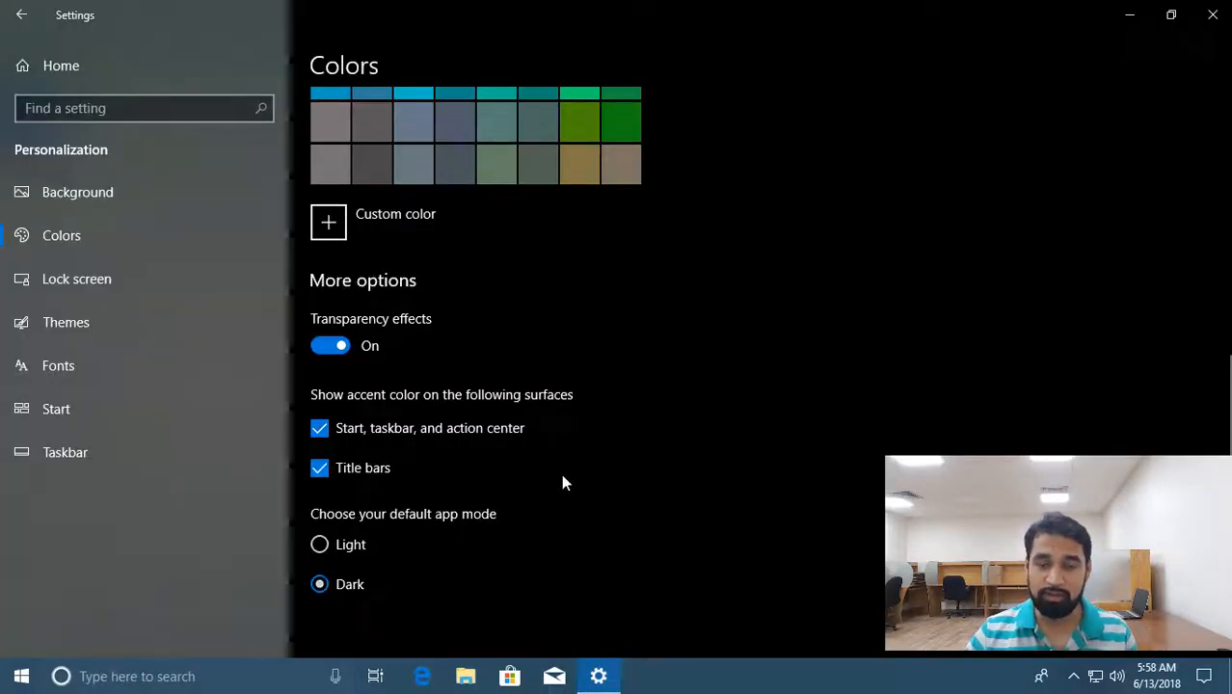
{"action": "scroll", "coordinate": [673, 453], "scroll_direction": "up", "scroll_amount": 10}
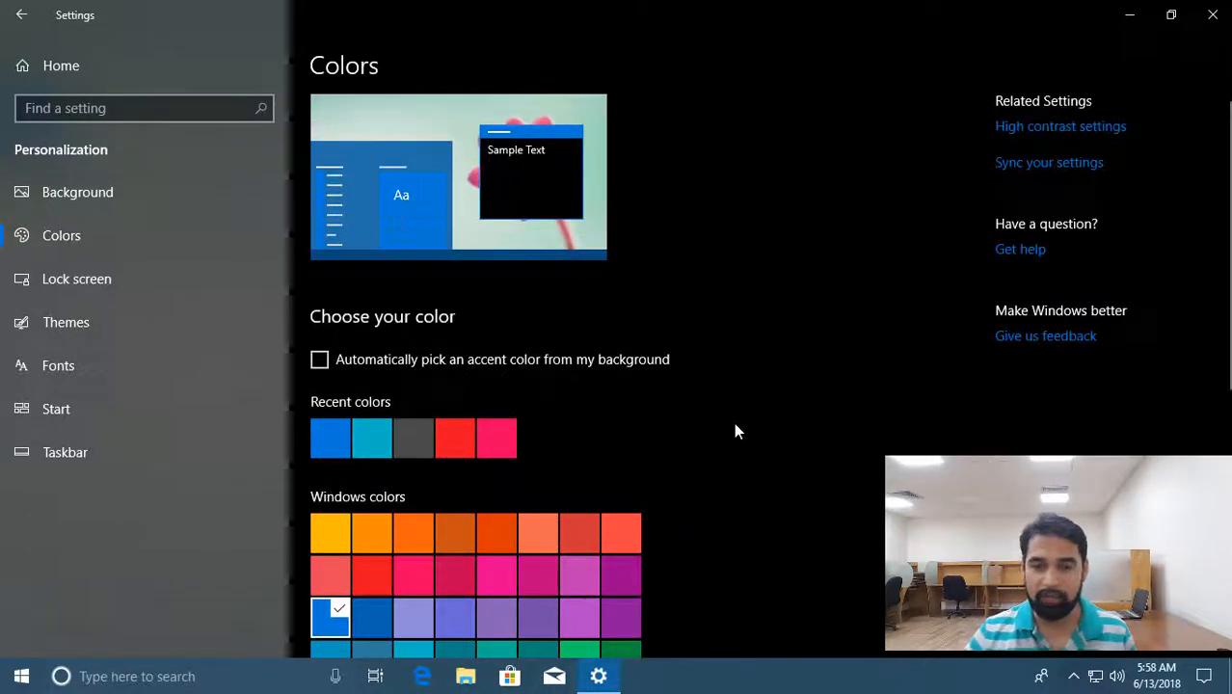
{"action": "key", "text": "super+d"}
{"action": "key", "text": "super+d"}
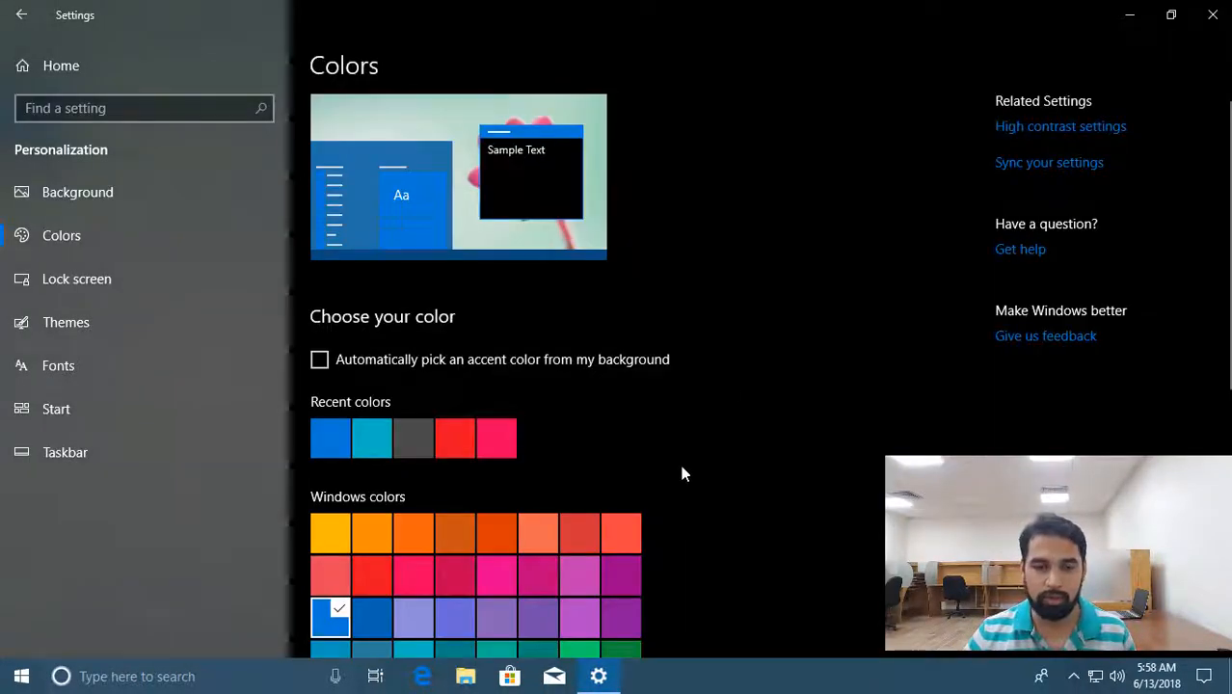
{"action": "scroll", "coordinate": [708, 380], "scroll_direction": "down", "scroll_amount": 10}
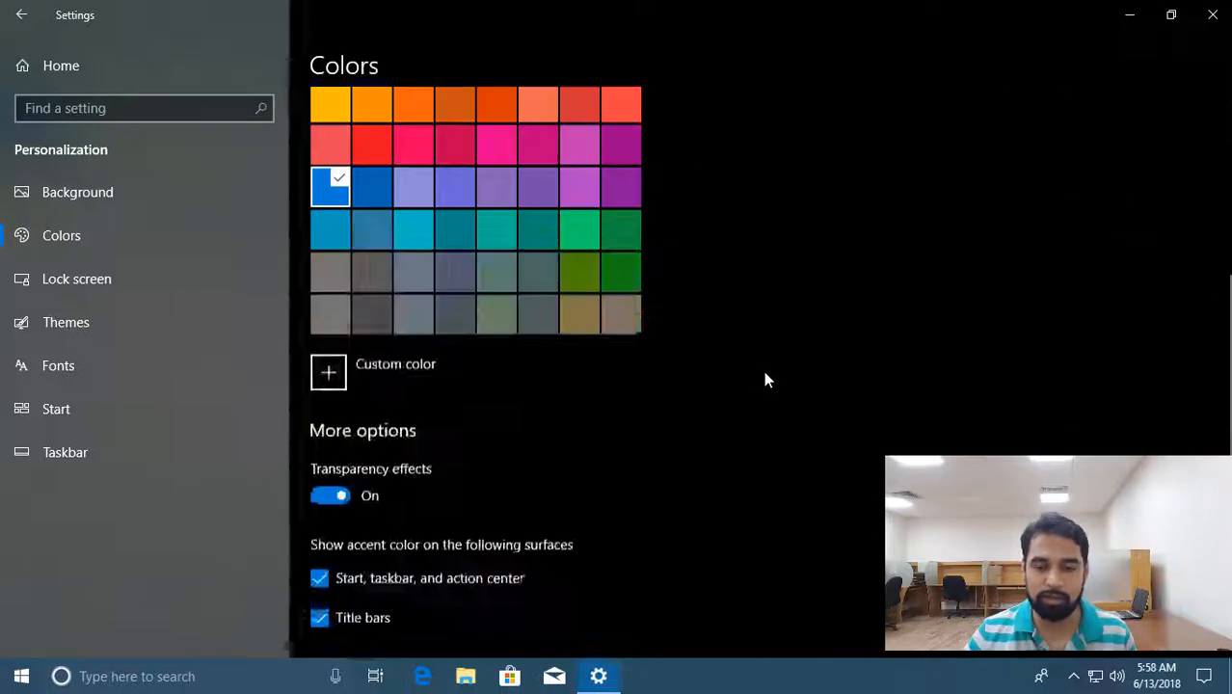
{"action": "left_click", "coordinate": [320, 545]}
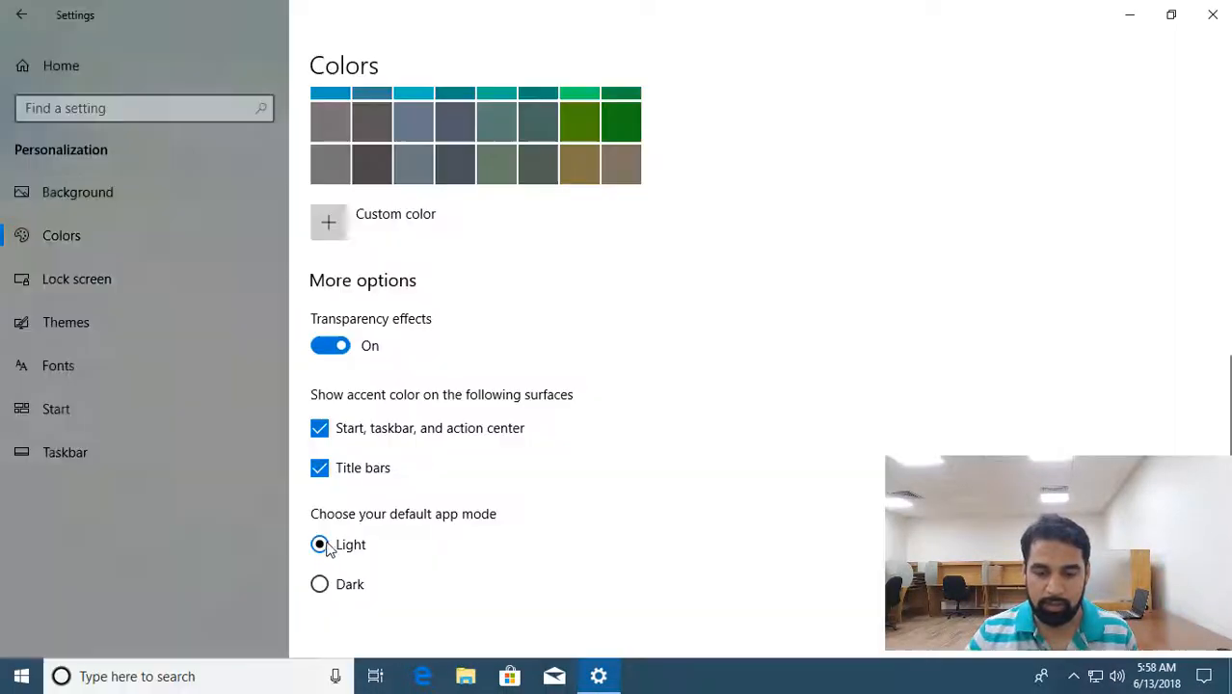
{"action": "scroll", "coordinate": [857, 345], "scroll_direction": "up", "scroll_amount": 5}
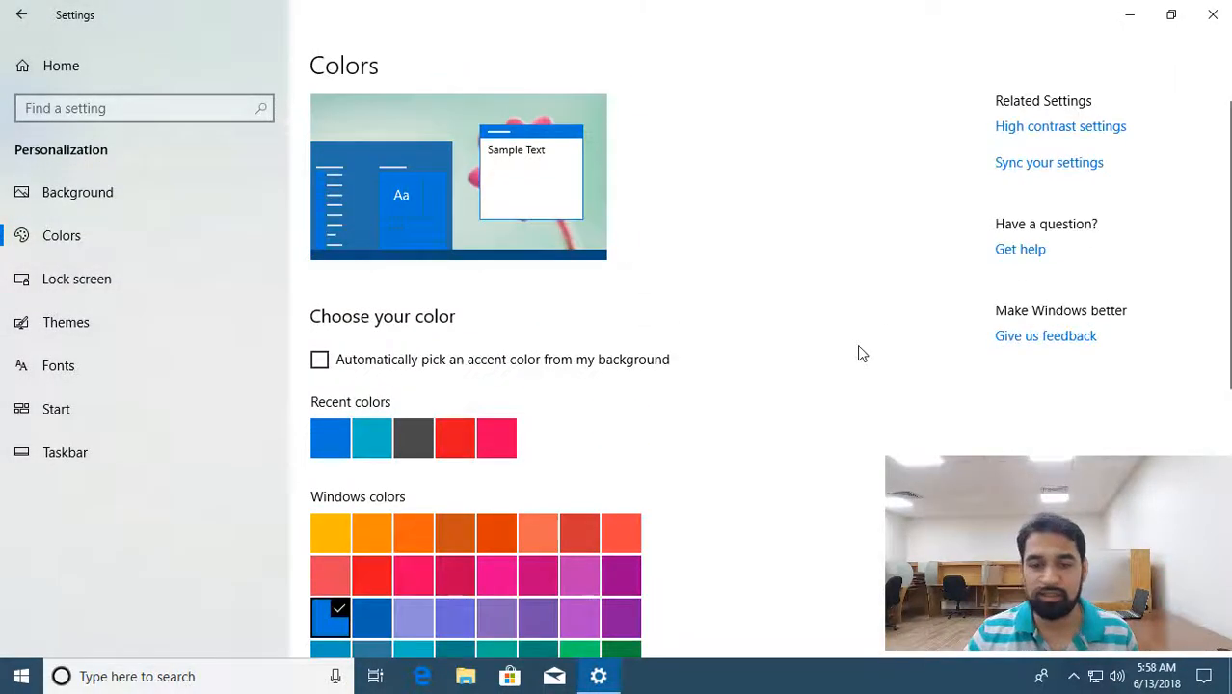
- Try Picture and Slideshow as the lock screen background, and set it back to Windows spotlight
{"action": "left_click", "coordinate": [72, 285]}
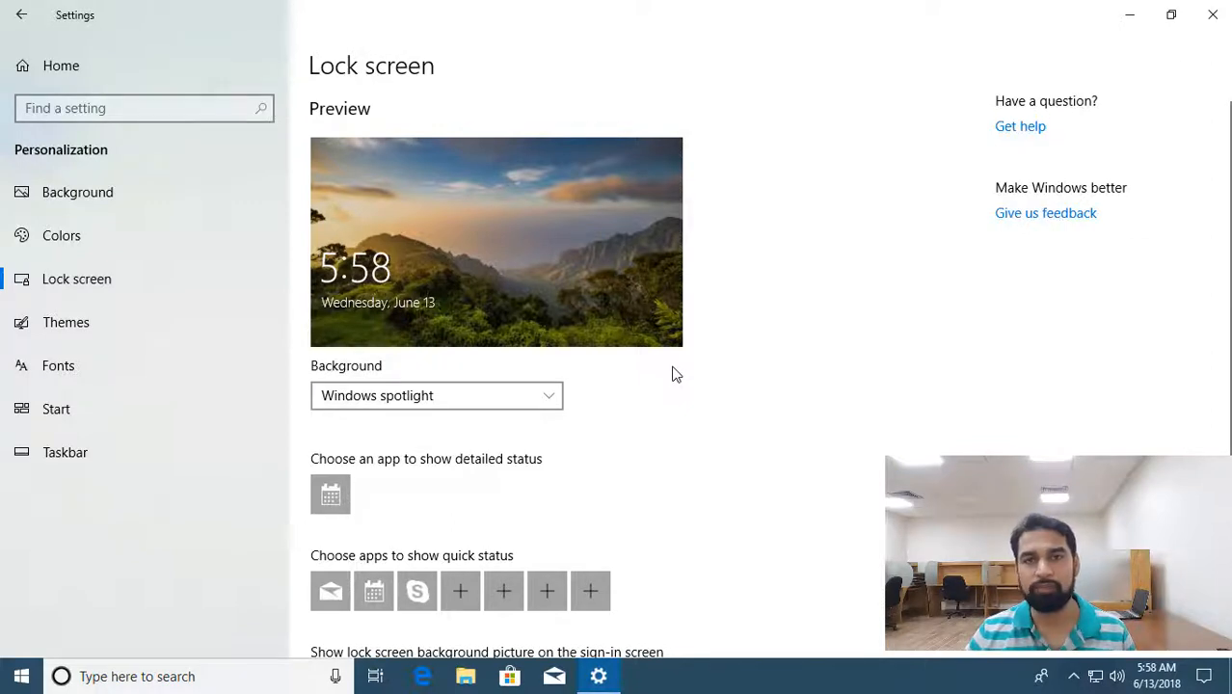
{"action": "left_click", "coordinate": [547, 400]}
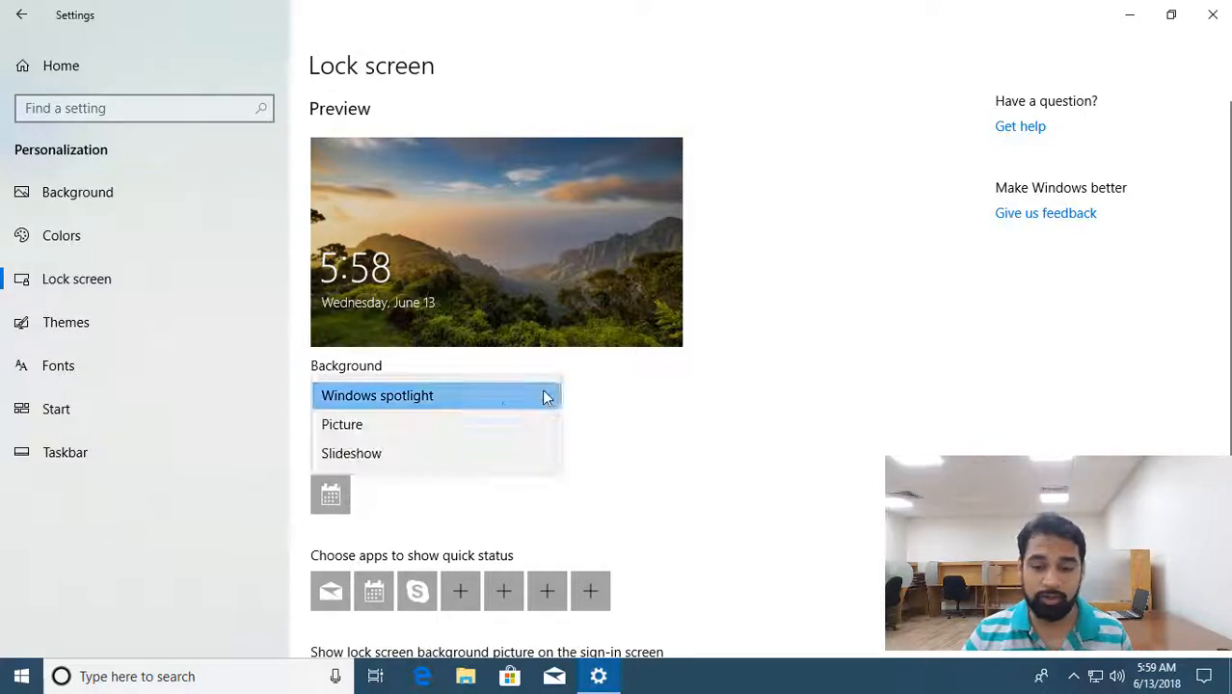
{"action": "left_click", "coordinate": [405, 426]}
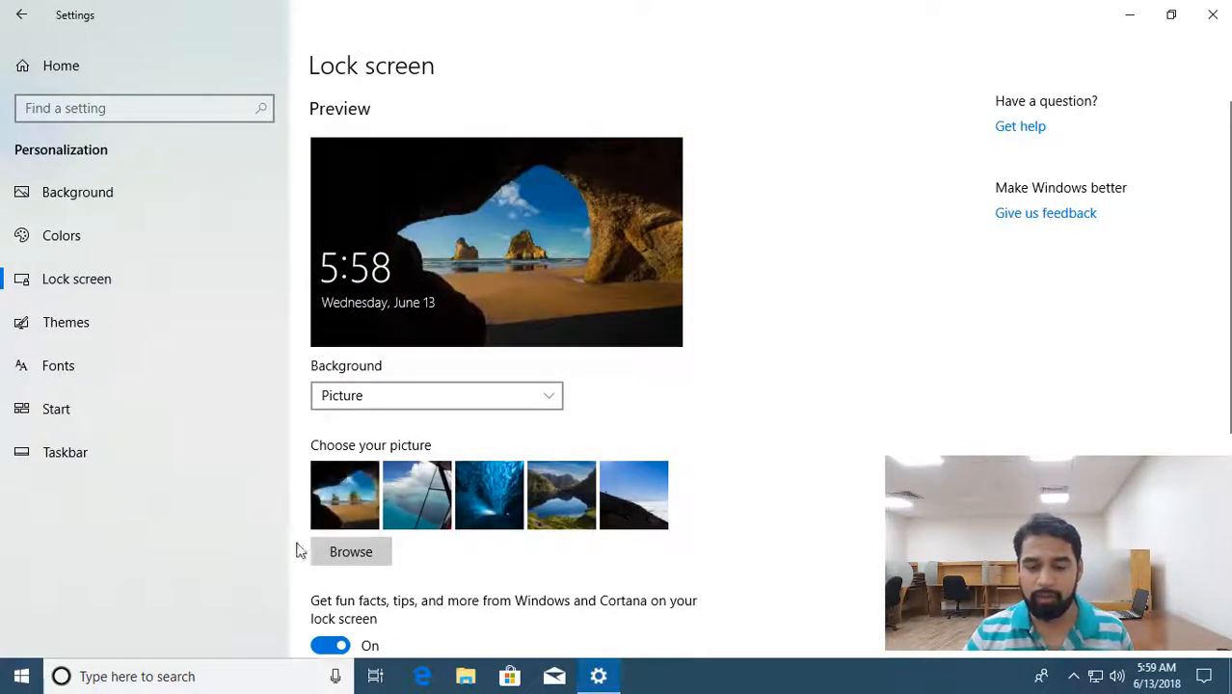
{"action": "left_click", "coordinate": [509, 405]}
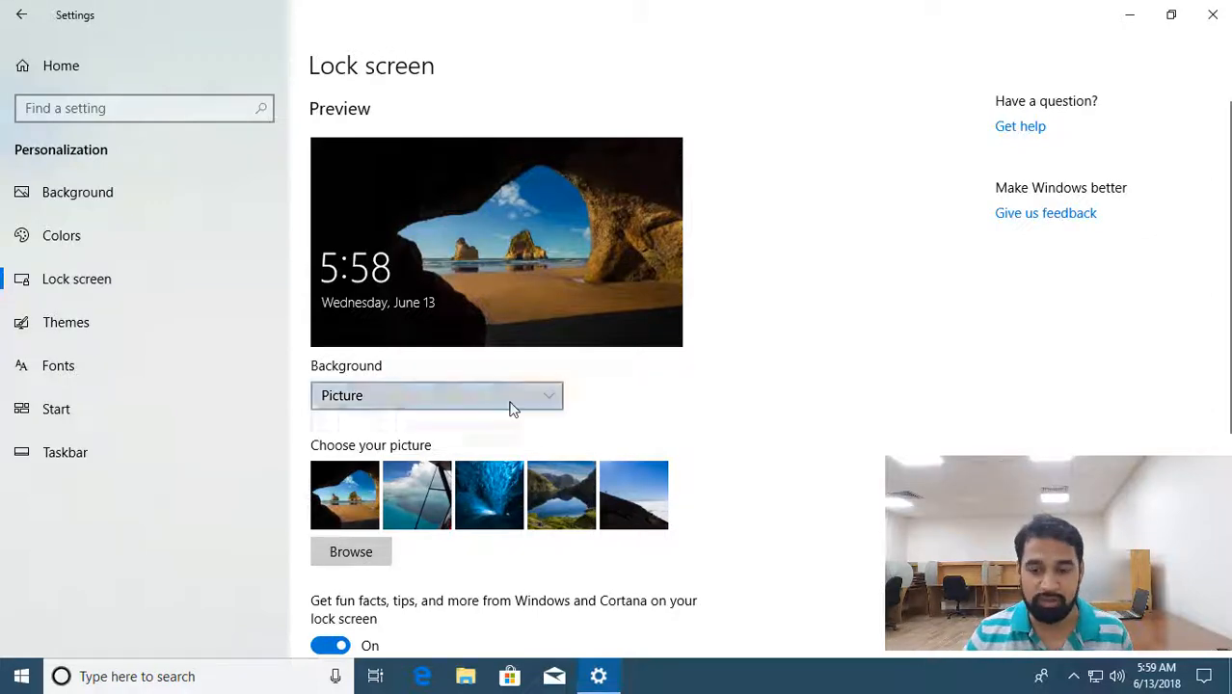
{"action": "left_click", "coordinate": [433, 426]}
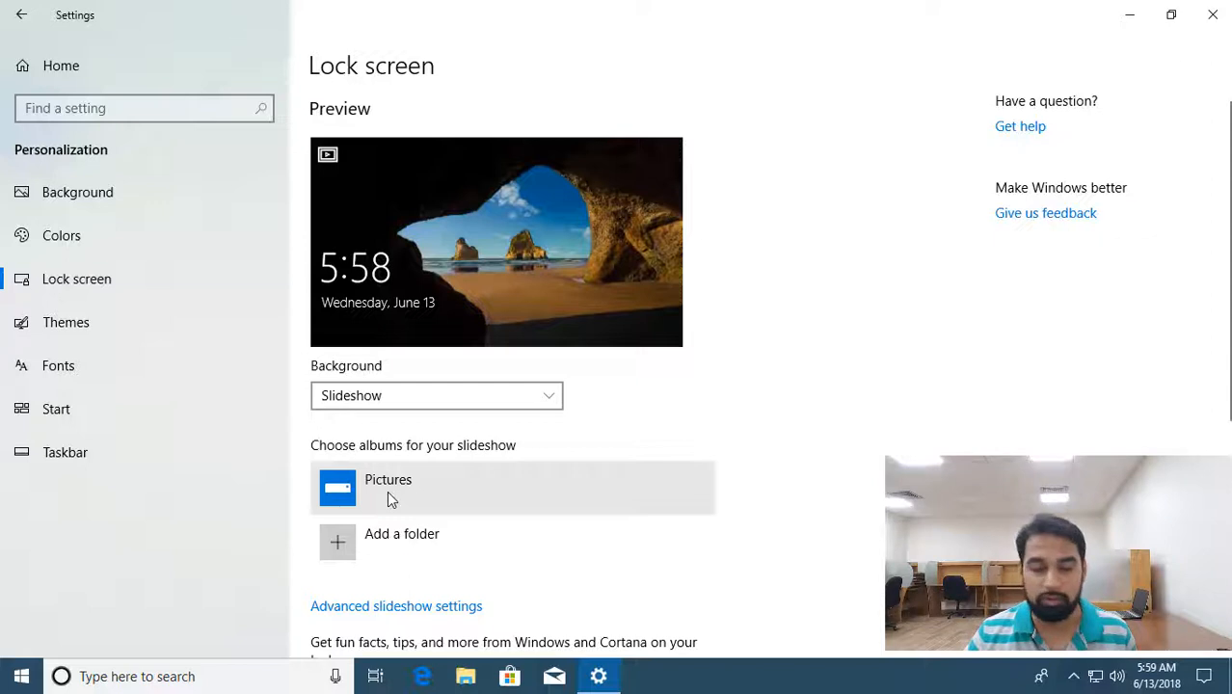
{"action": "left_click", "coordinate": [458, 403]}
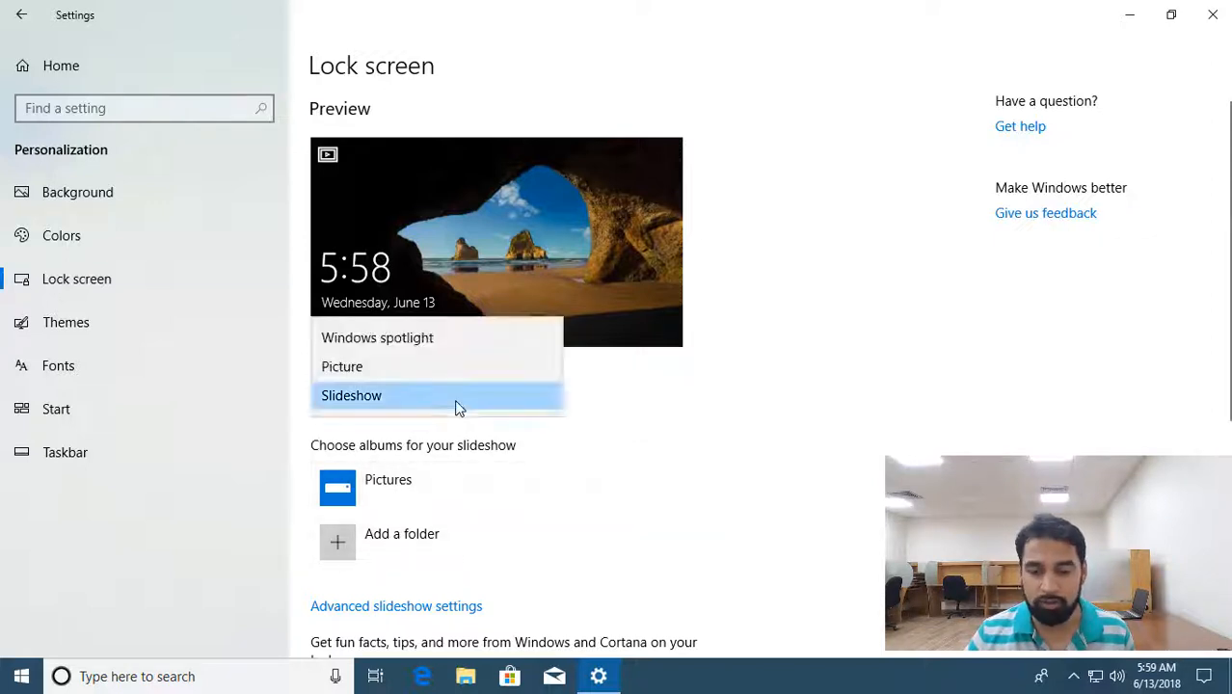
{"action": "left_click", "coordinate": [405, 339]}
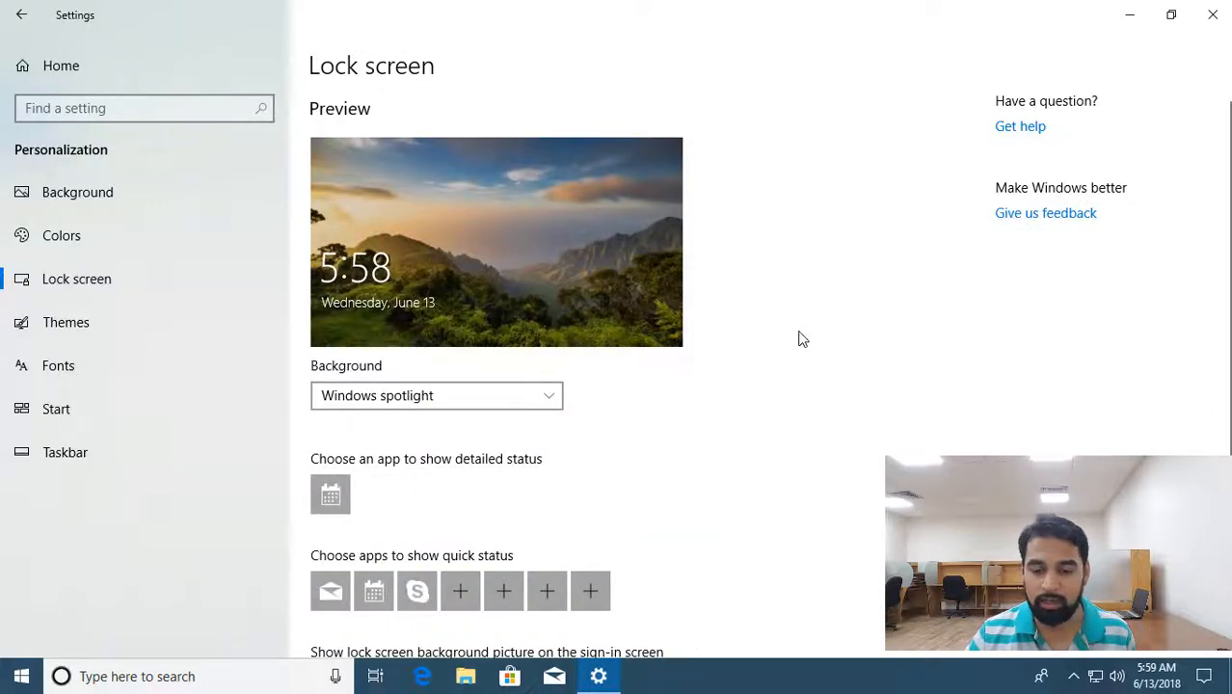
- View the apps that can show quick status on the lock screen without choosing one
{"action": "scroll", "coordinate": [799, 339], "scroll_direction": "down", "scroll_amount": 3}
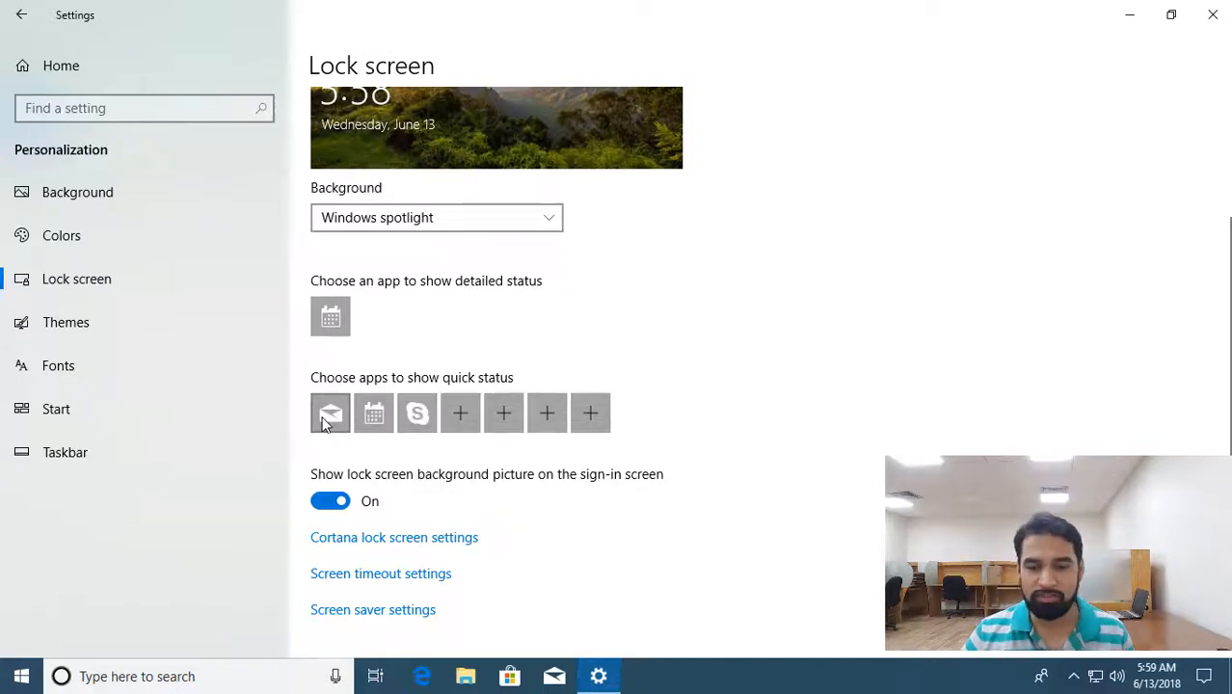
{"action": "left_click", "coordinate": [460, 421]}
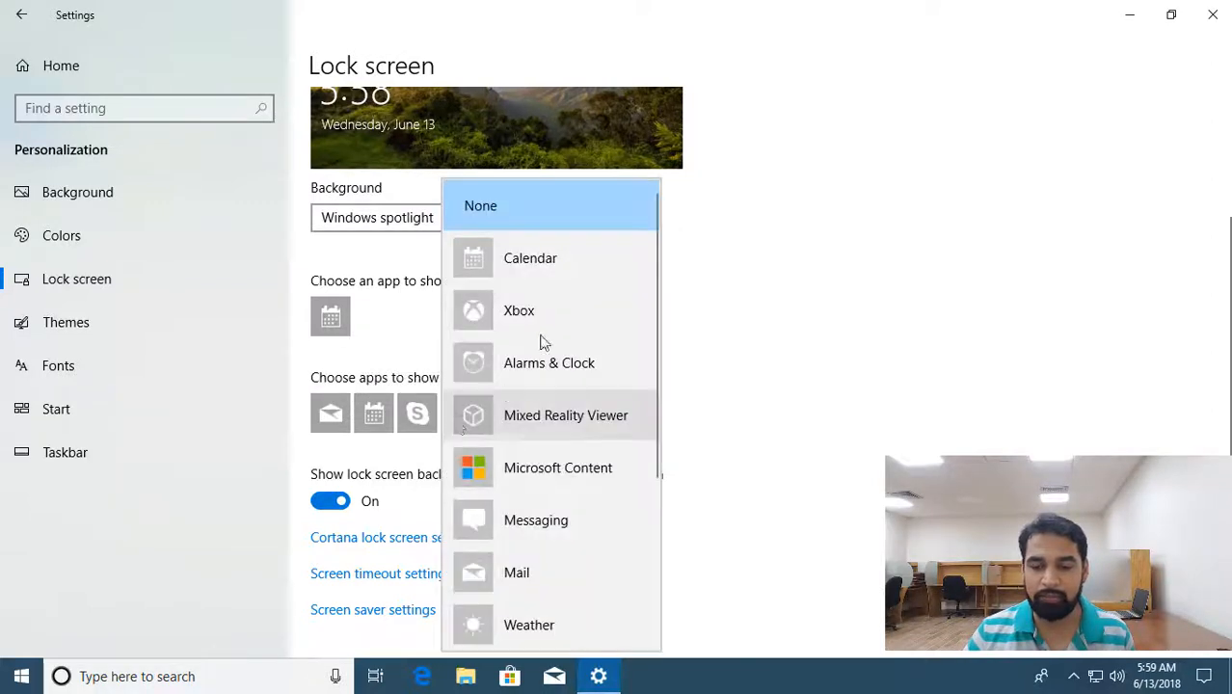
{"action": "scroll", "coordinate": [552, 294], "scroll_direction": "down", "scroll_amount": 3}
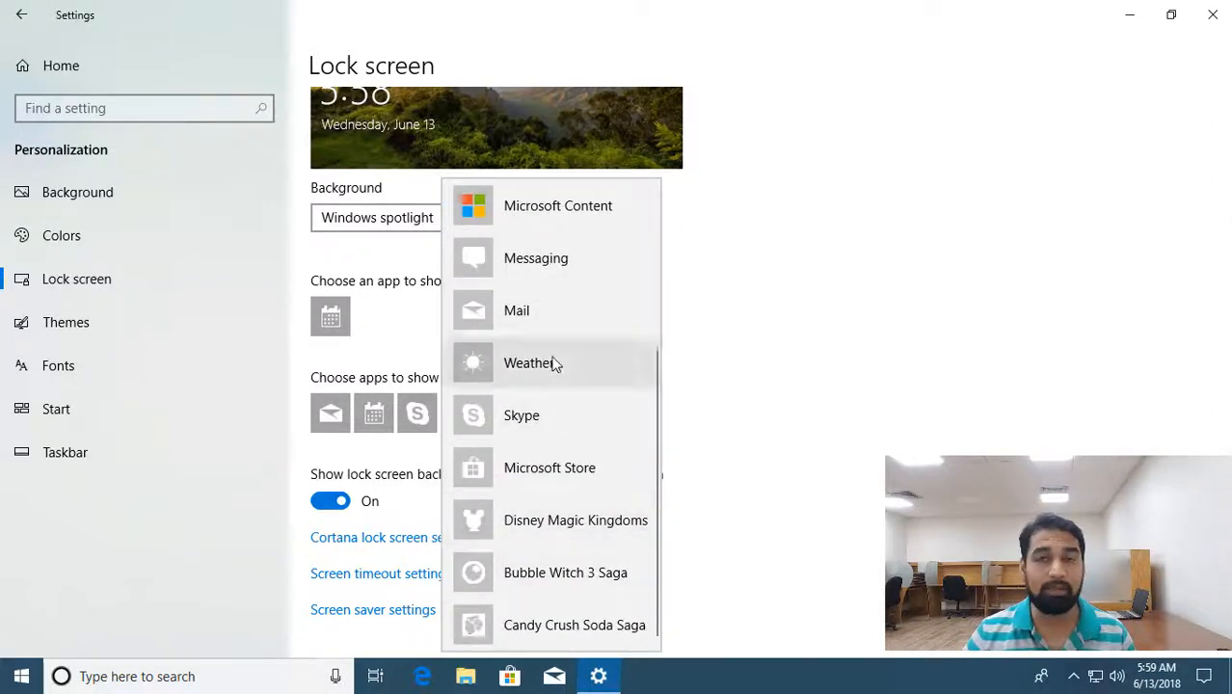
{"action": "left_click", "coordinate": [866, 335]}
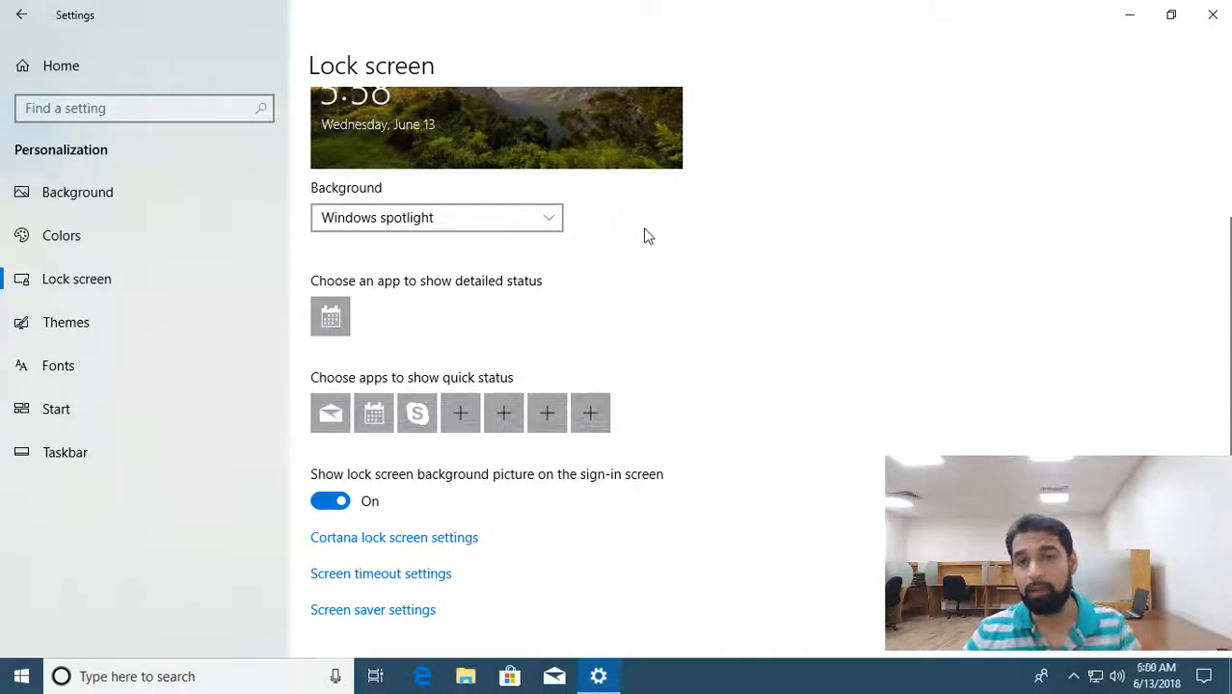
- Turn the sign-in screen's background picture off and back on, view the screen timeout settings, and close Settings
{"action": "left_click", "coordinate": [326, 504]}
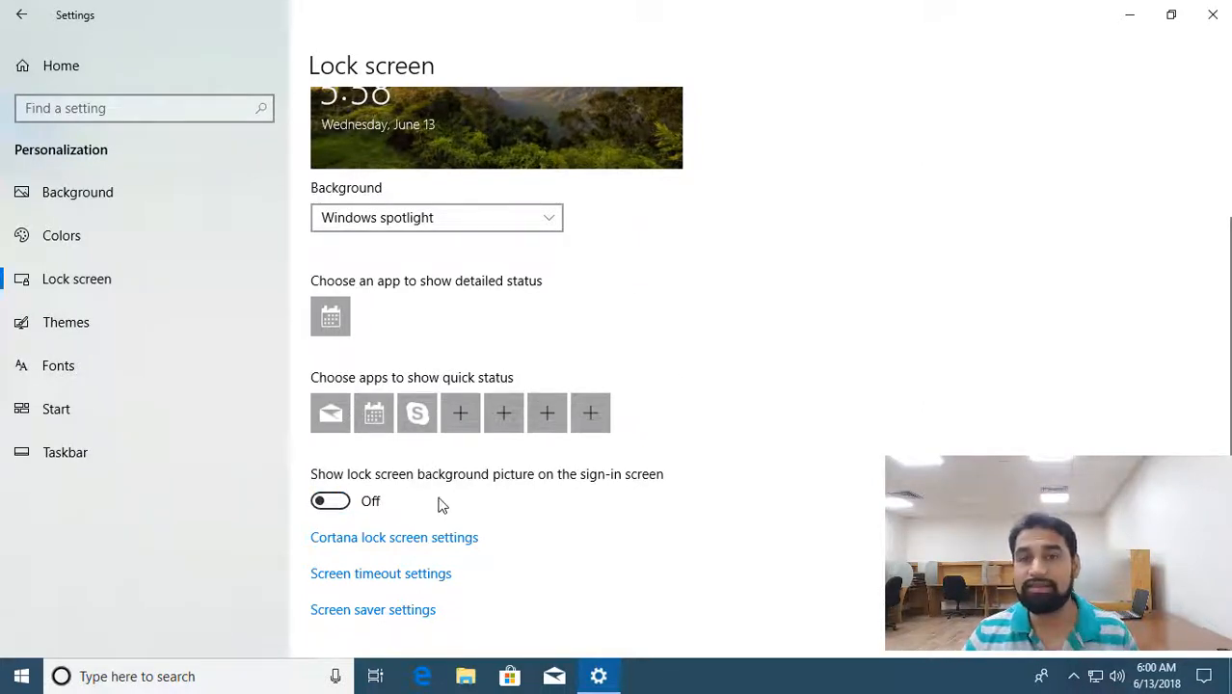
{"action": "left_click", "coordinate": [333, 502]}
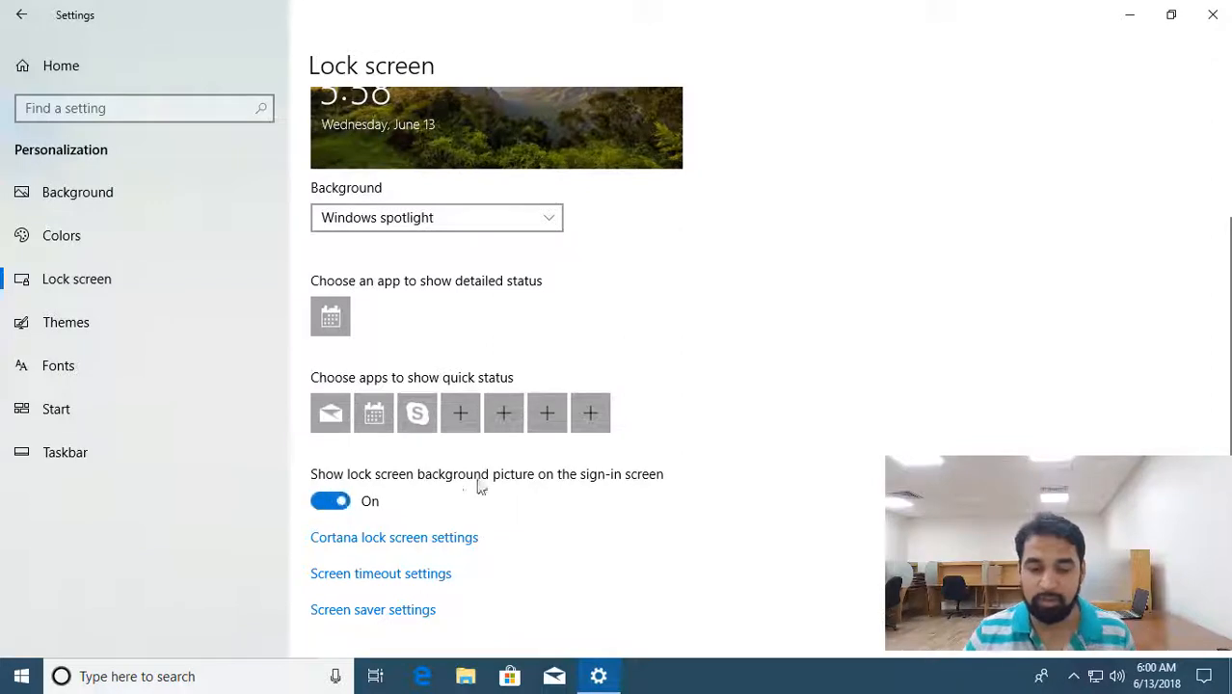
{"action": "left_click", "coordinate": [375, 577]}
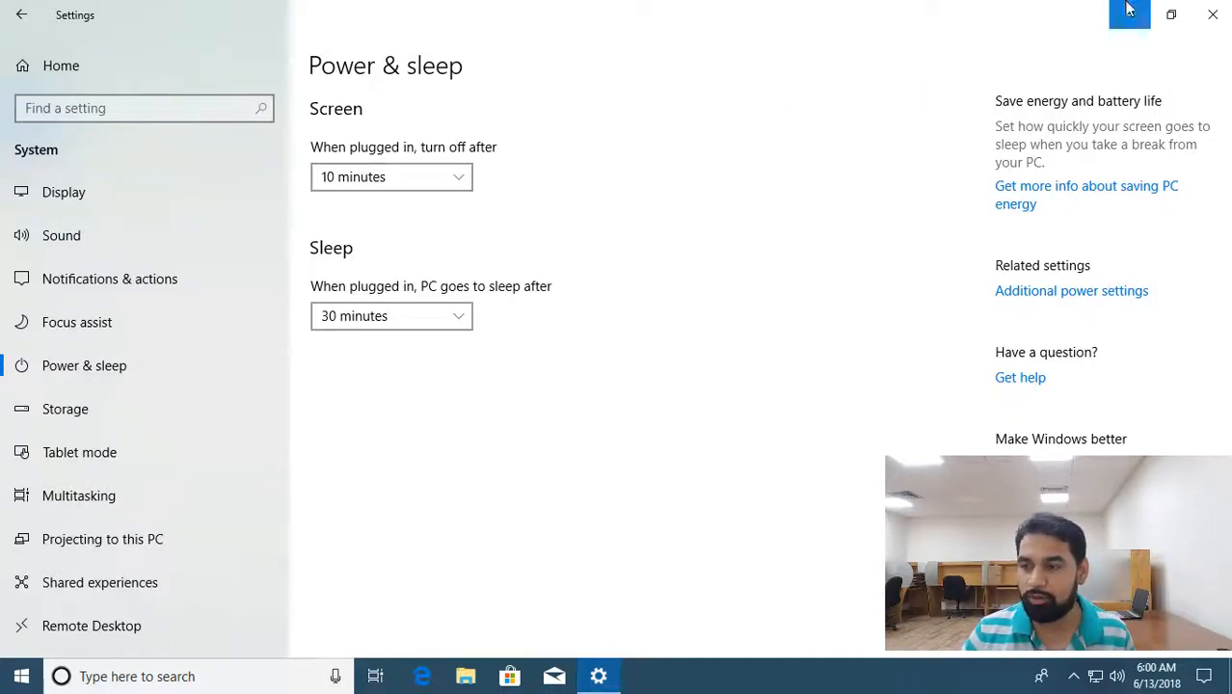
{"action": "left_click", "coordinate": [1207, 15]}
- Reopen the lock screen personalization settings and open the screen saver settings from there
{"action": "key", "text": "super"}
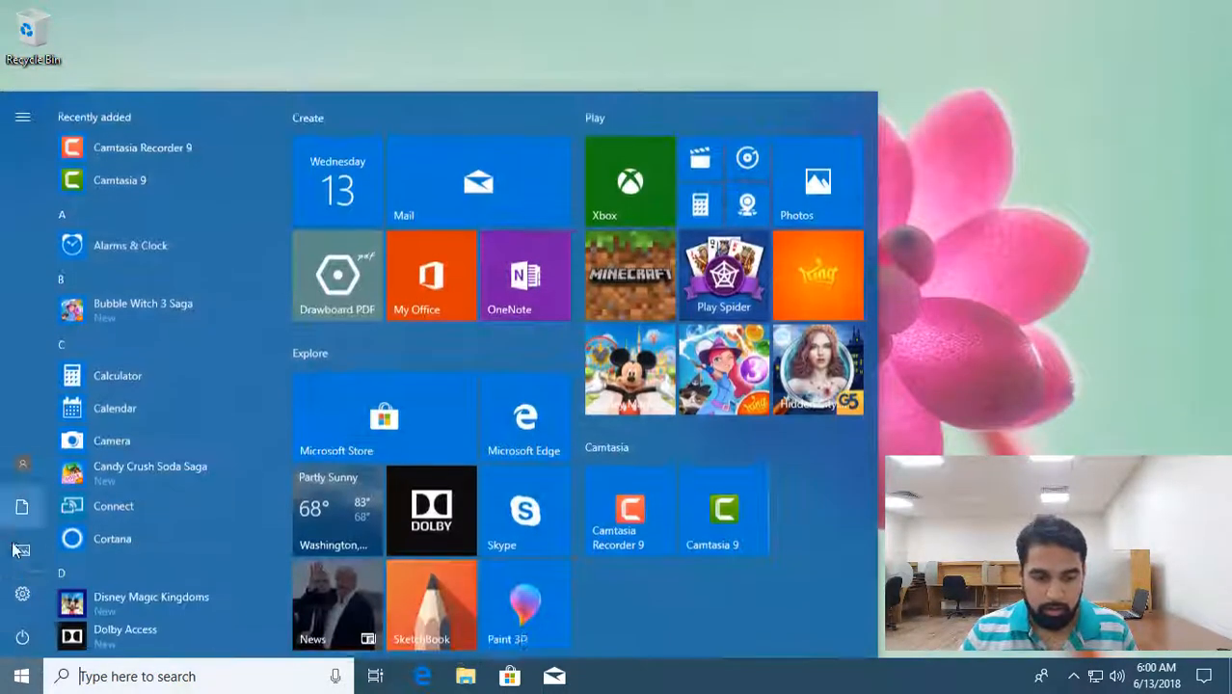
{"action": "left_click", "coordinate": [19, 592]}
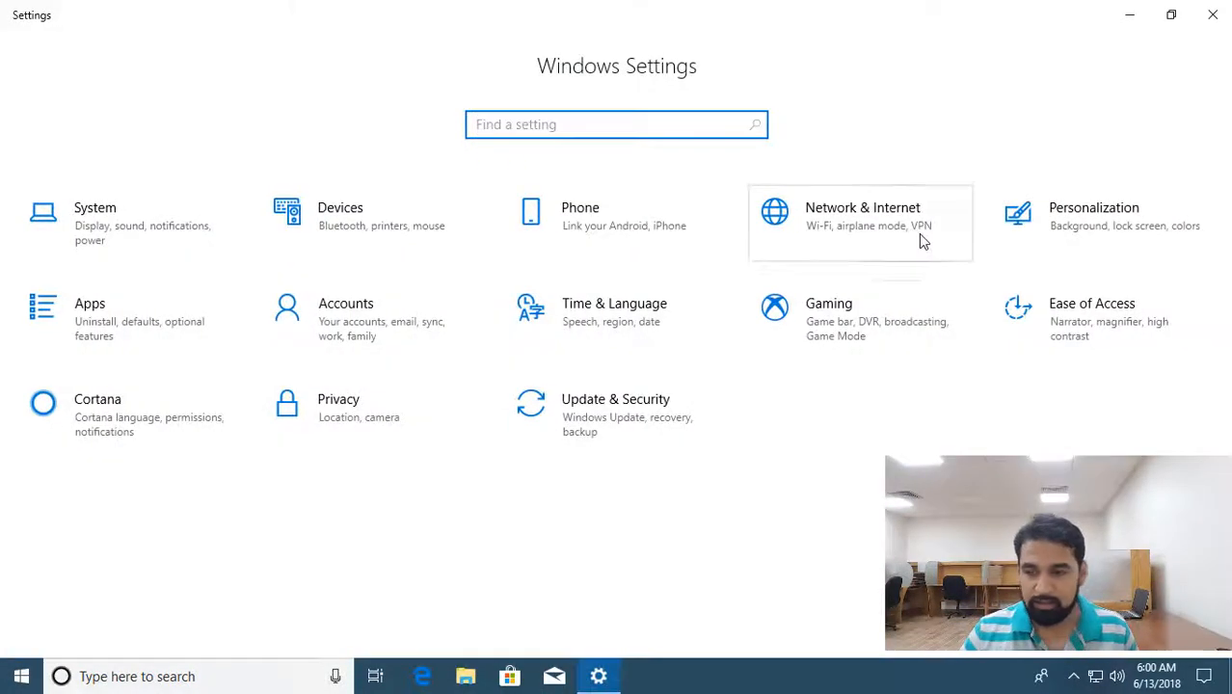
{"action": "left_click", "coordinate": [1079, 220]}
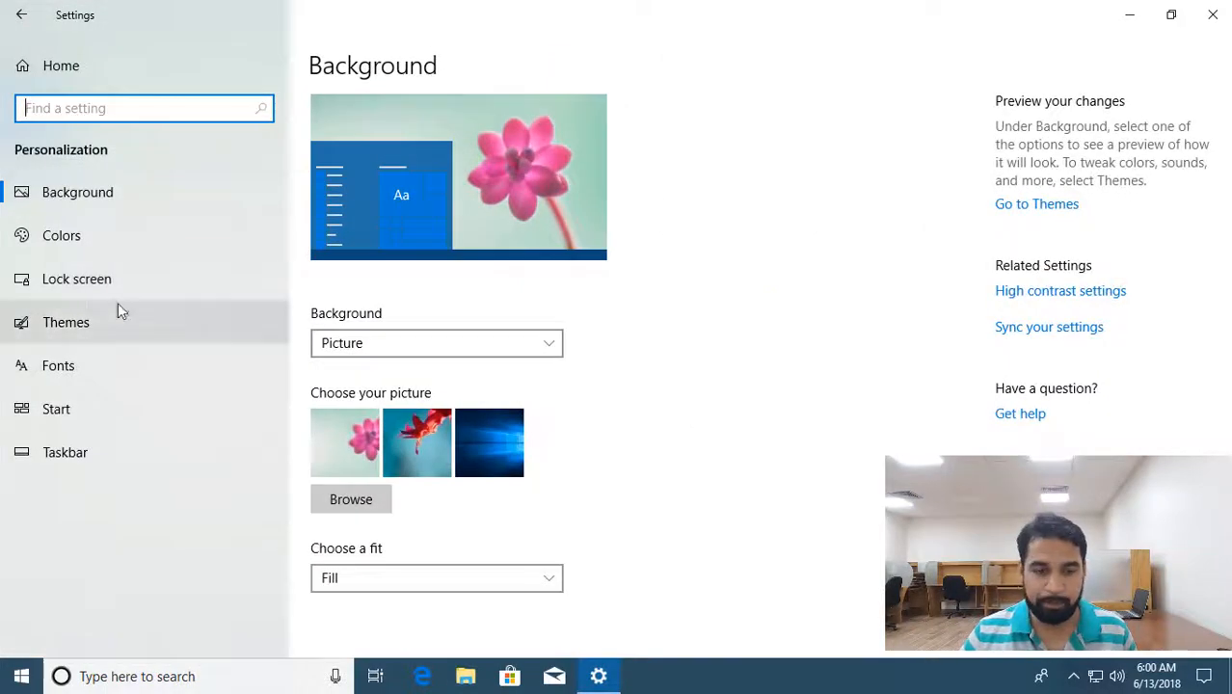
{"action": "left_click", "coordinate": [82, 294]}
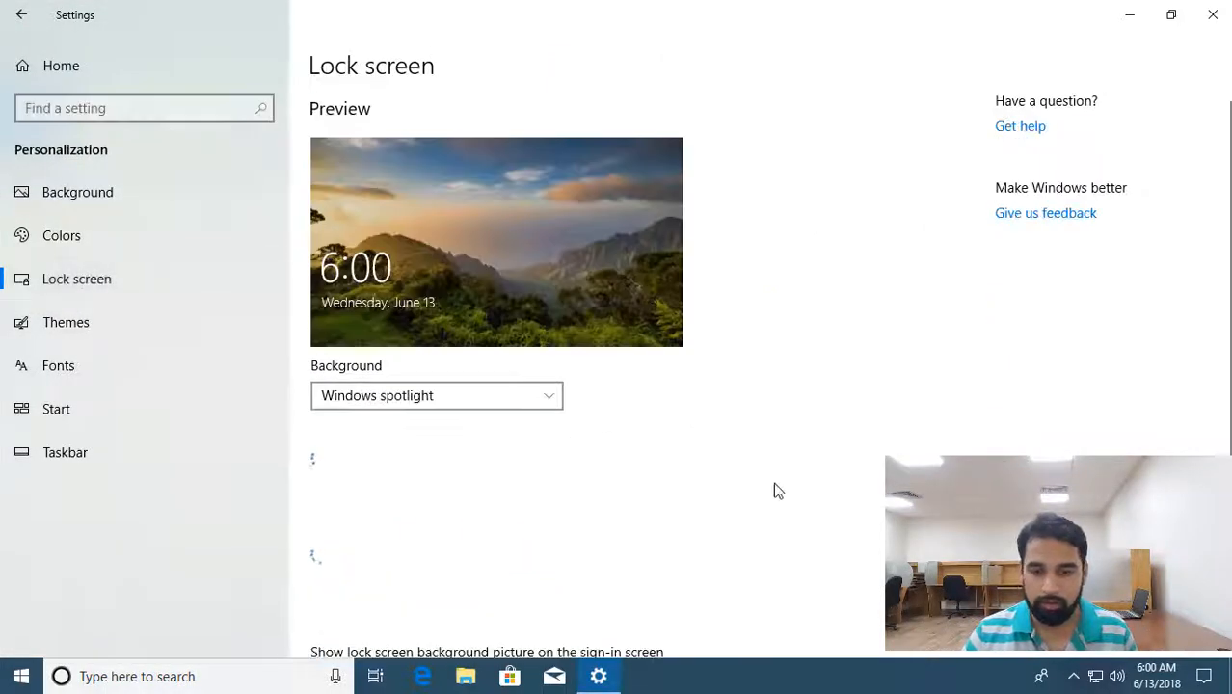
{"action": "scroll", "coordinate": [774, 490], "scroll_direction": "down", "scroll_amount": 3}
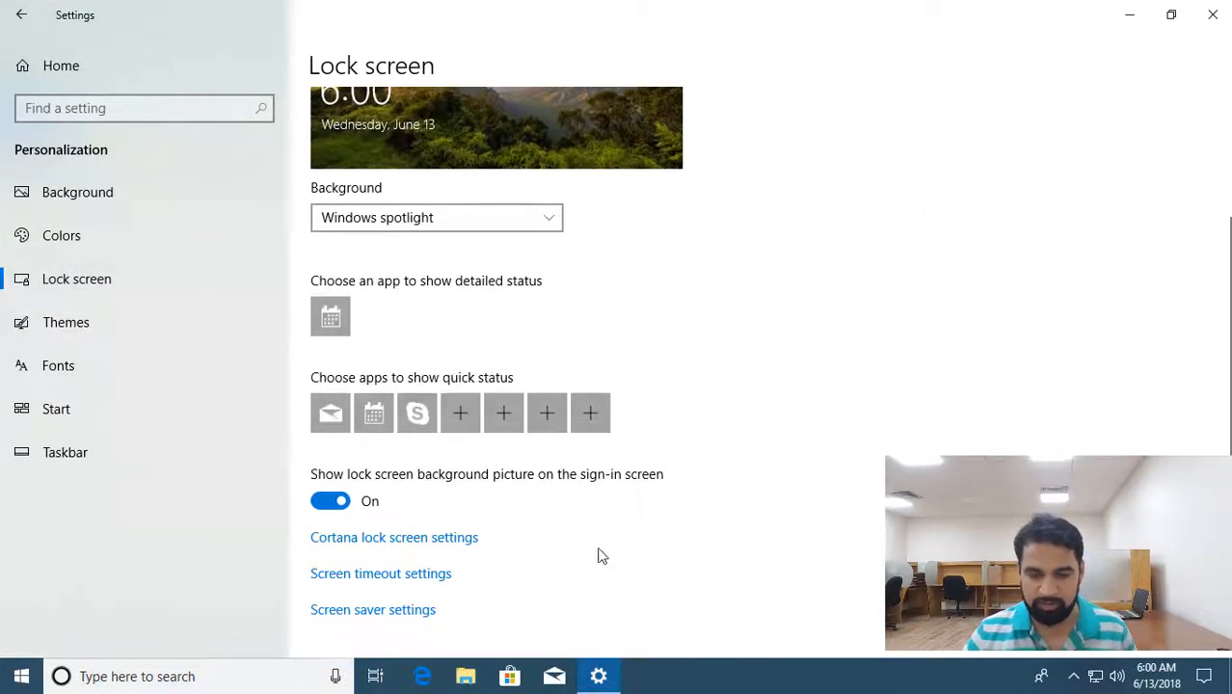
{"action": "left_click", "coordinate": [399, 610]}
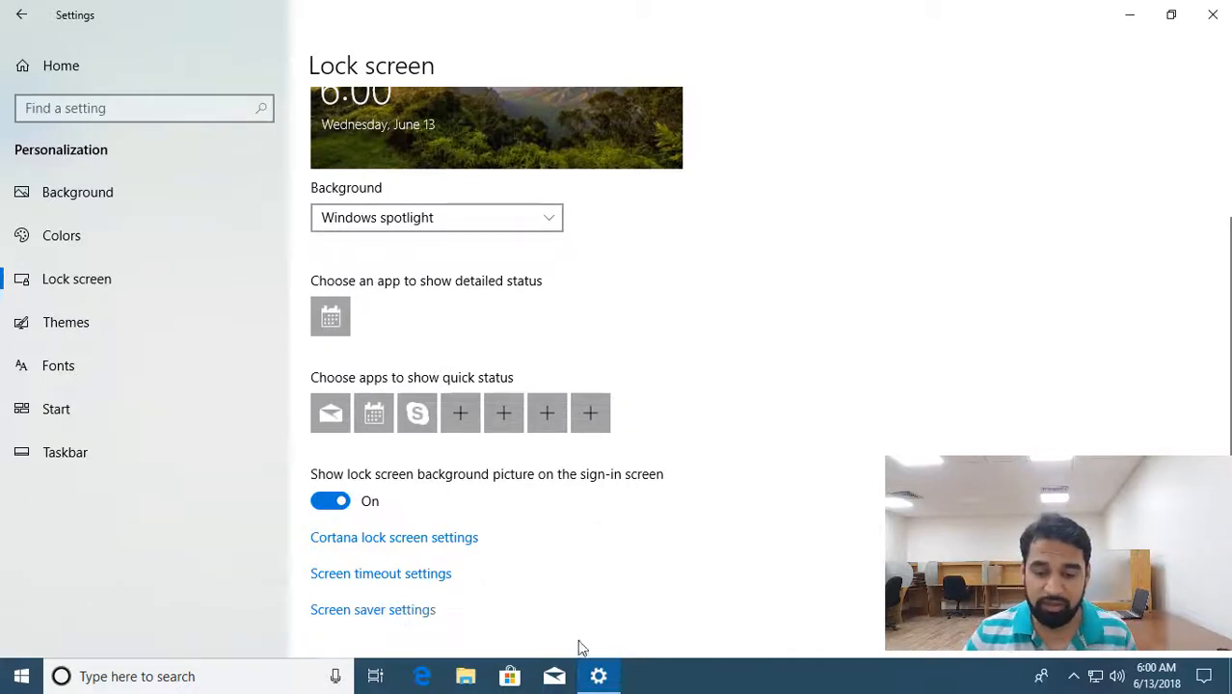
- Select the 3D Text screen saver and set its wait time to 5 minutes
{"action": "left_click", "coordinate": [248, 371]}
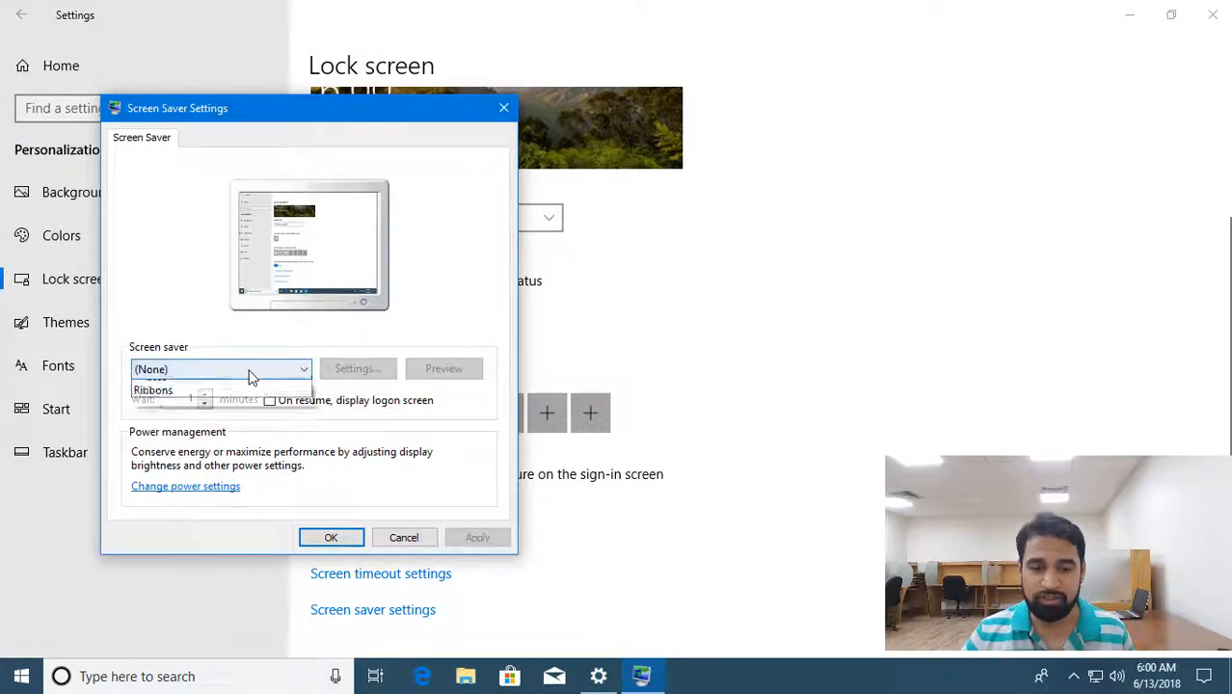
{"action": "left_click", "coordinate": [171, 401]}
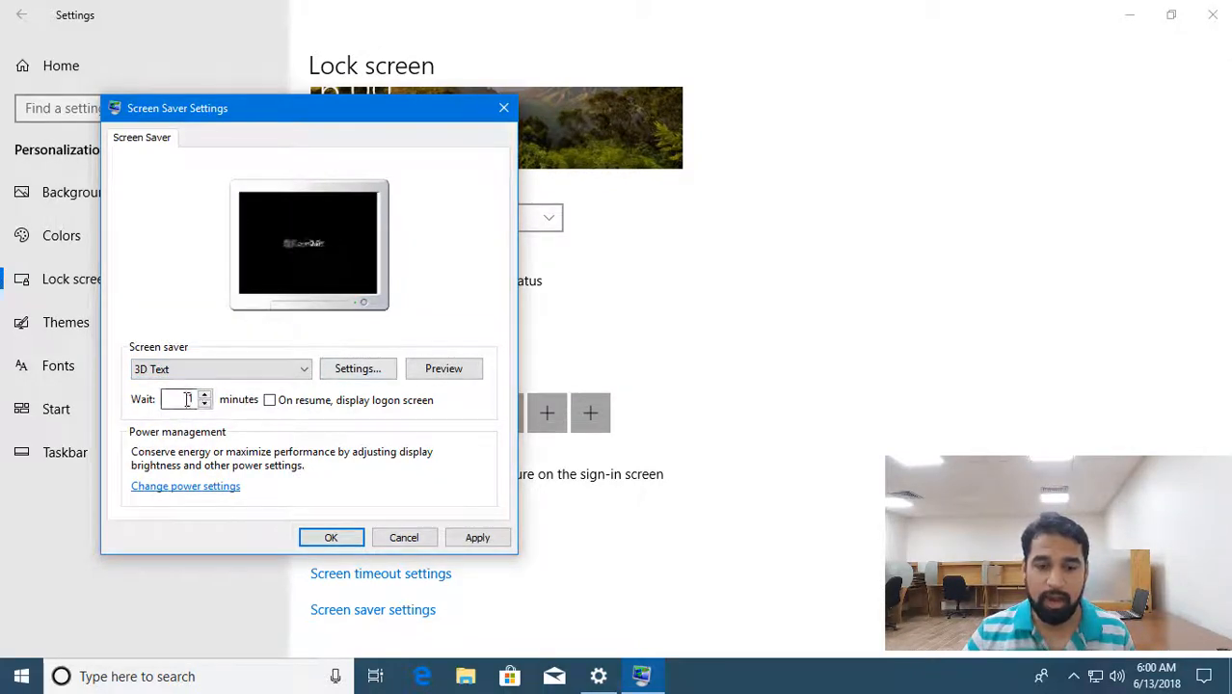
{"action": "left_click", "coordinate": [206, 394]}
{"action": "left_click", "coordinate": [206, 394]}
{"action": "left_click", "coordinate": [206, 394]}
{"action": "left_click", "coordinate": [206, 395]}
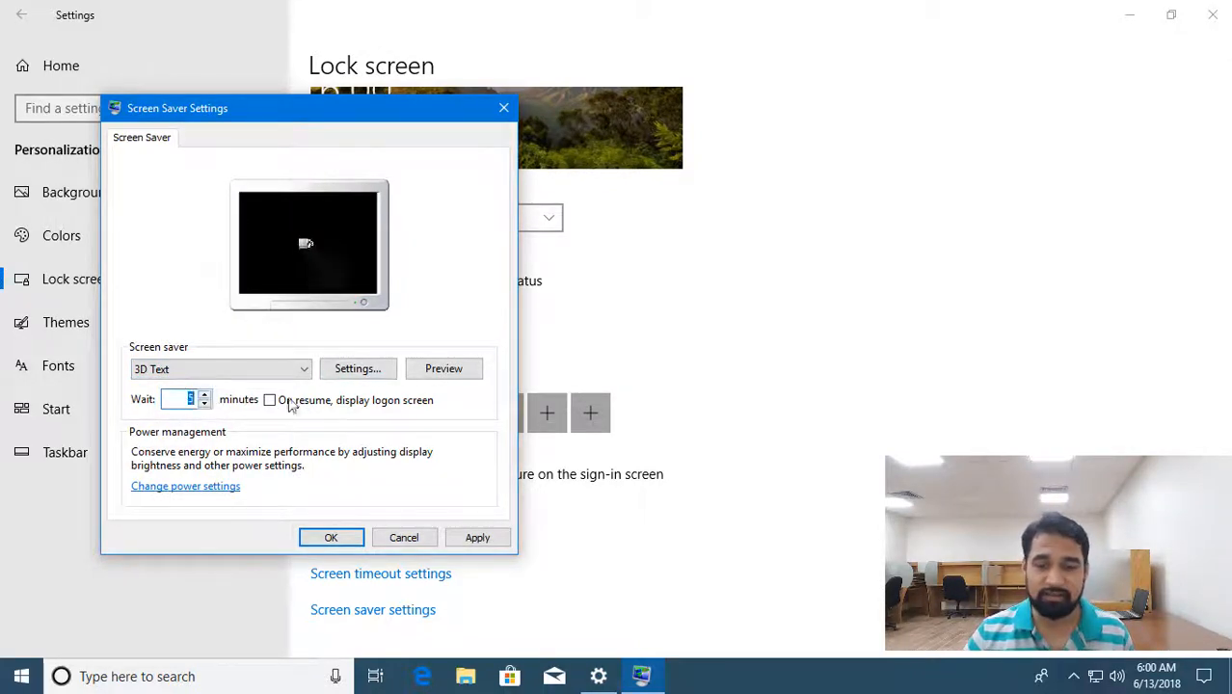
- Replace the 3D Text screen saver's custom text with wording that starts with "IT A", and preview it full screen
{"action": "left_click", "coordinate": [383, 373]}
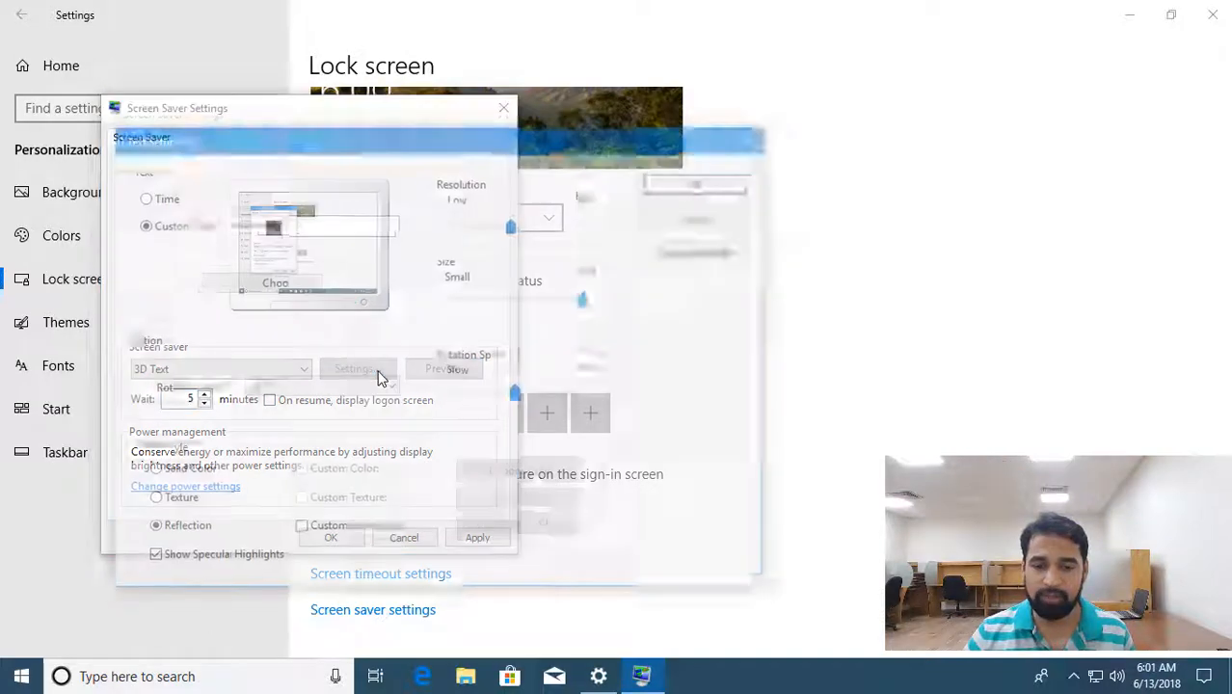
{"action": "left_click_drag", "start_coordinate": [292, 222], "coordinate": [197, 226]}
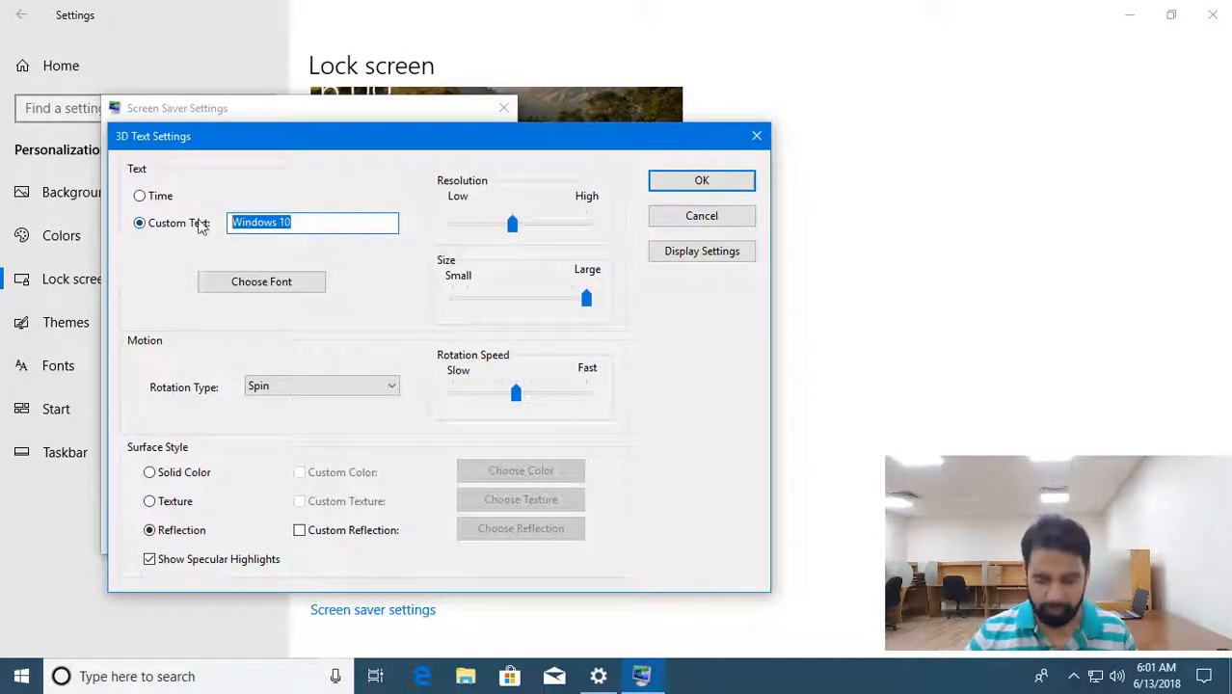
{"action": "key", "text": "BackSpace"}
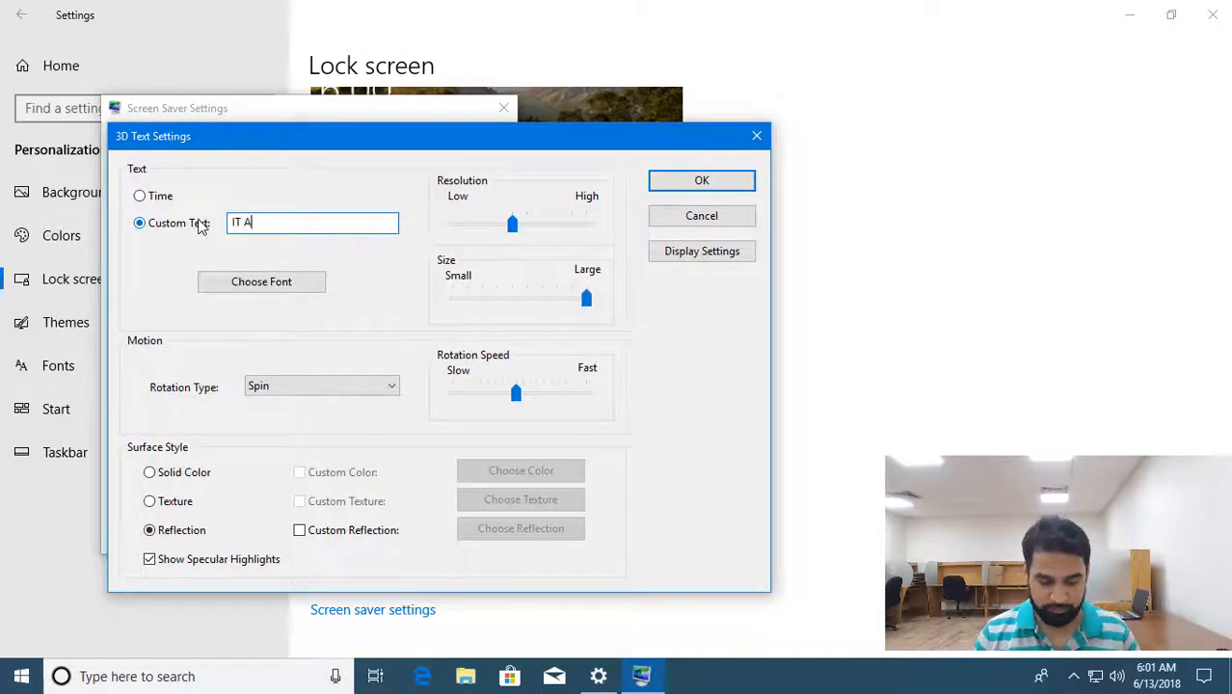
{"action": "left_click", "coordinate": [701, 182]}
{"action": "left_click", "coordinate": [441, 370]}
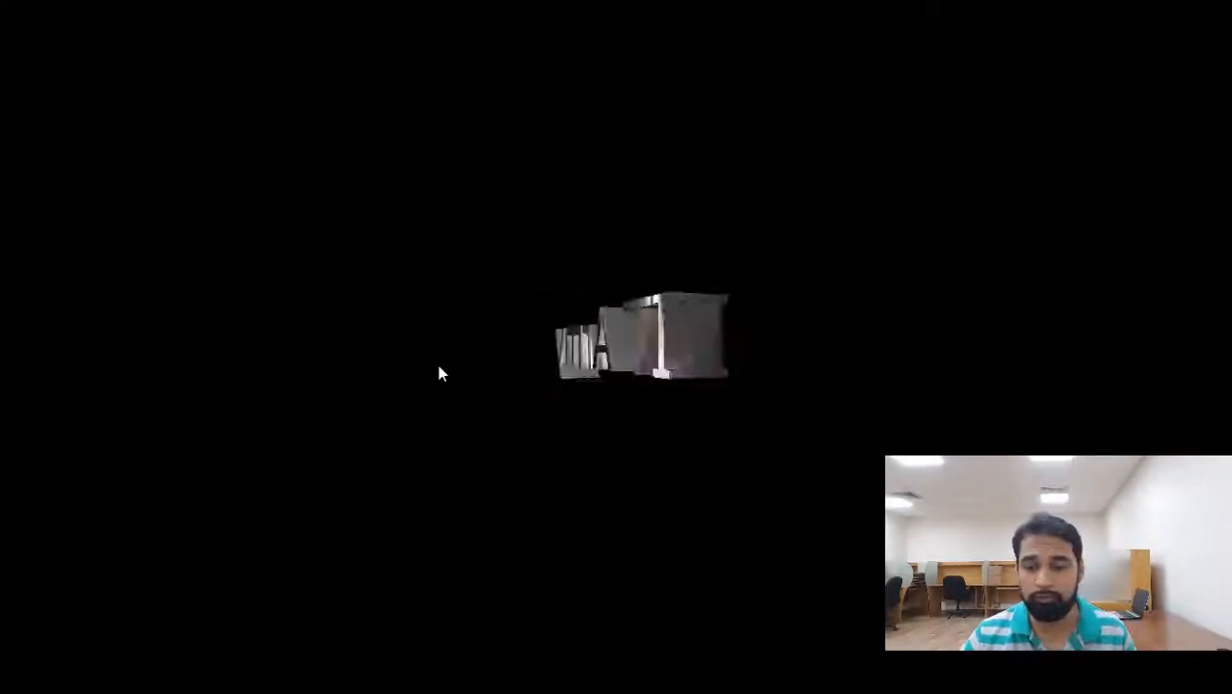
{"action": "left_click", "coordinate": [439, 367]}
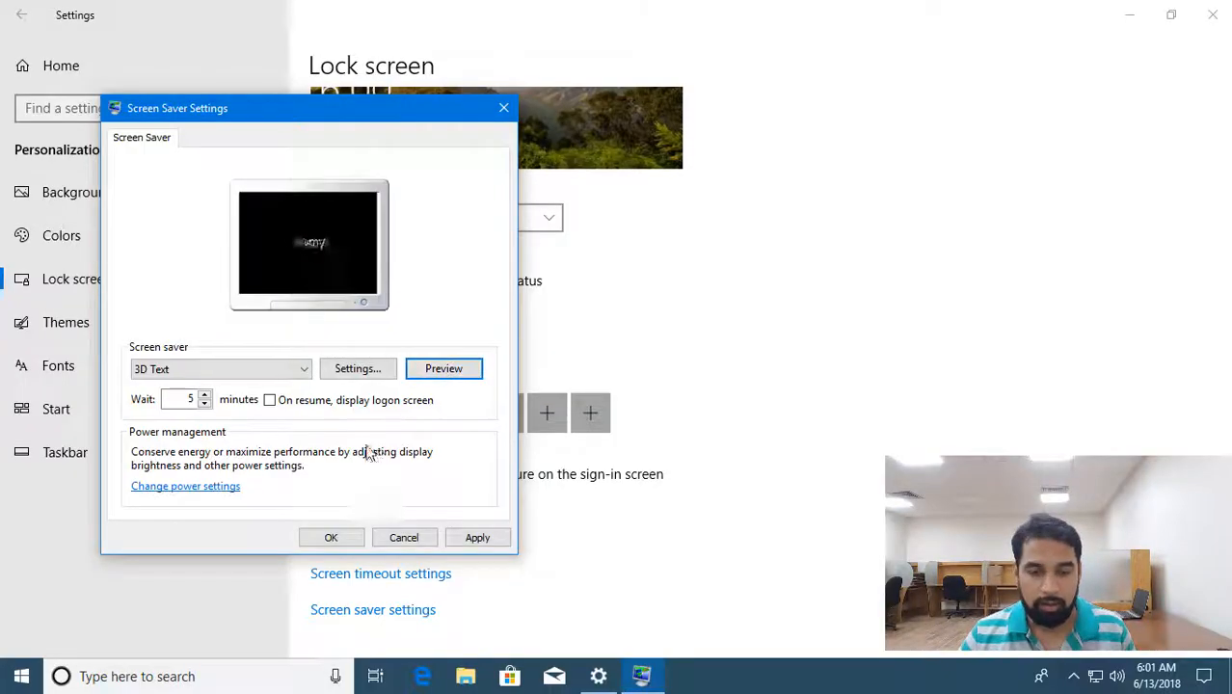
- Close the screen saver settings without saving, and open the mouse cursor properties from the Themes settings
{"action": "left_click", "coordinate": [403, 540]}
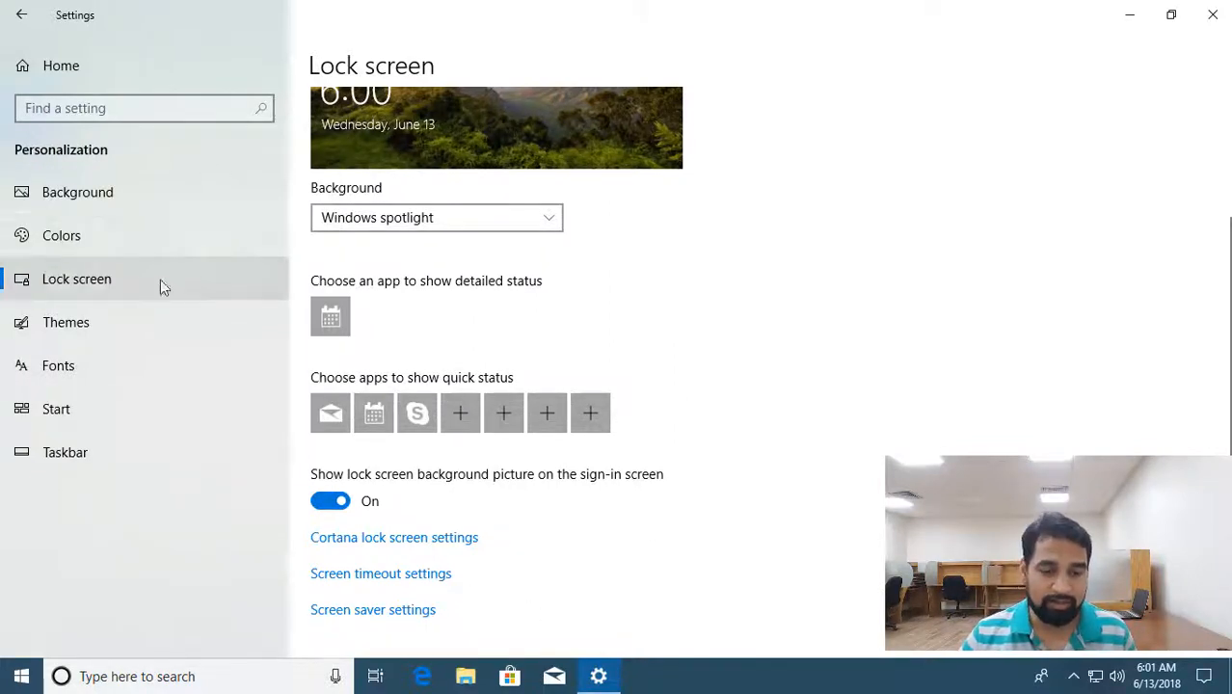
{"action": "left_click", "coordinate": [77, 331]}
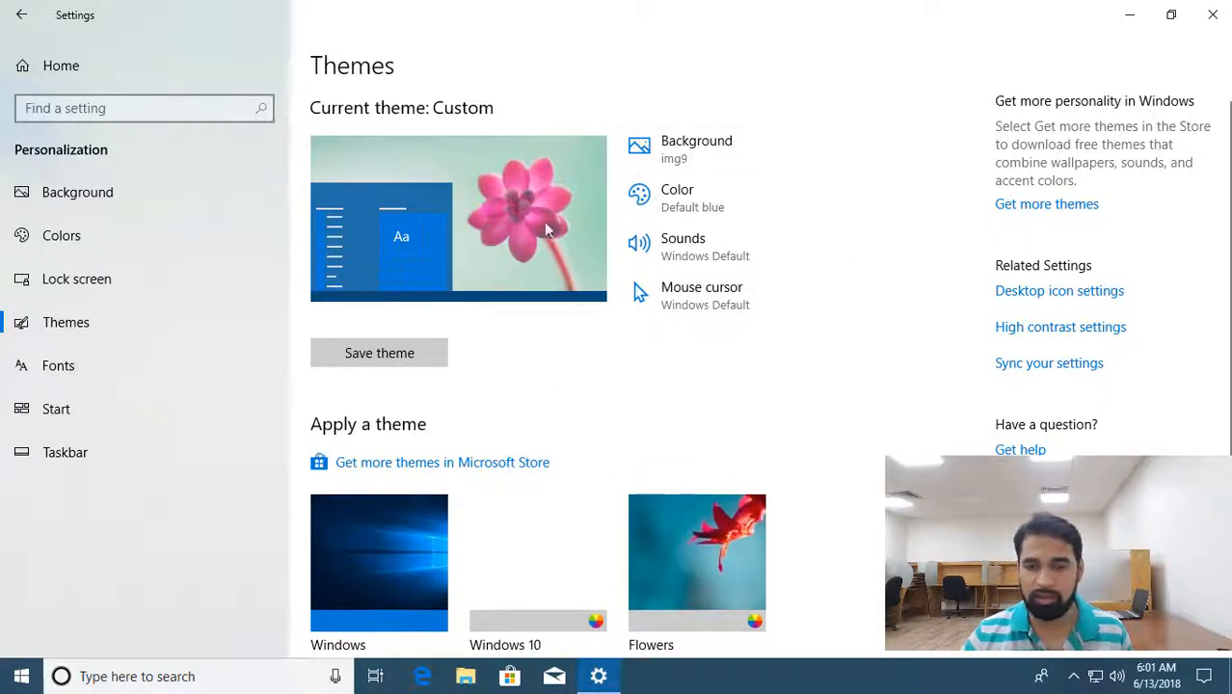
{"action": "left_click", "coordinate": [705, 305]}
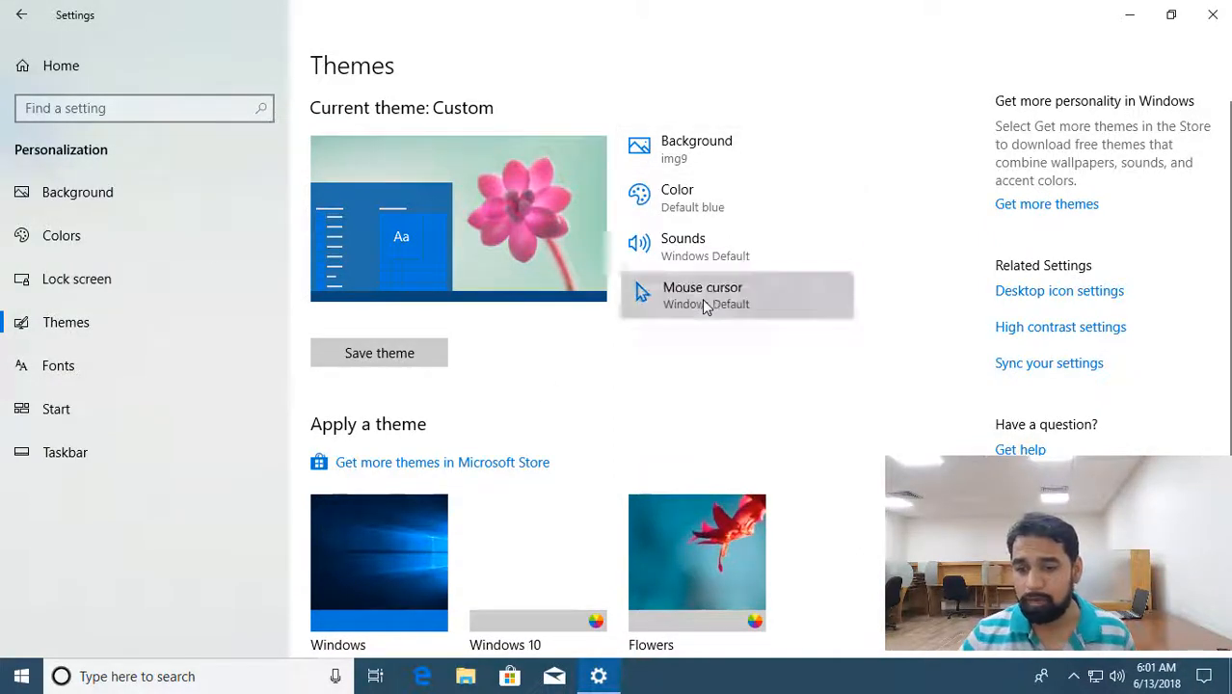
{"action": "left_click_drag", "start_coordinate": [338, 159], "coordinate": [550, 127]}
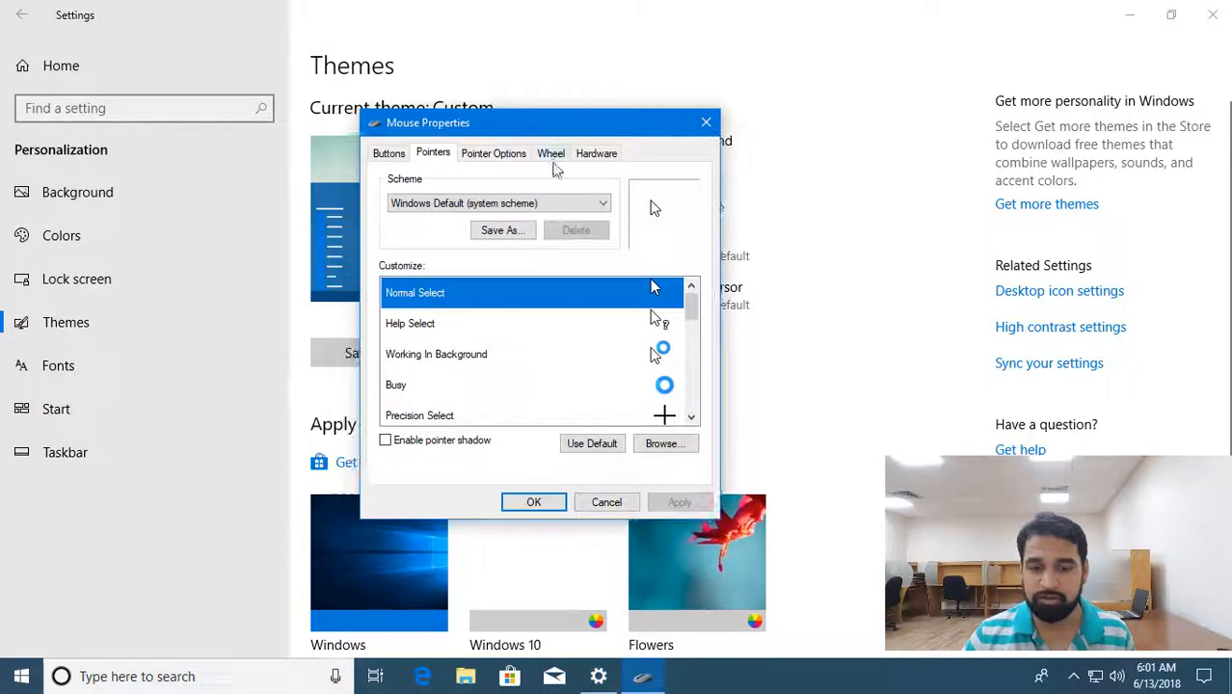
- Try the Windows Black (extra large) and Windows Default (extra large) pointer schemes, and discard the change
{"action": "left_click", "coordinate": [575, 204]}
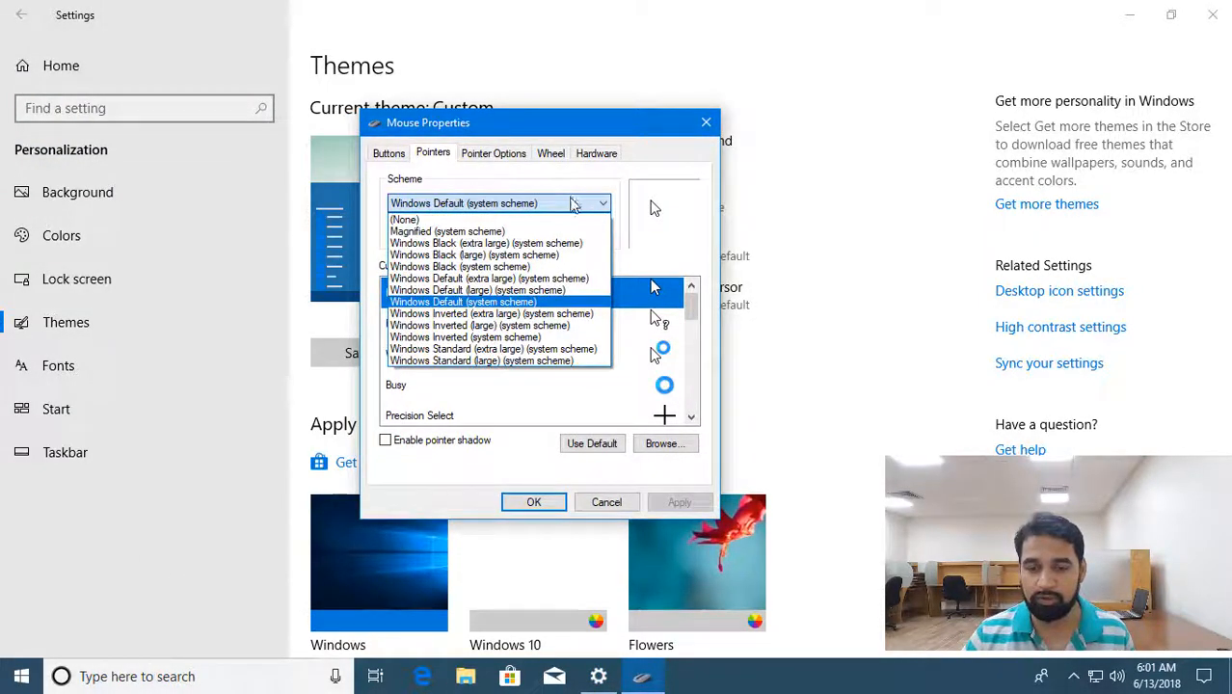
{"action": "left_click", "coordinate": [520, 243]}
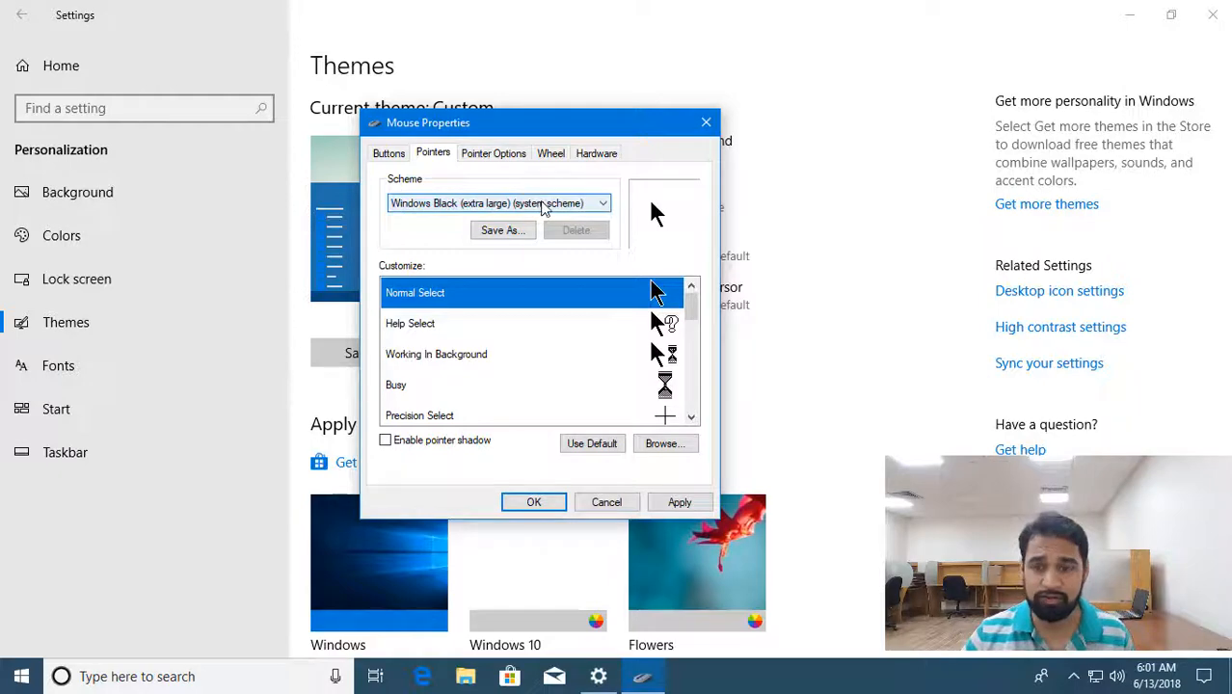
{"action": "left_click", "coordinate": [540, 203]}
{"action": "left_click", "coordinate": [502, 279]}
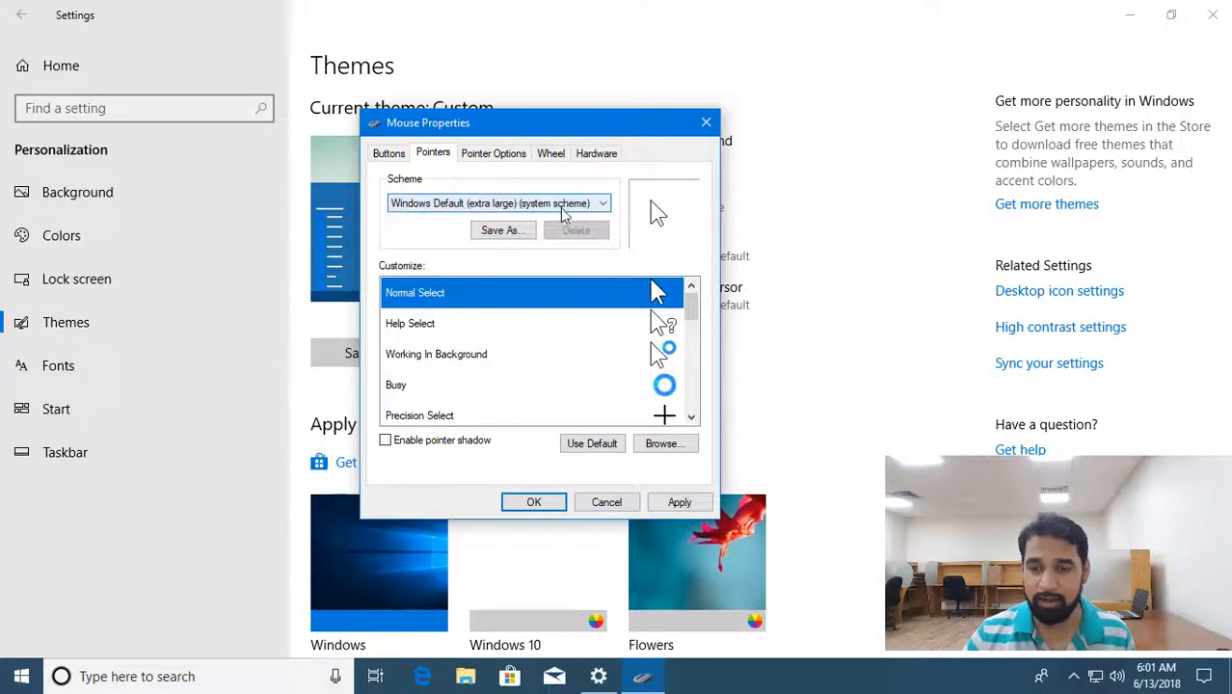
{"action": "left_click", "coordinate": [605, 502]}
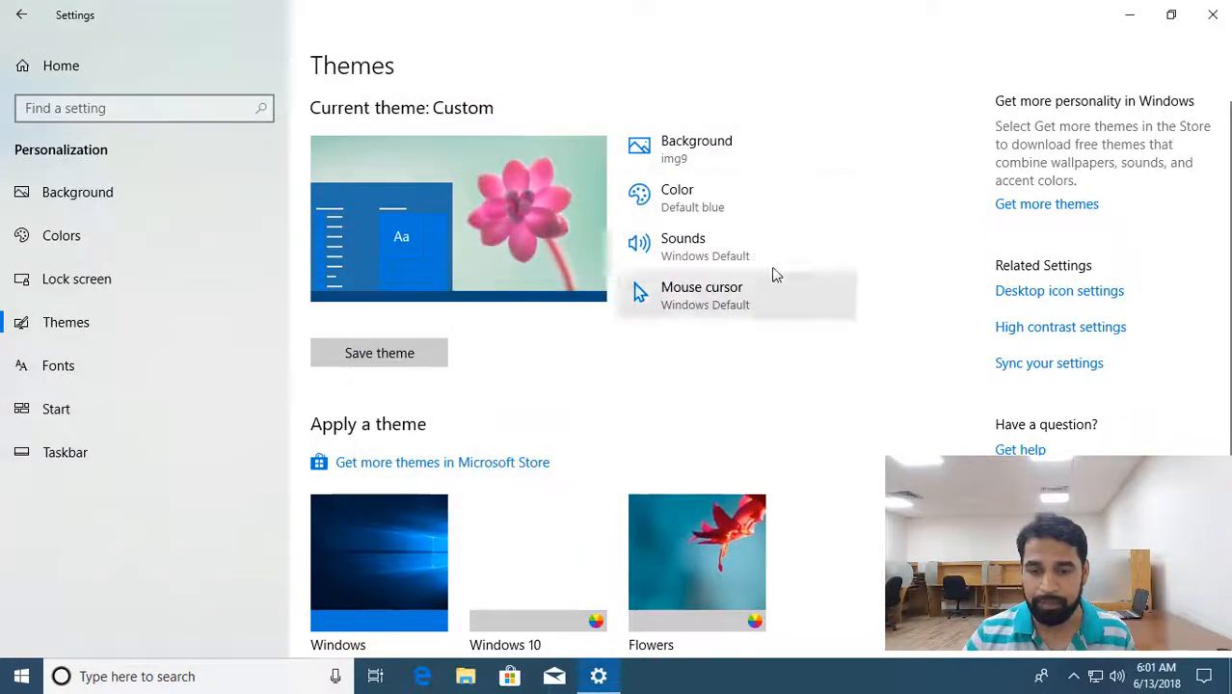
- Open the desktop icon settings from Themes and enable the Computer, User's Files, Network and Control Panel icons
{"action": "scroll", "coordinate": [646, 210], "scroll_direction": "down", "scroll_amount": 2}
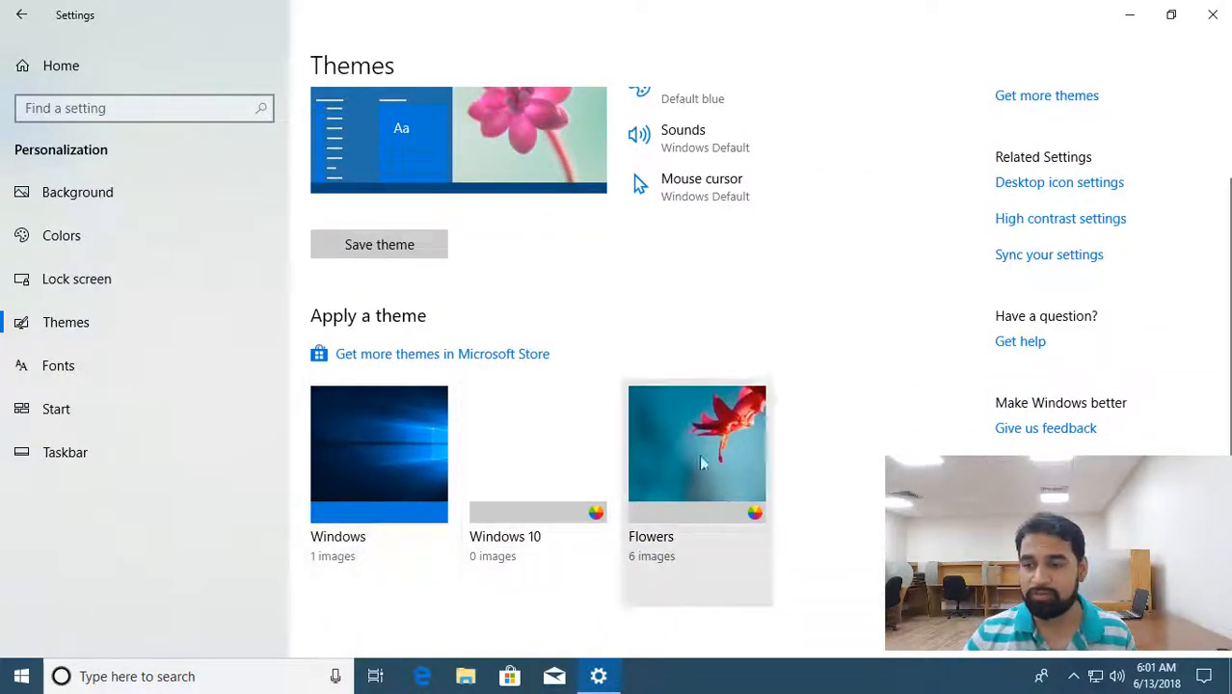
{"action": "left_click", "coordinate": [1024, 190]}
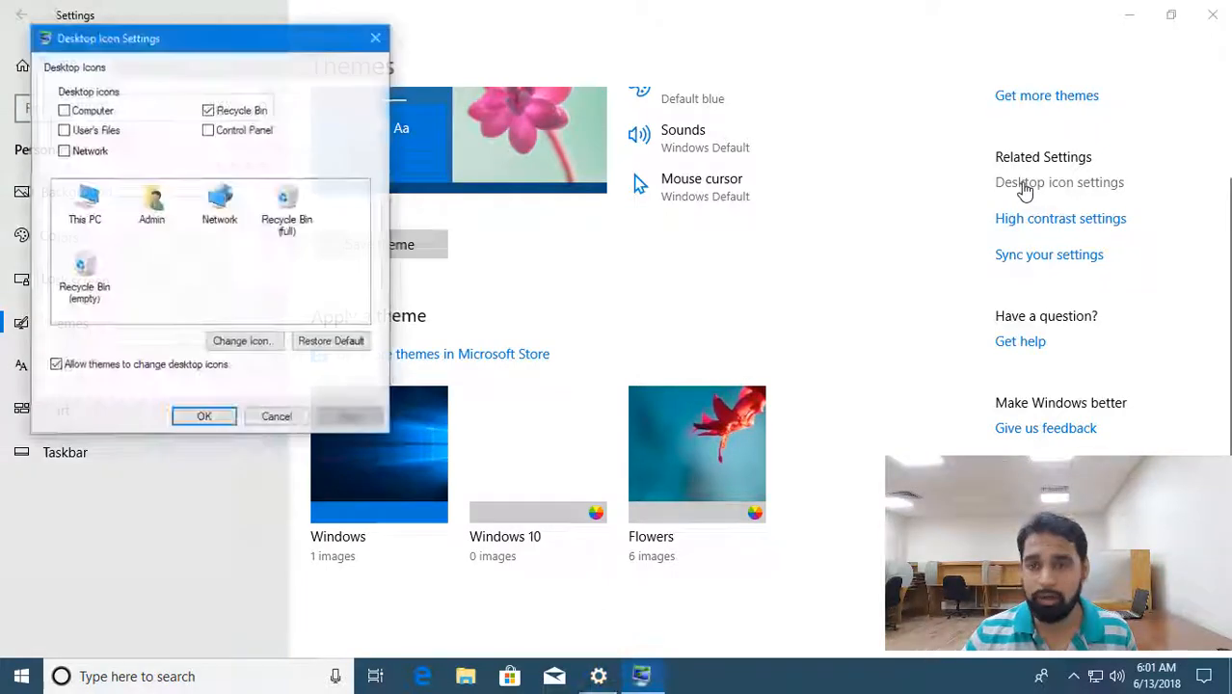
{"action": "left_click_drag", "start_coordinate": [198, 53], "coordinate": [561, 80]}
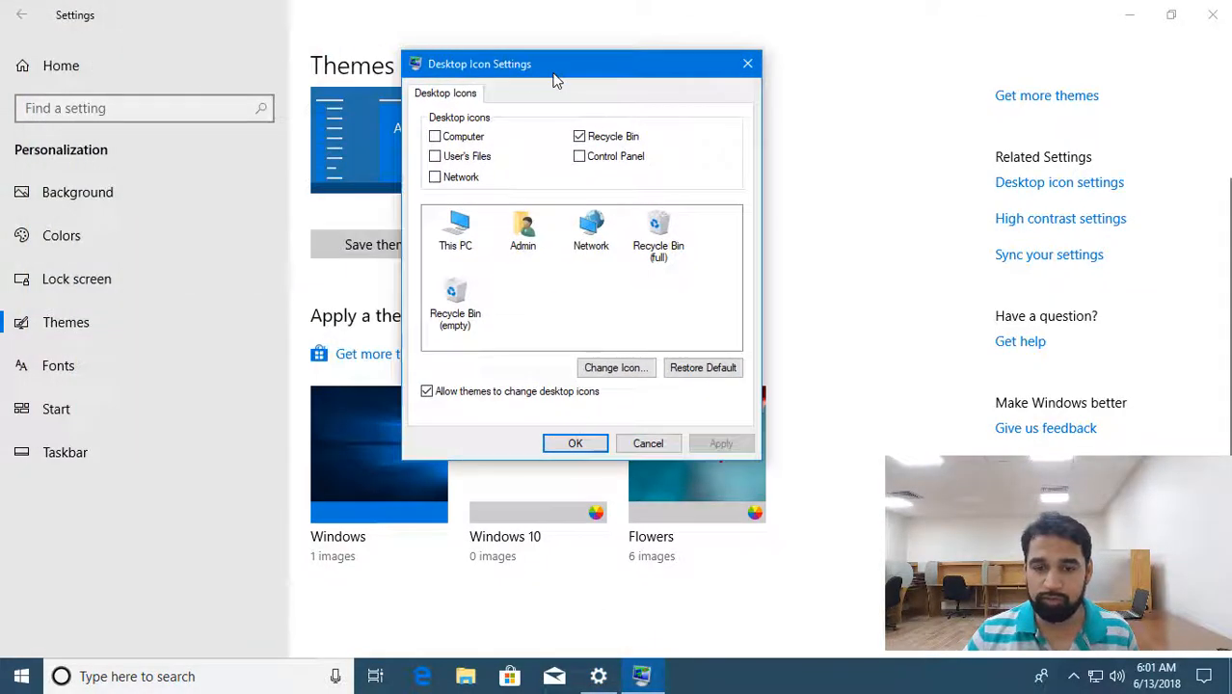
{"action": "left_click", "coordinate": [435, 137]}
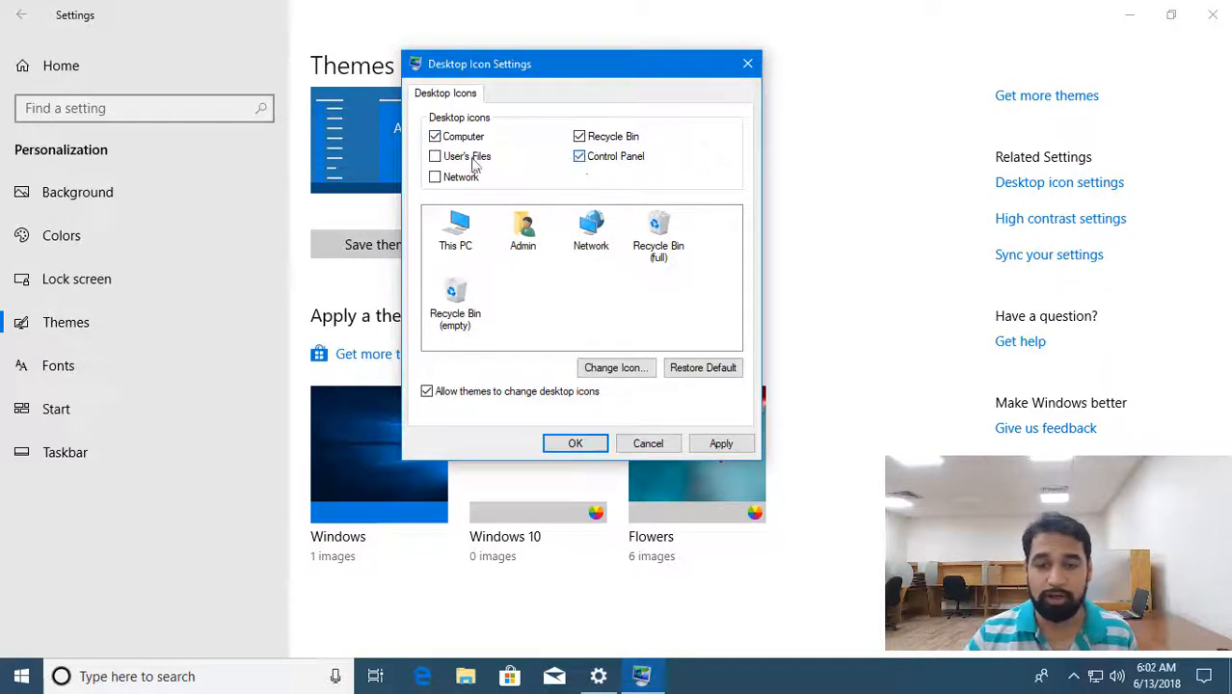
{"action": "left_click", "coordinate": [435, 156]}
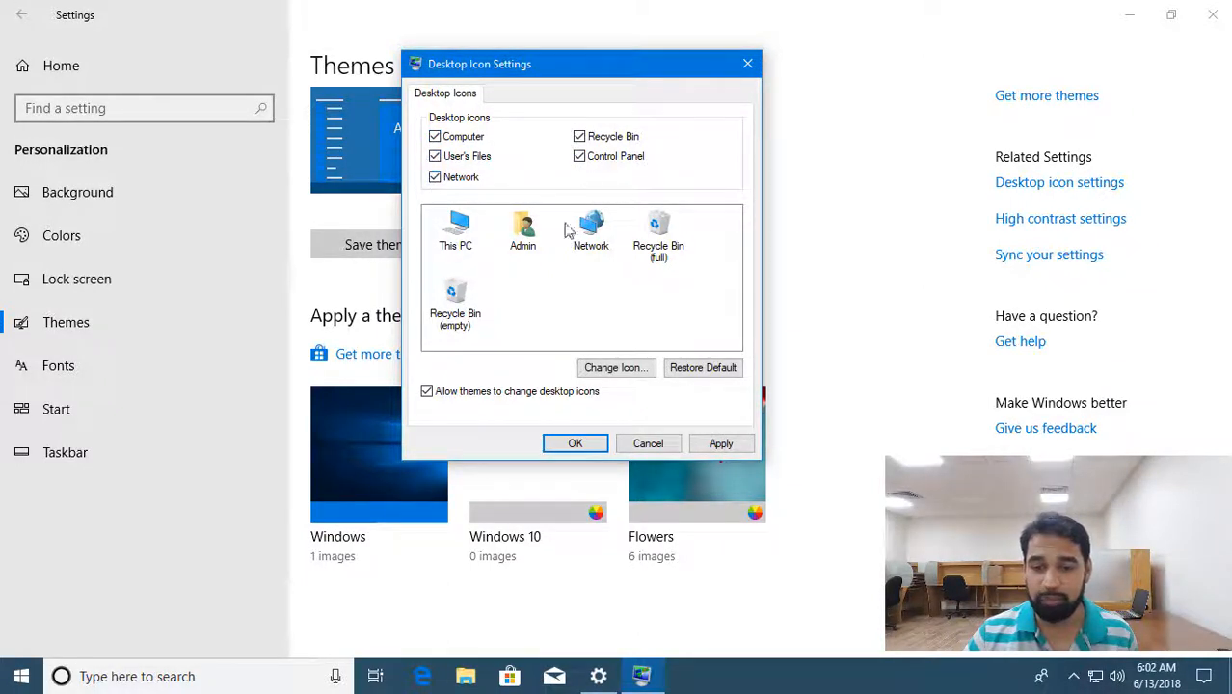
- View the available replacement icons for This PC and close the icon chooser without changing it
{"action": "left_click", "coordinate": [463, 247]}
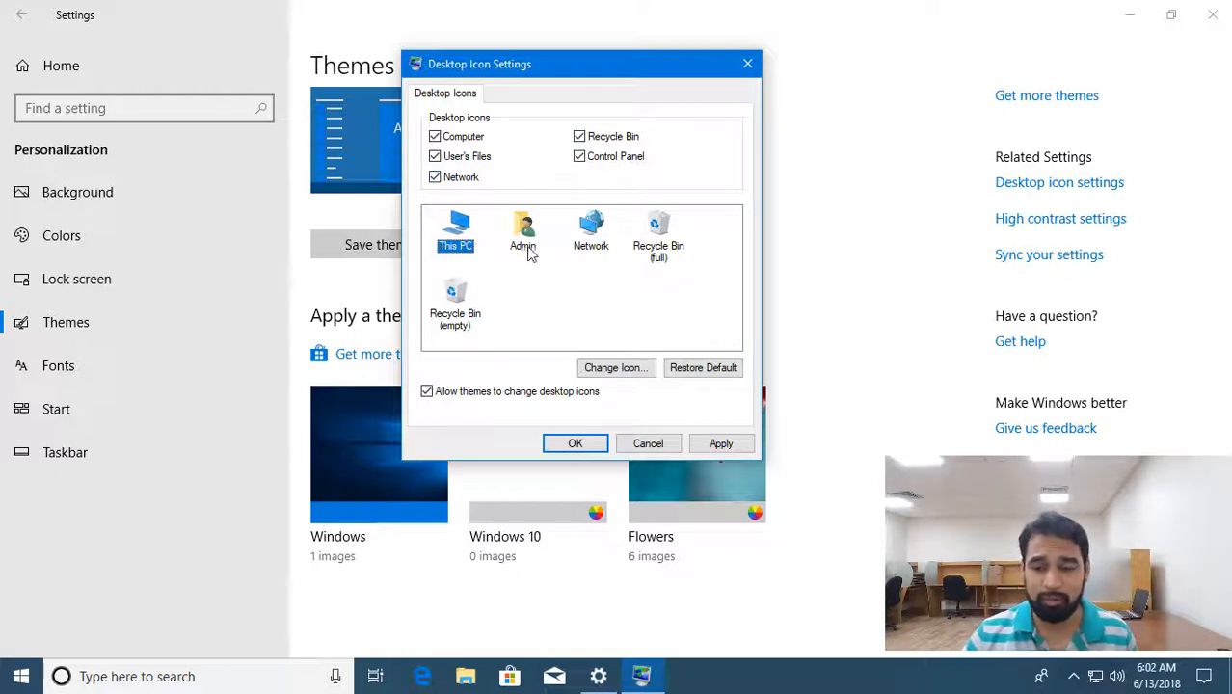
{"action": "left_click", "coordinate": [527, 241]}
{"action": "left_click", "coordinate": [659, 232]}
{"action": "left_click", "coordinate": [461, 243]}
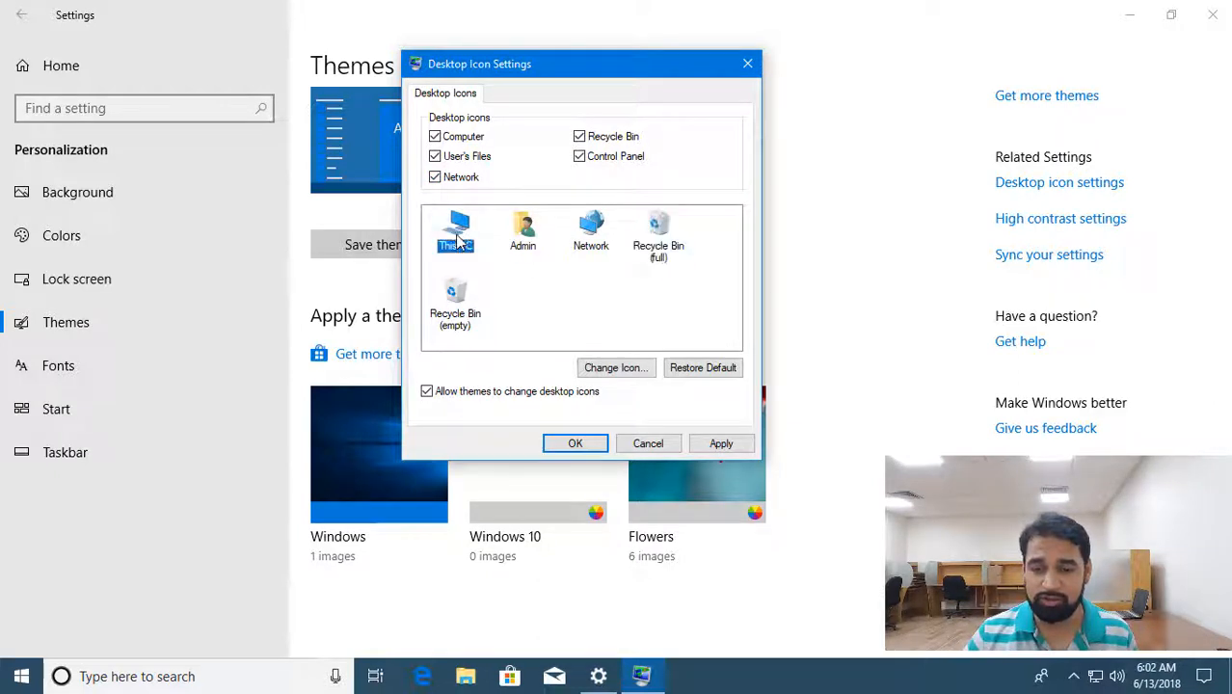
{"action": "left_click", "coordinate": [637, 368]}
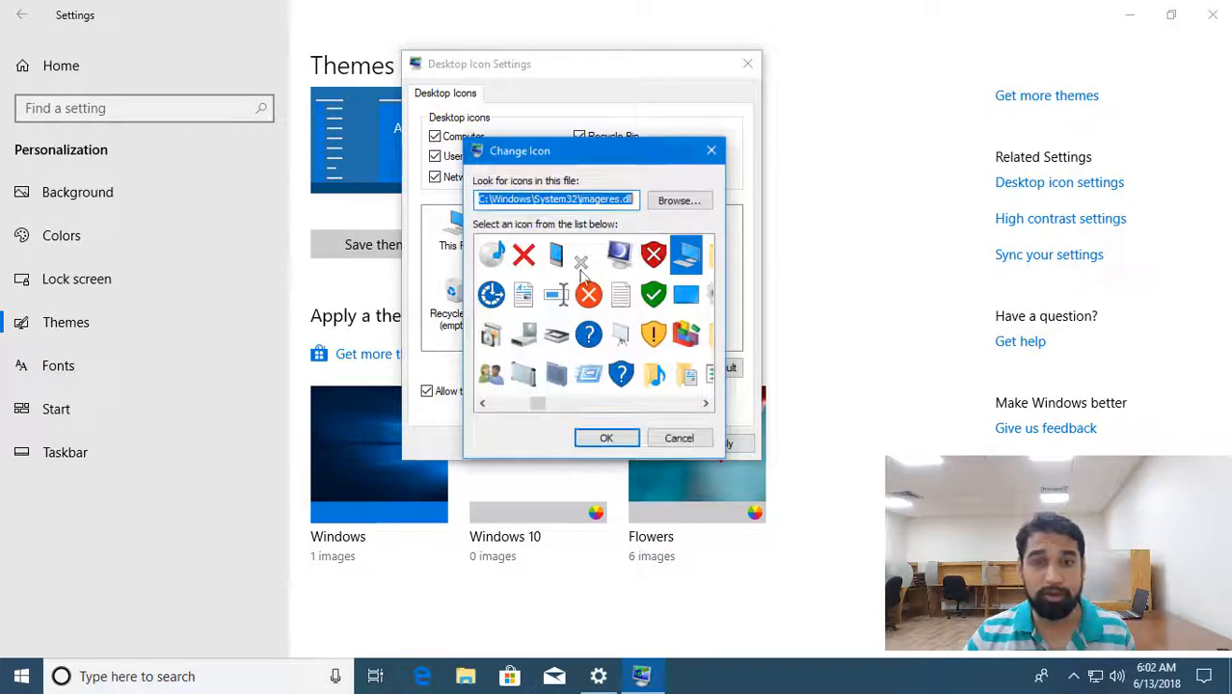
{"action": "left_click", "coordinate": [680, 437]}
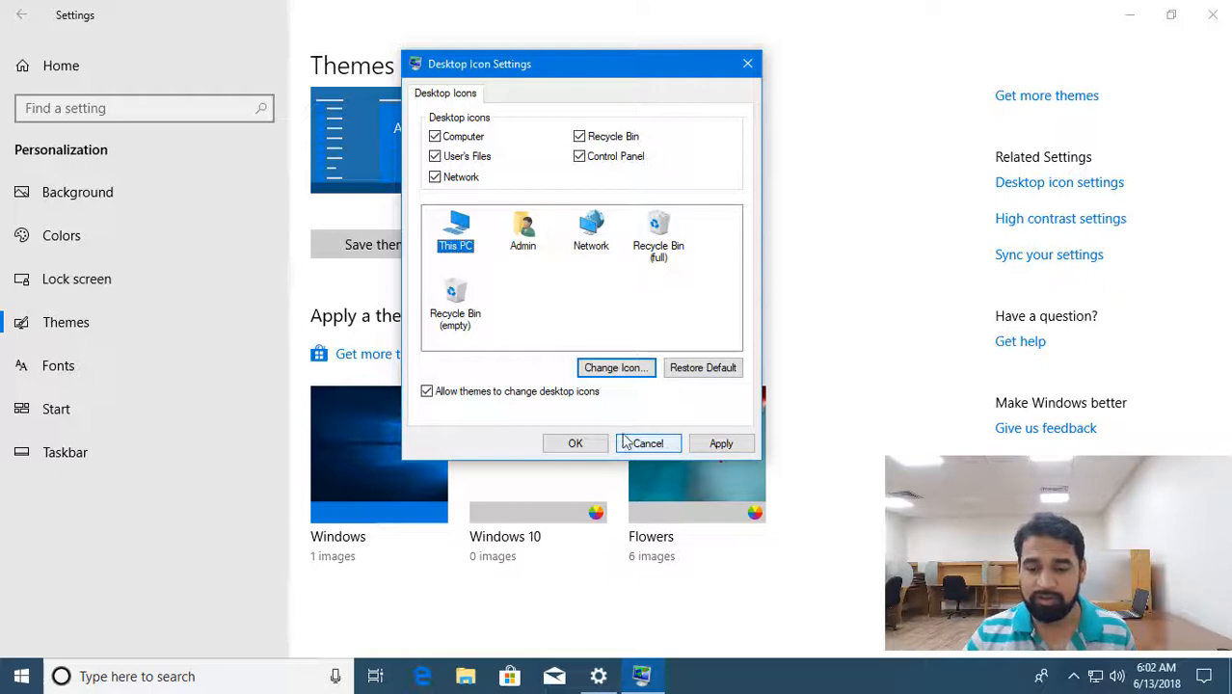
- Apply the desktop icon selection, show the desktop, and select the This PC icon there
{"action": "left_click", "coordinate": [585, 444]}
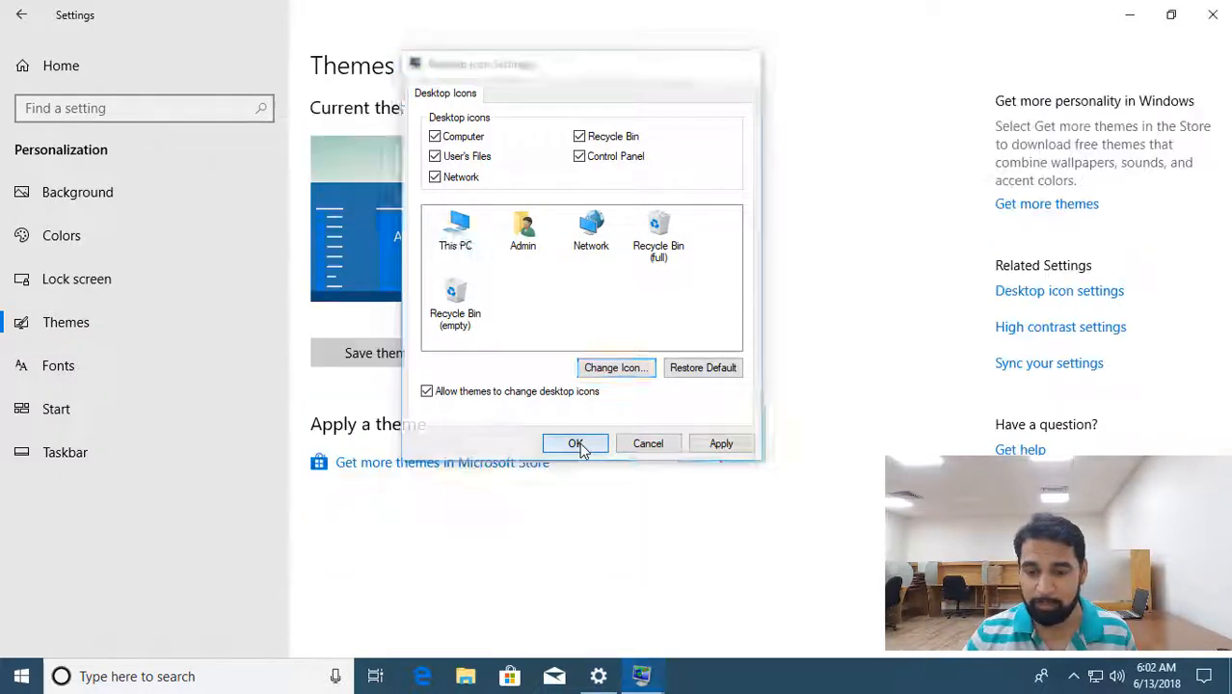
{"action": "key", "text": "super+d"}
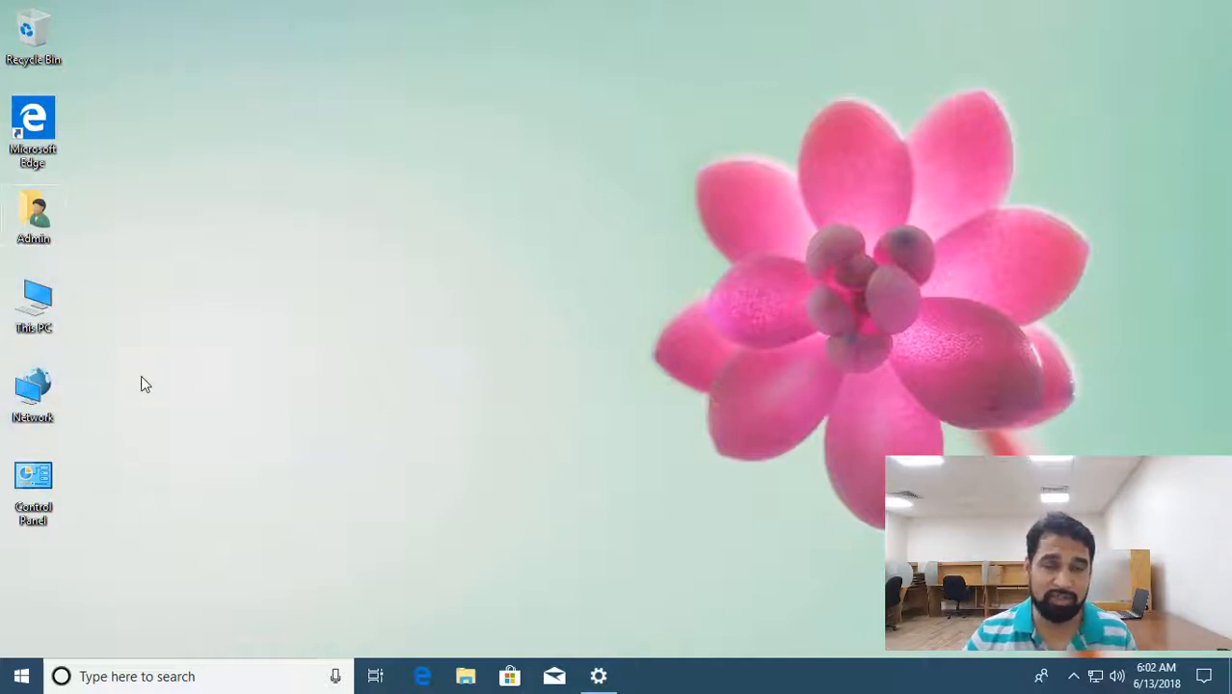
{"action": "left_click", "coordinate": [29, 307]}
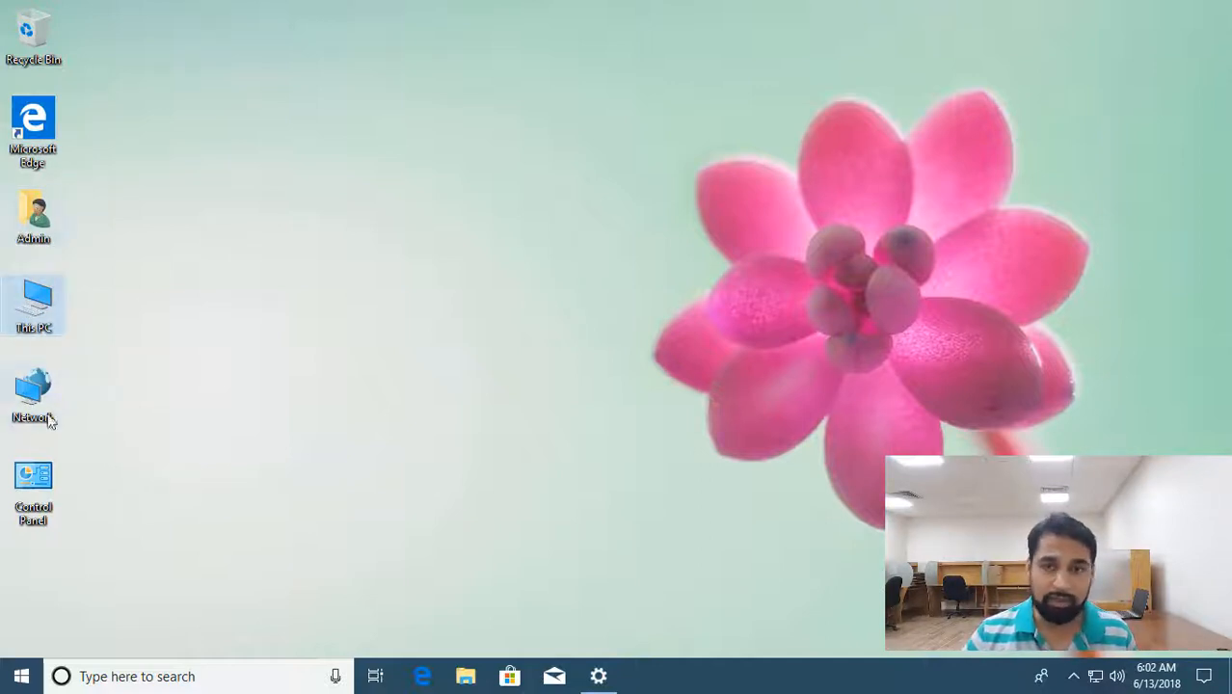
- Remove the Computer, User's Files, Network and Control Panel icons from the desktop, check the desktop, and return to Settings
{"action": "left_click", "coordinate": [598, 676]}
{"action": "left_click", "coordinate": [1059, 290]}
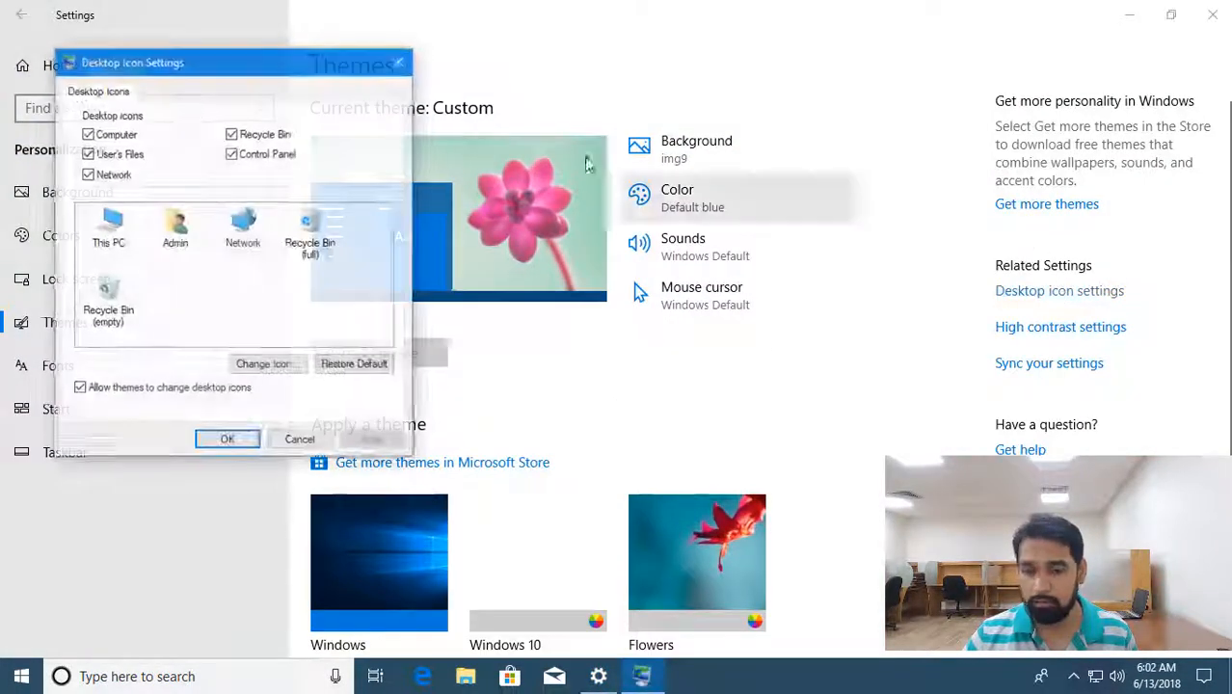
{"action": "left_click", "coordinate": [97, 135]}
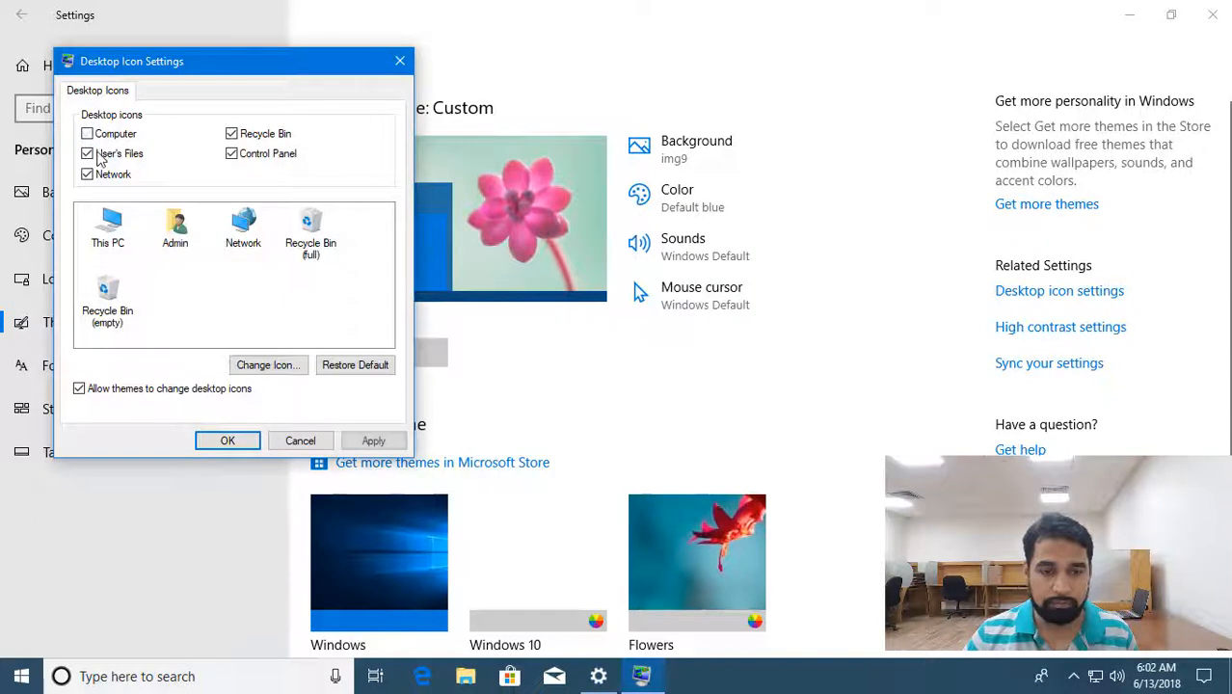
{"action": "left_click", "coordinate": [89, 154]}
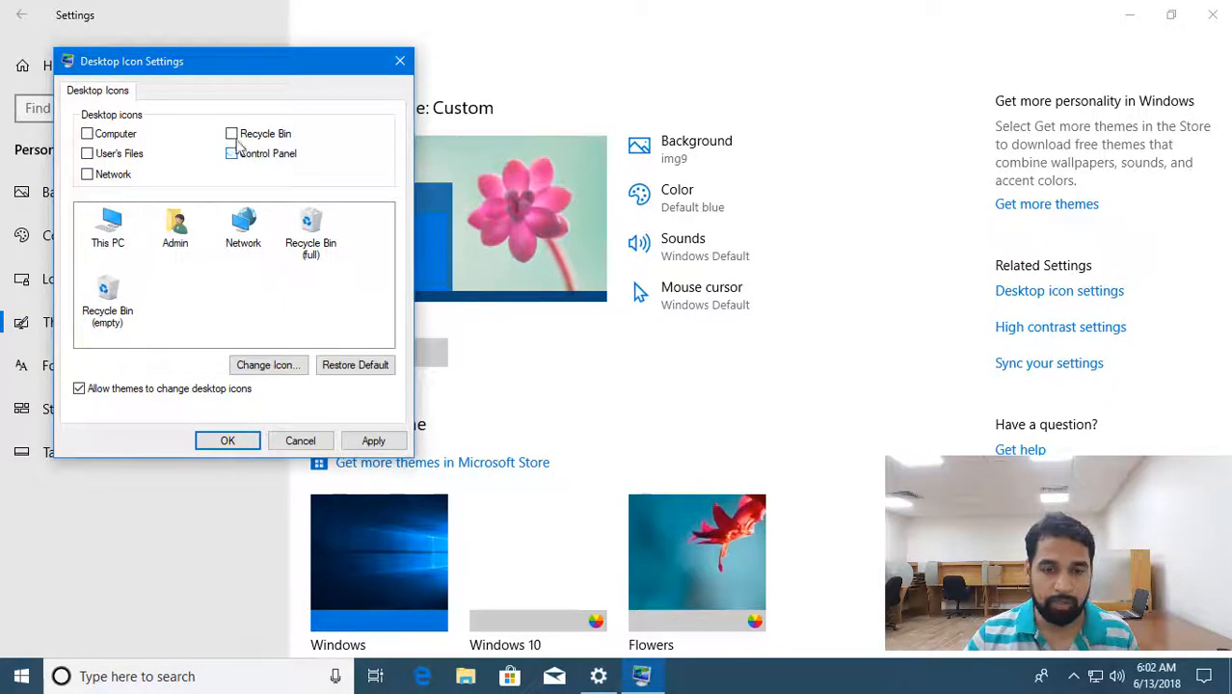
{"action": "left_click", "coordinate": [230, 445]}
{"action": "key", "text": "super+d"}
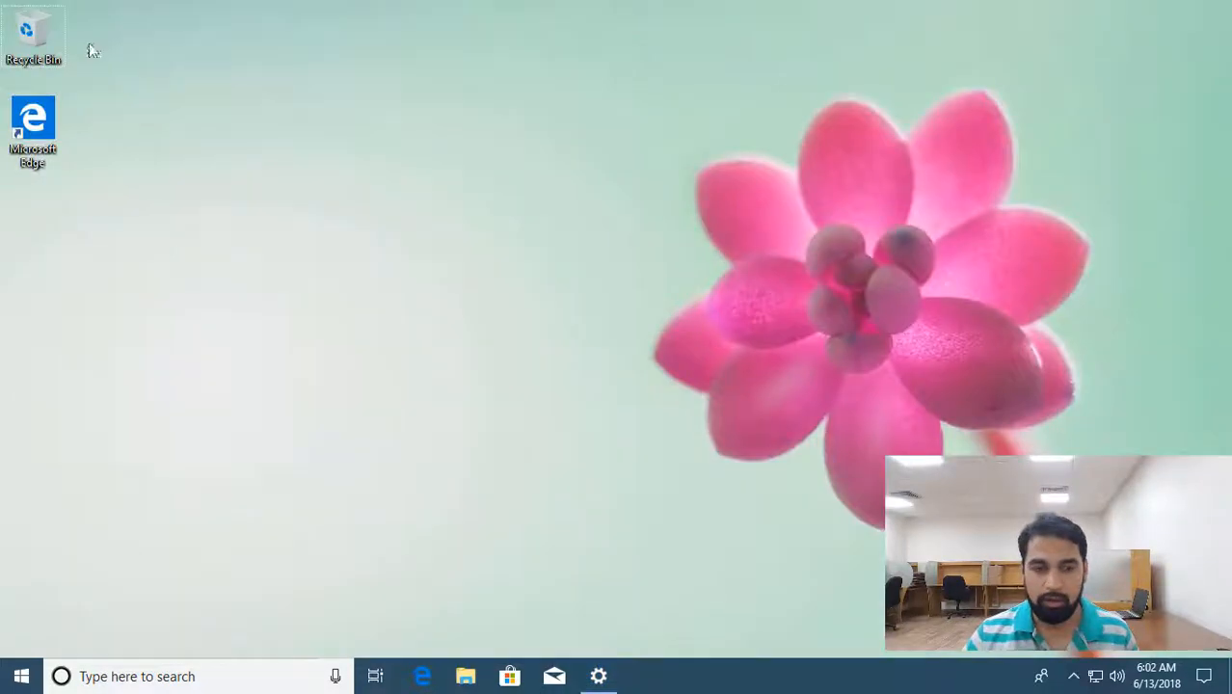
{"action": "key", "text": "super+d"}
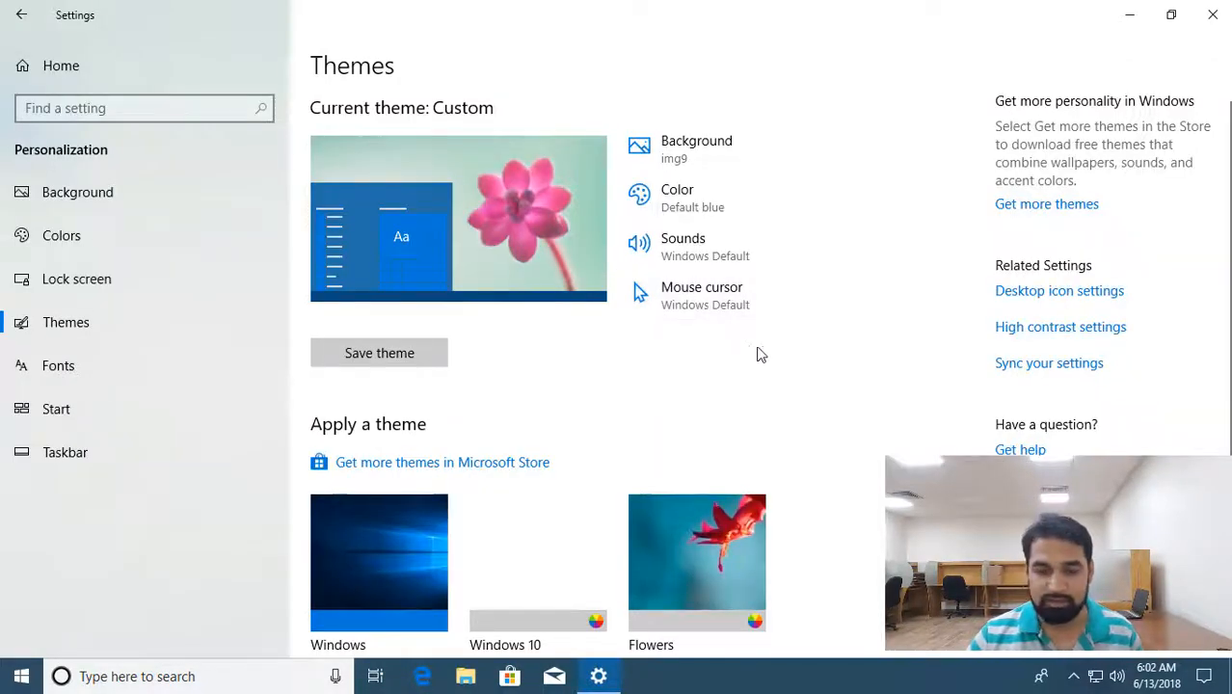
- Open the Microsoft Store from the Themes settings to get more themes, and close the store window
{"action": "scroll", "coordinate": [791, 353], "scroll_direction": "down", "scroll_amount": 2}
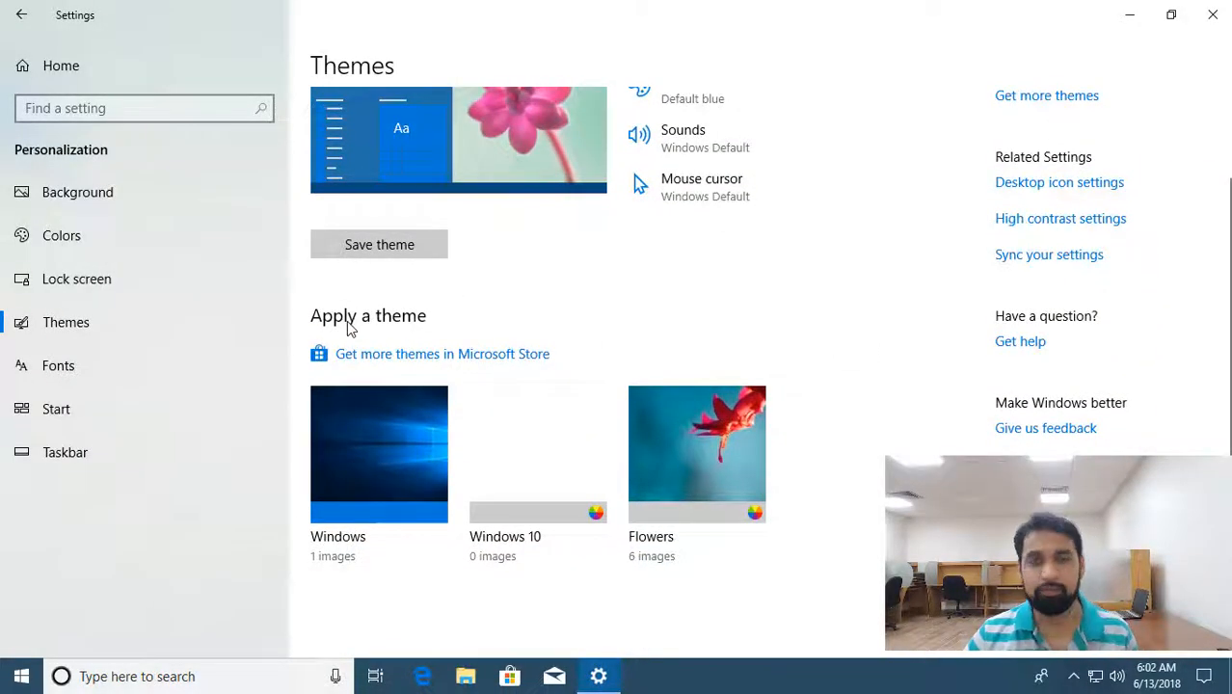
{"action": "left_click", "coordinate": [426, 362]}
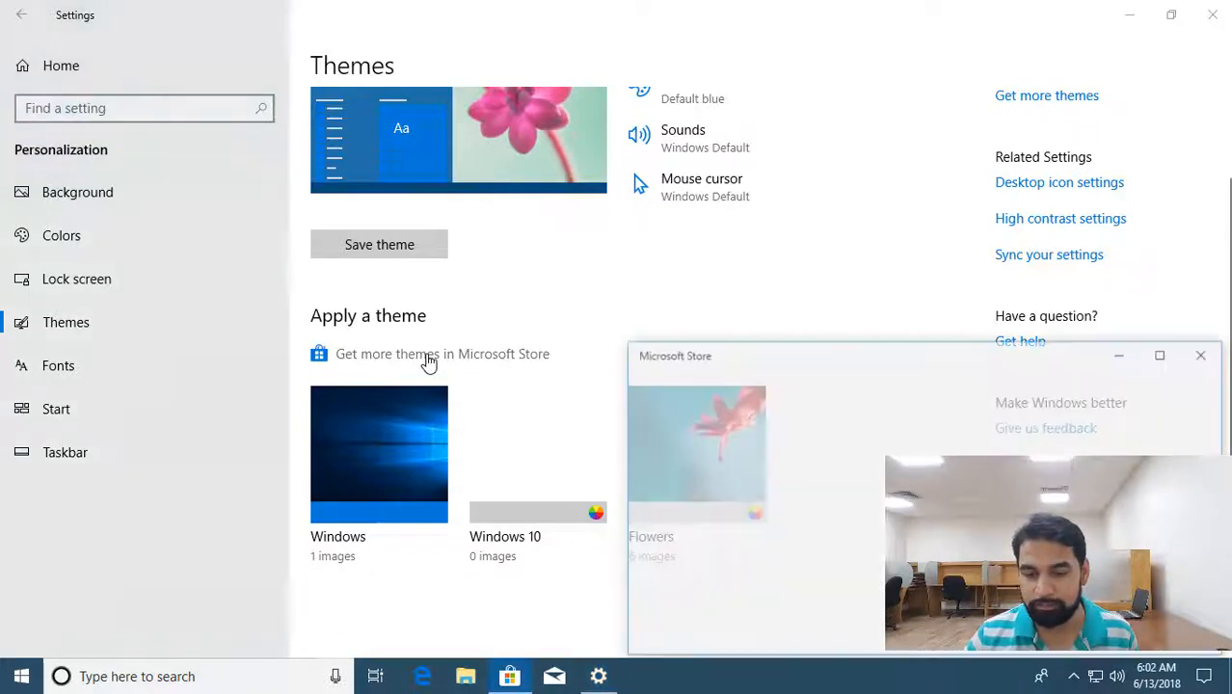
{"action": "left_click_drag", "start_coordinate": [804, 354], "coordinate": [578, 113]}
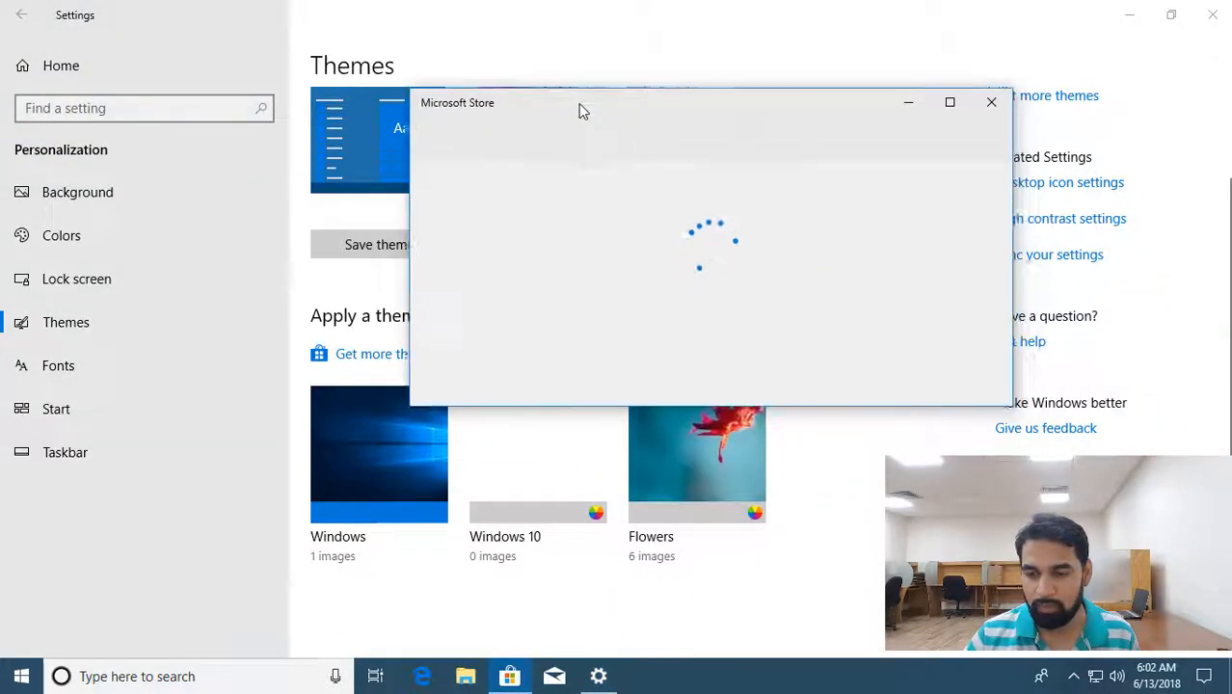
{"action": "left_click", "coordinate": [992, 102]}
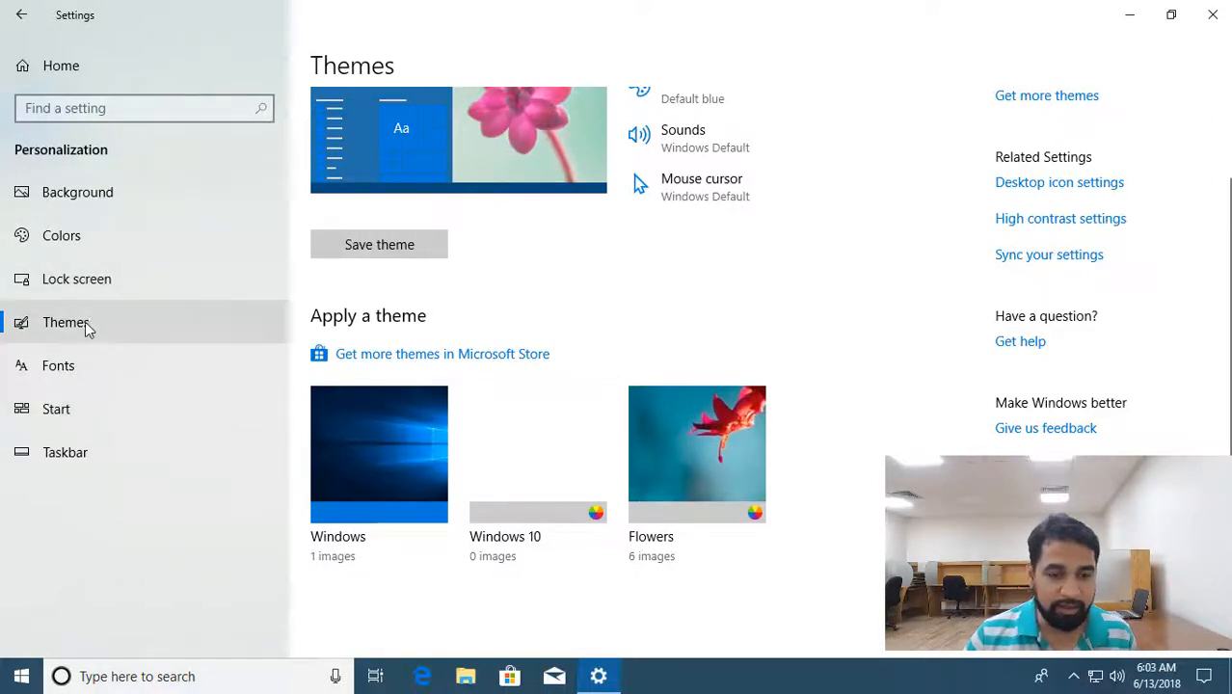
- Browse the available fonts in the Fonts settings, view the details of MS PGothic, and return to the font list
{"action": "left_click", "coordinate": [60, 366]}
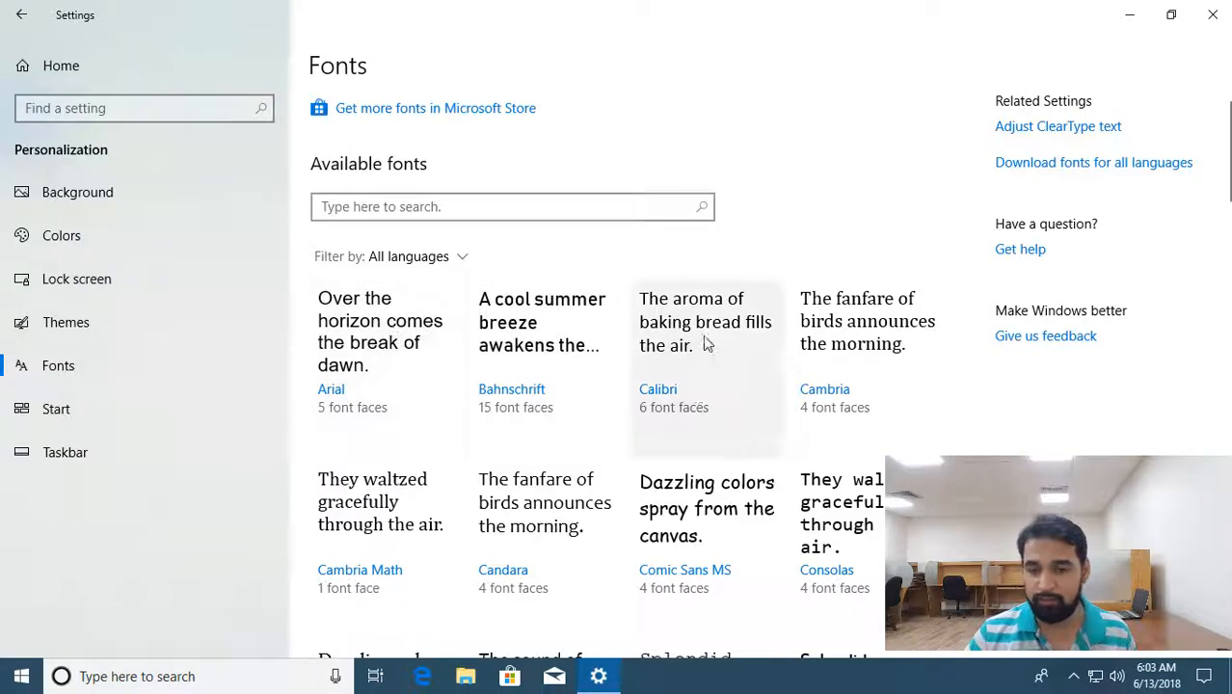
{"action": "scroll", "coordinate": [745, 384], "scroll_direction": "down", "scroll_amount": 2}
{"action": "scroll", "coordinate": [729, 380], "scroll_direction": "up", "scroll_amount": 3}
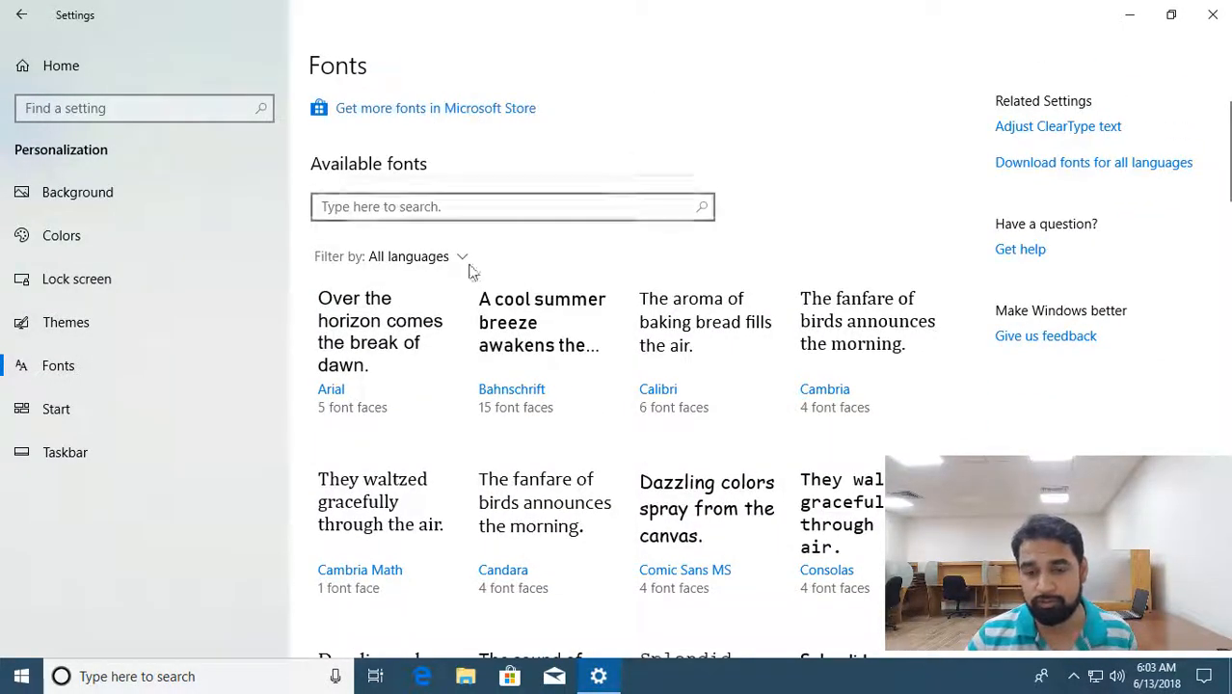
{"action": "scroll", "coordinate": [529, 400], "scroll_direction": "down", "scroll_amount": 2}
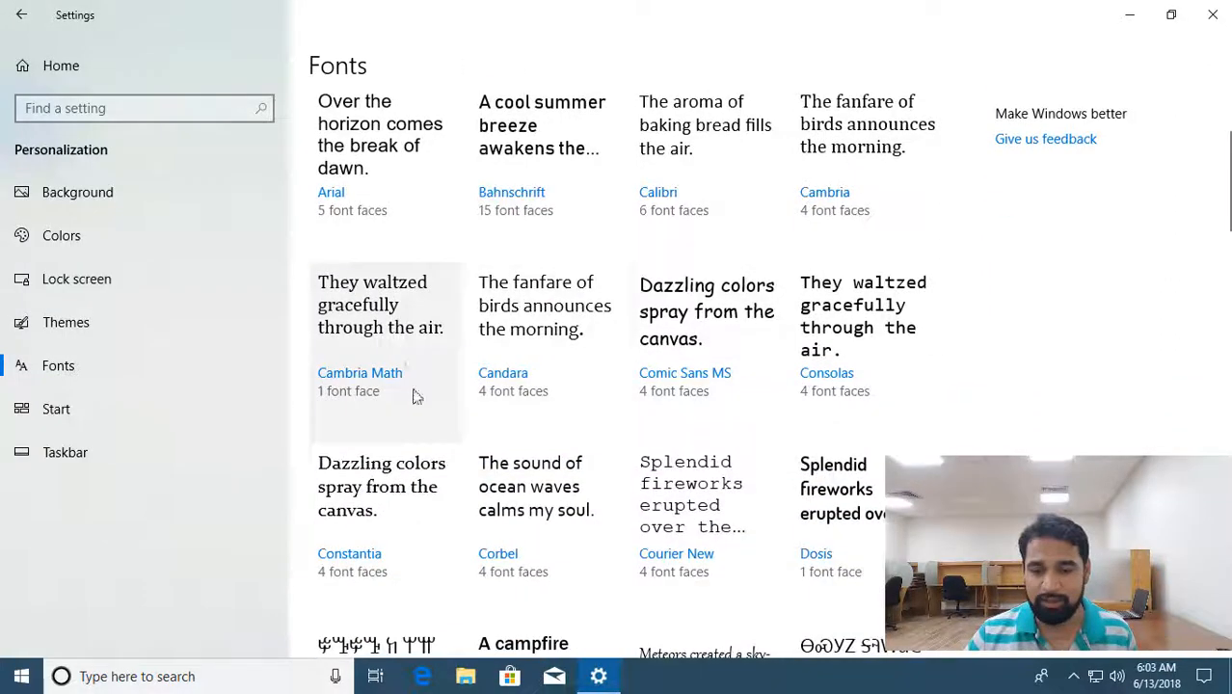
{"action": "scroll", "coordinate": [720, 432], "scroll_direction": "down", "scroll_amount": 5}
{"action": "scroll", "coordinate": [714, 429], "scroll_direction": "down", "scroll_amount": 4}
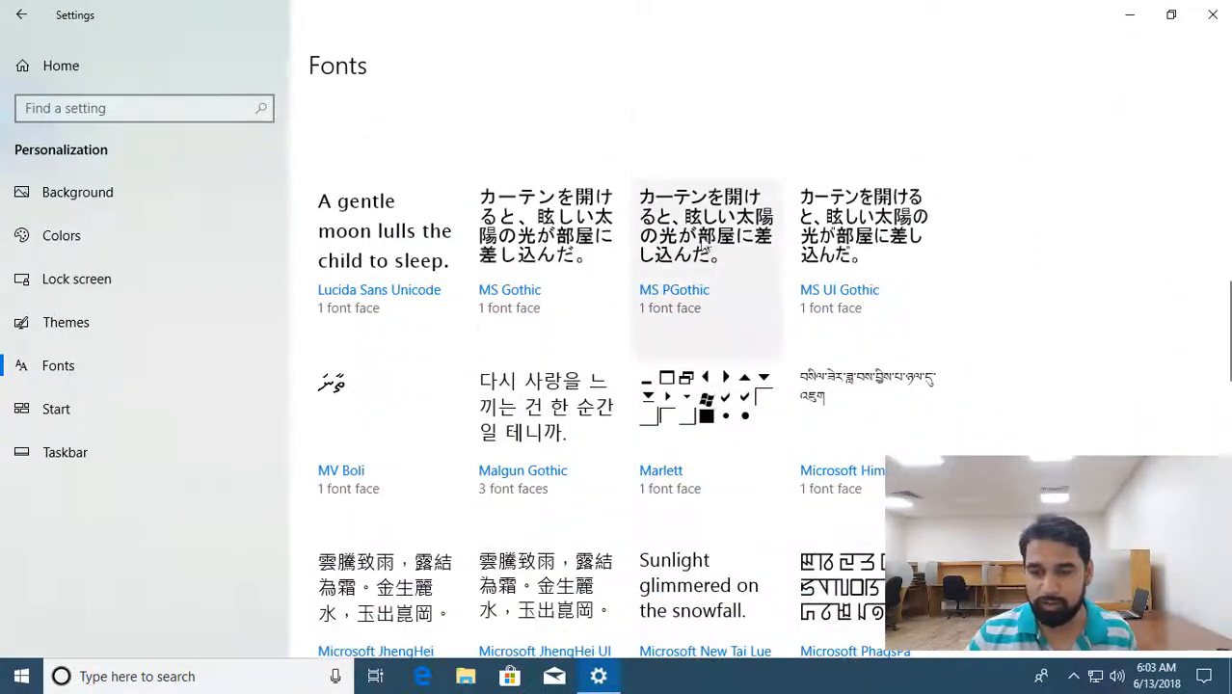
{"action": "left_click", "coordinate": [700, 231]}
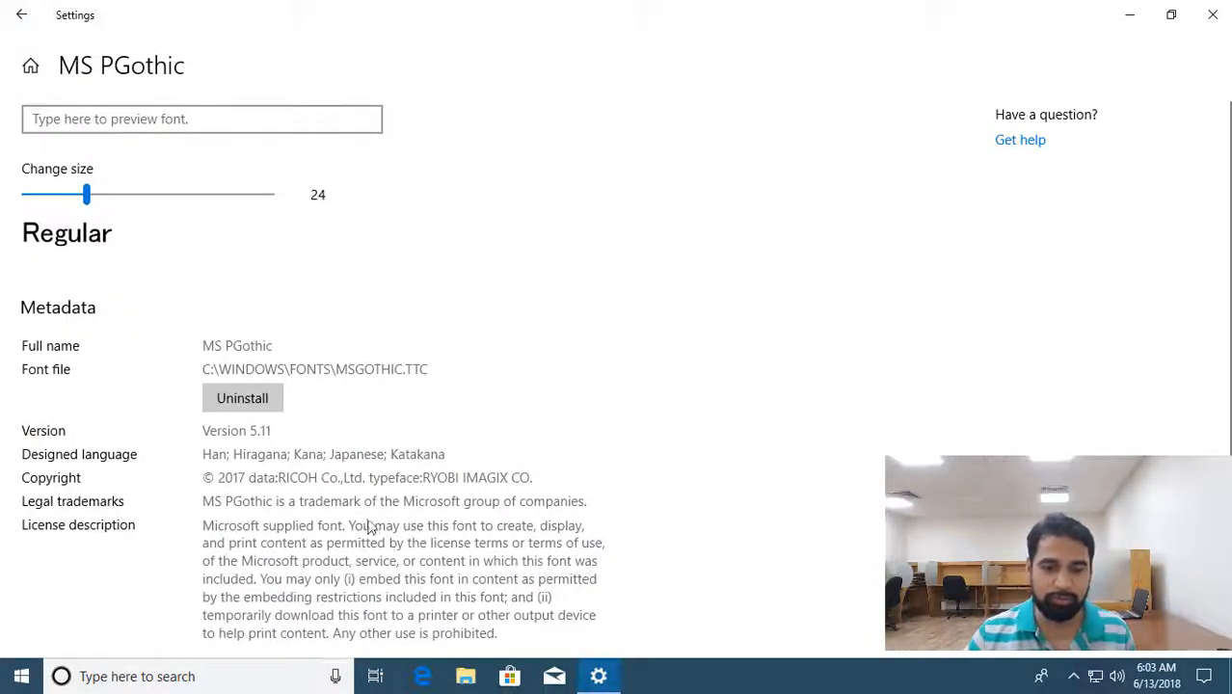
{"action": "left_click", "coordinate": [21, 15]}
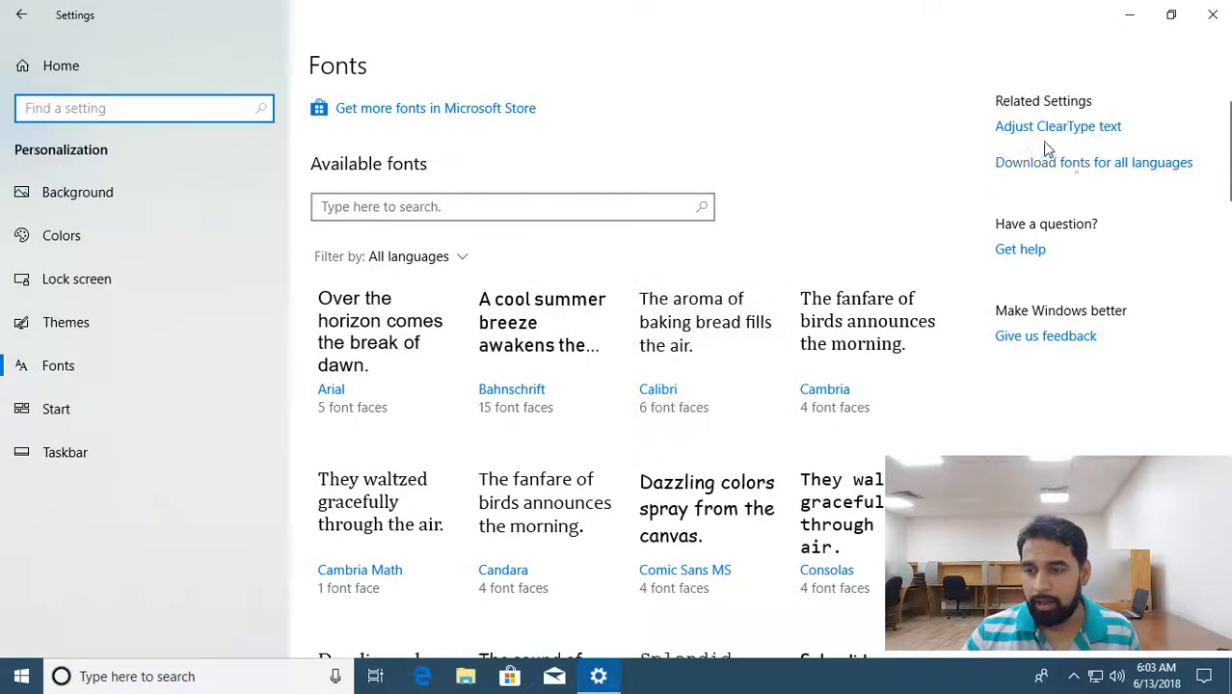
- Open the Start page of the Personalization settings and look at the current Start menu layout
{"action": "left_click", "coordinate": [1072, 168]}
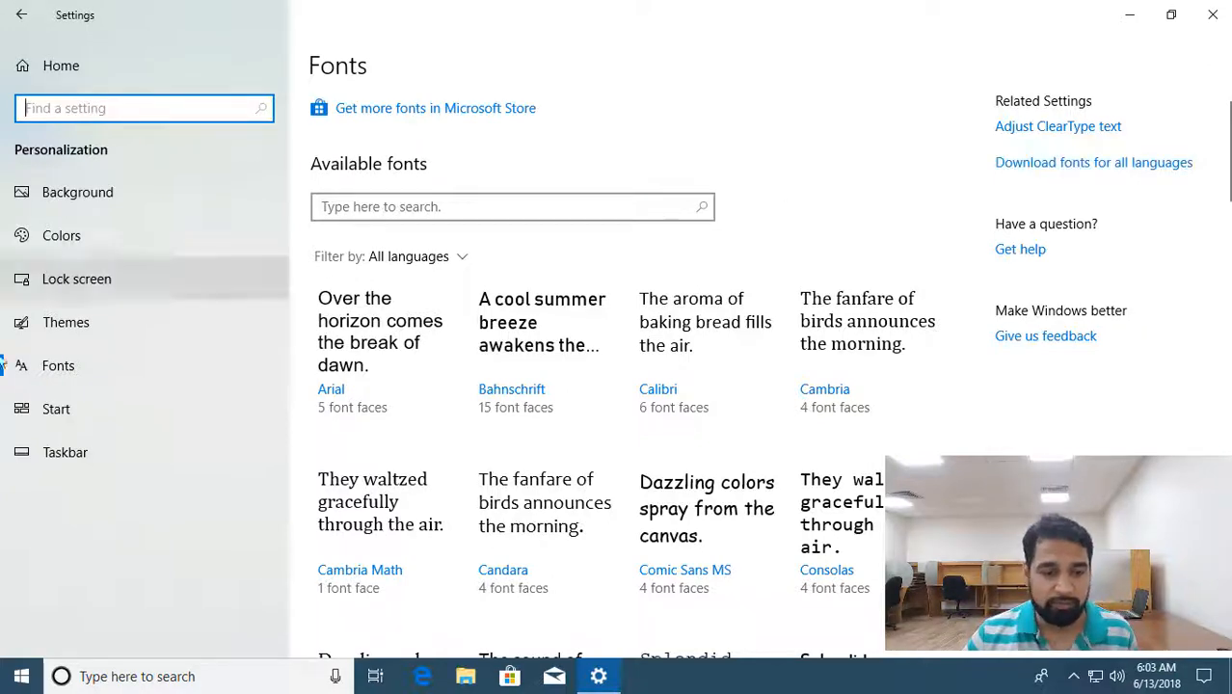
{"action": "left_click", "coordinate": [56, 409]}
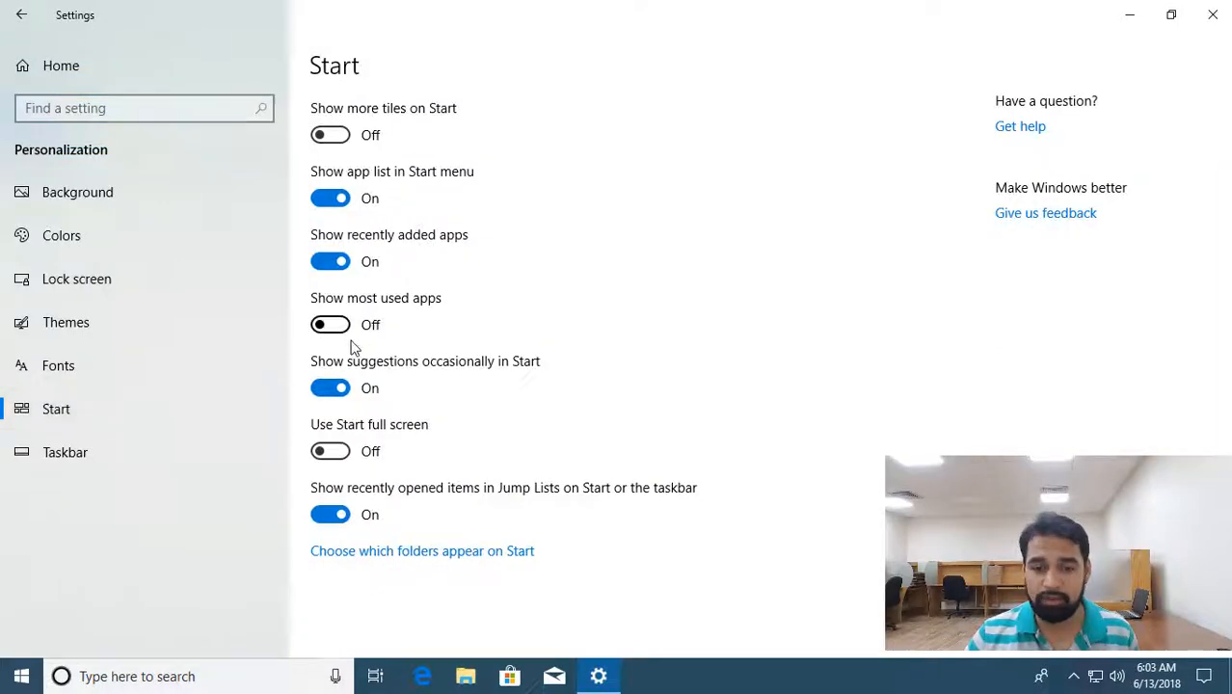
{"action": "key", "text": "super"}
{"action": "key", "text": "super"}
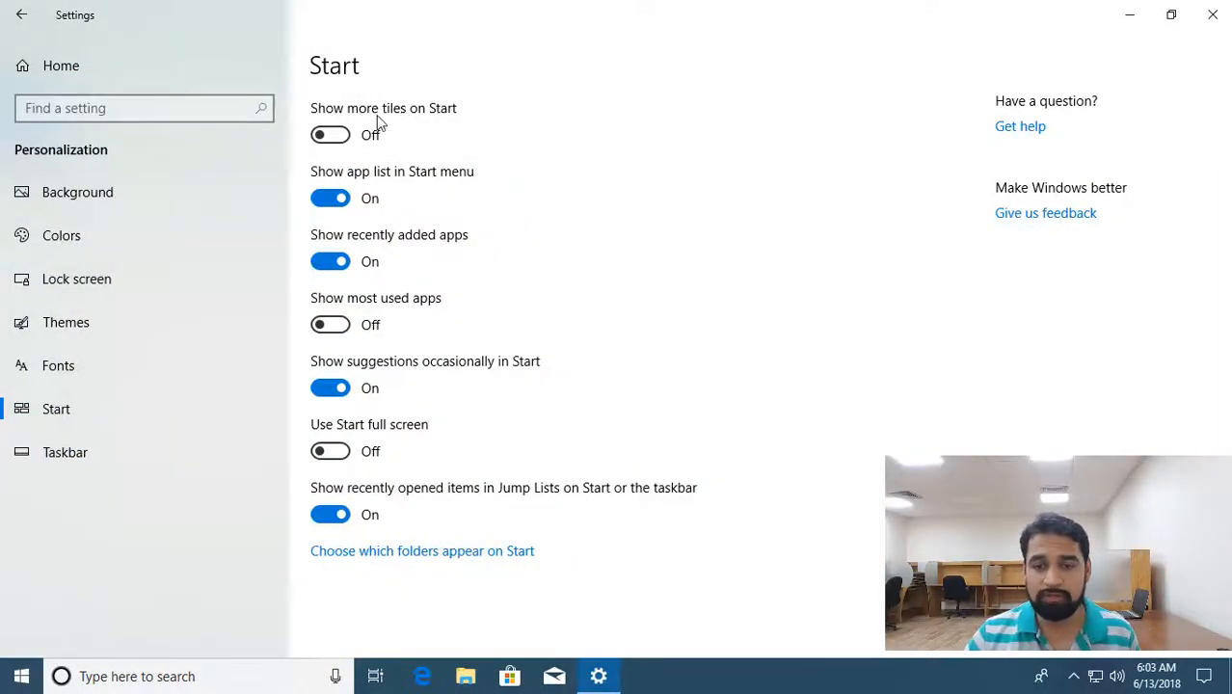
{"action": "key", "text": "super"}
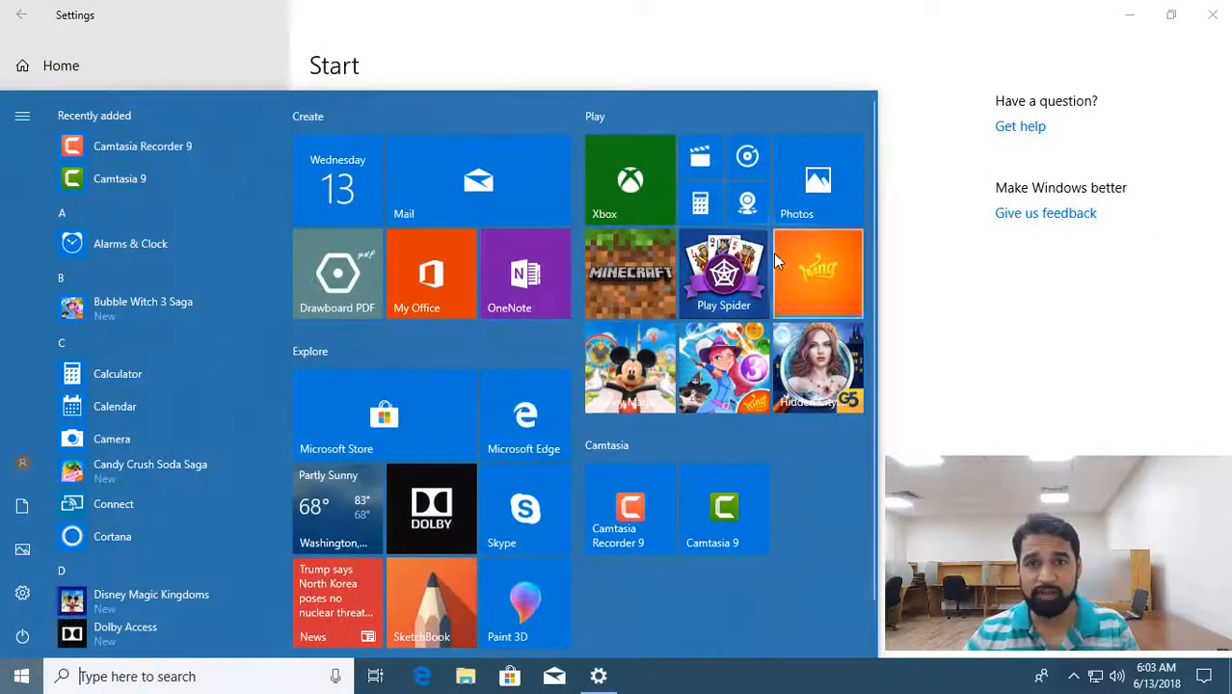
{"action": "key", "text": "super"}
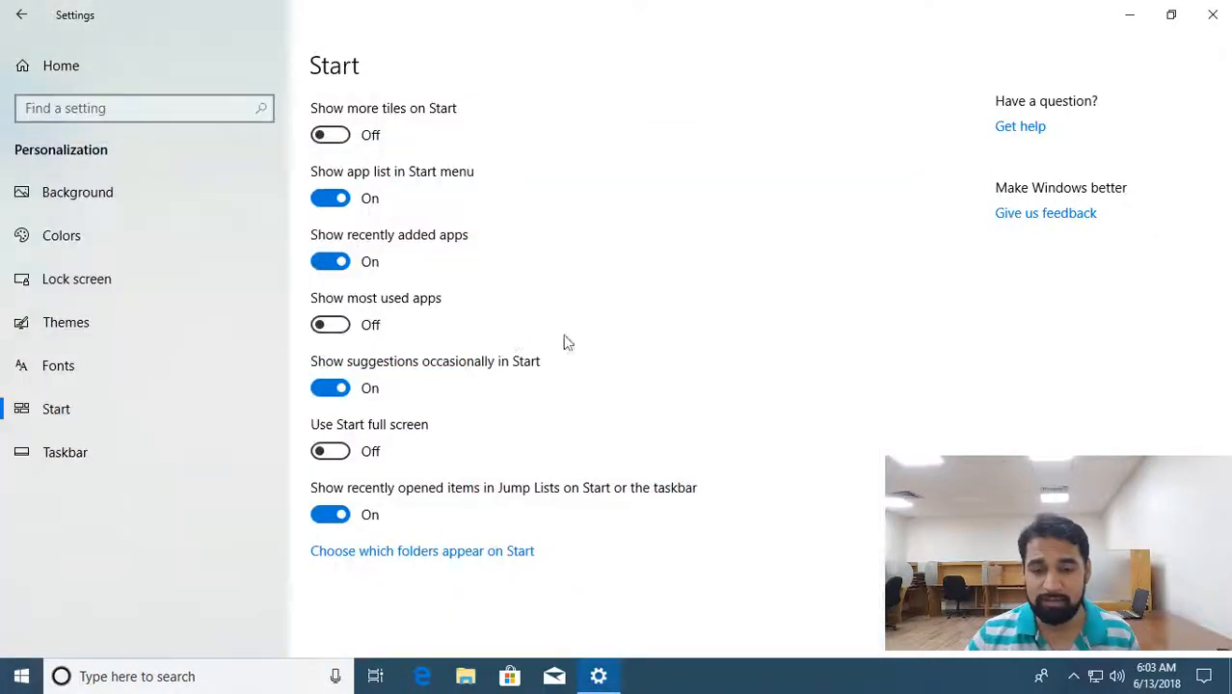
- Turn off the app list in the Start menu, compare the tile and all-apps views, and turn the list back on
{"action": "left_click", "coordinate": [326, 199]}
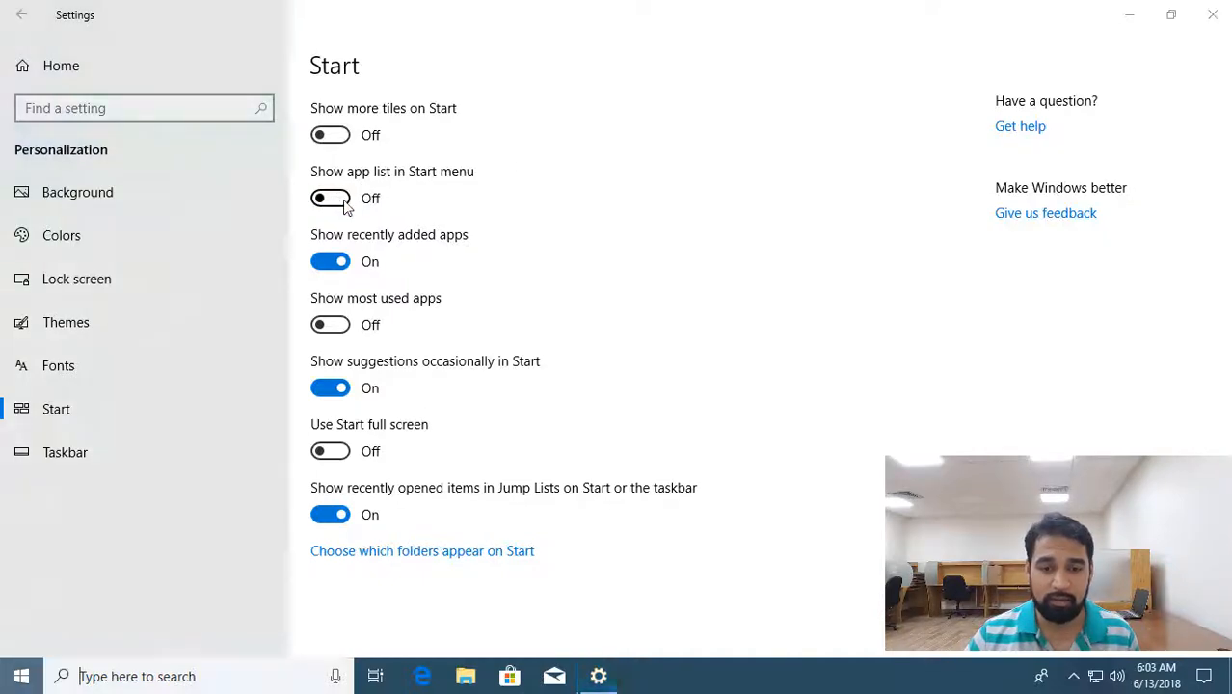
{"action": "key", "text": "super"}
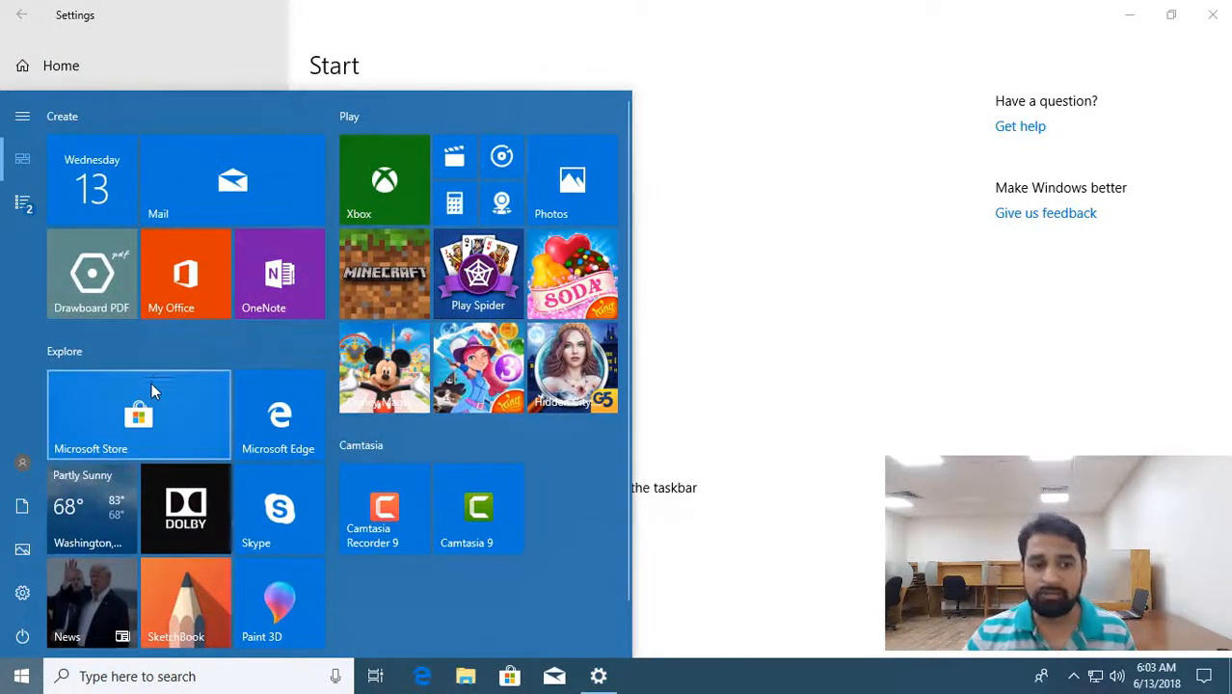
{"action": "left_click", "coordinate": [25, 205]}
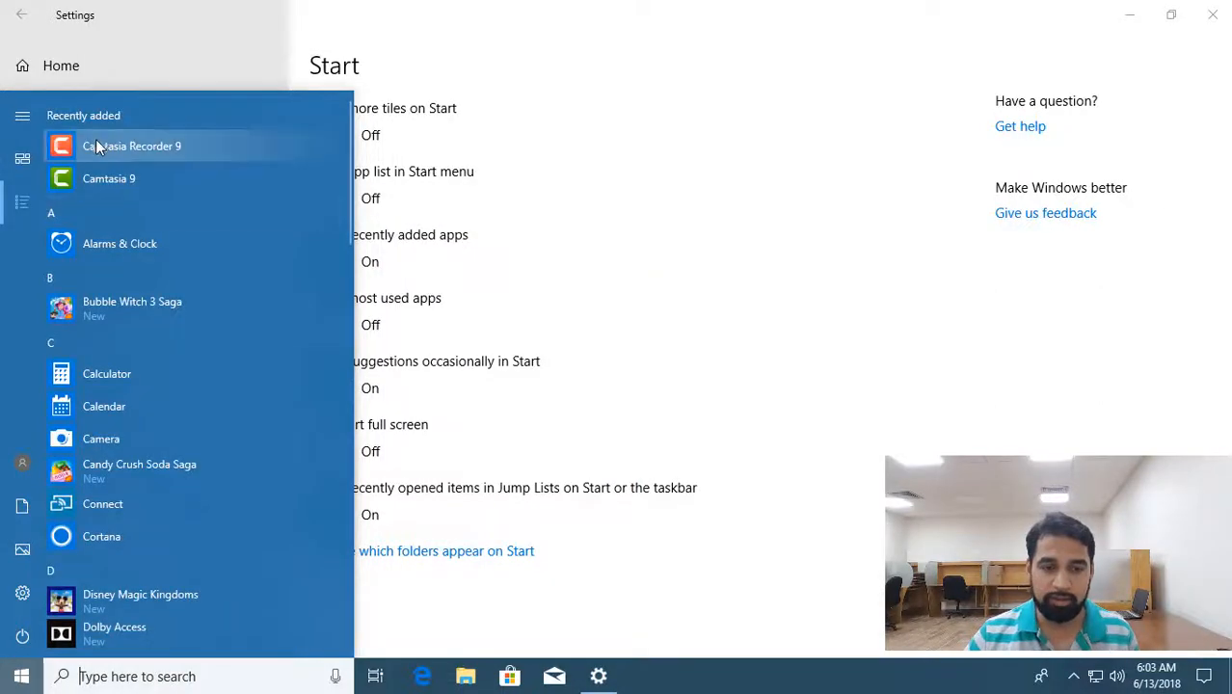
{"action": "left_click", "coordinate": [23, 161]}
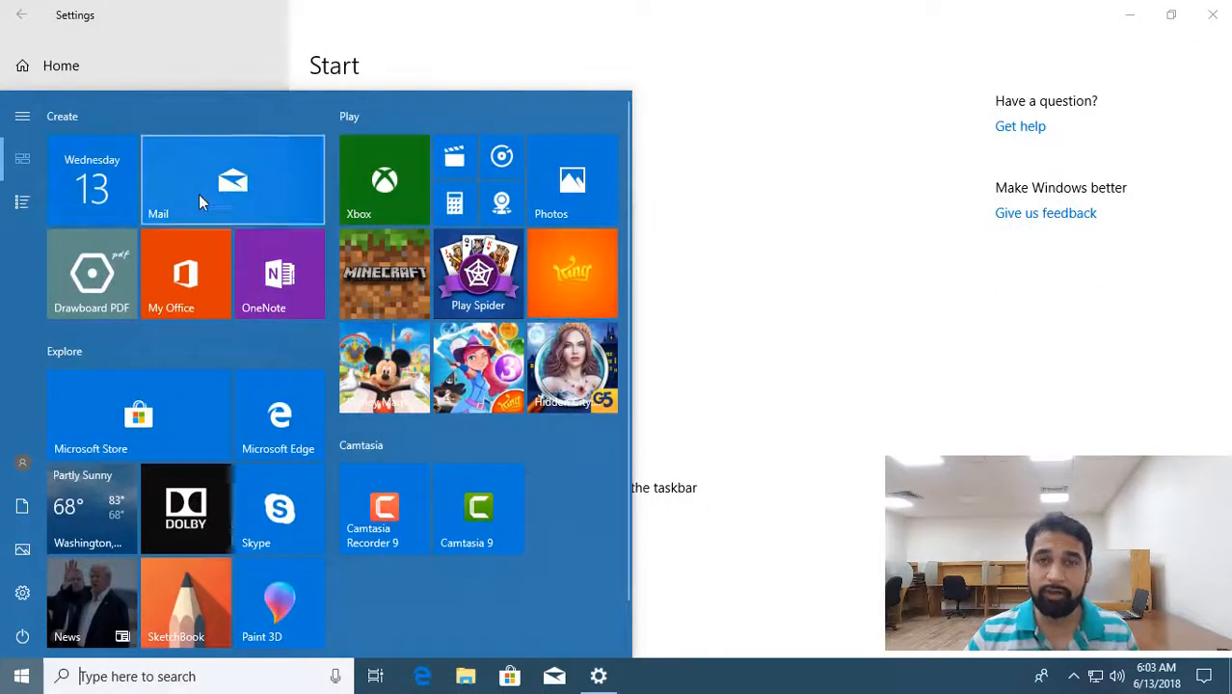
{"action": "key", "text": "Escape"}
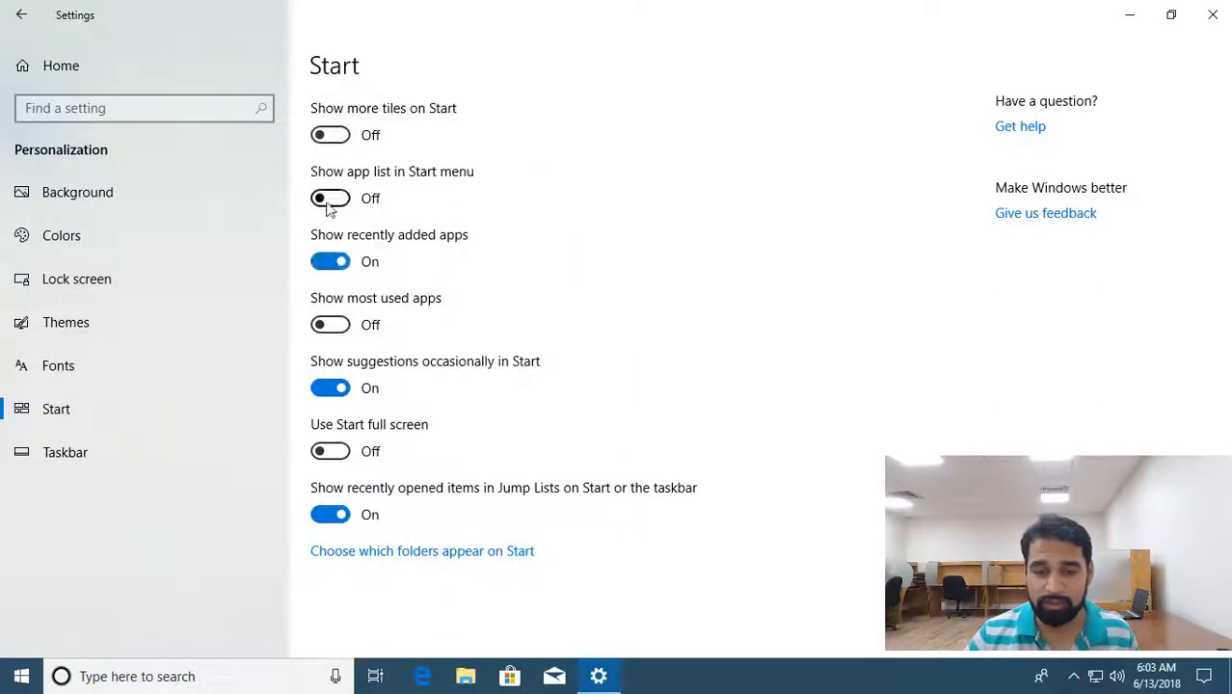
{"action": "left_click", "coordinate": [330, 197]}
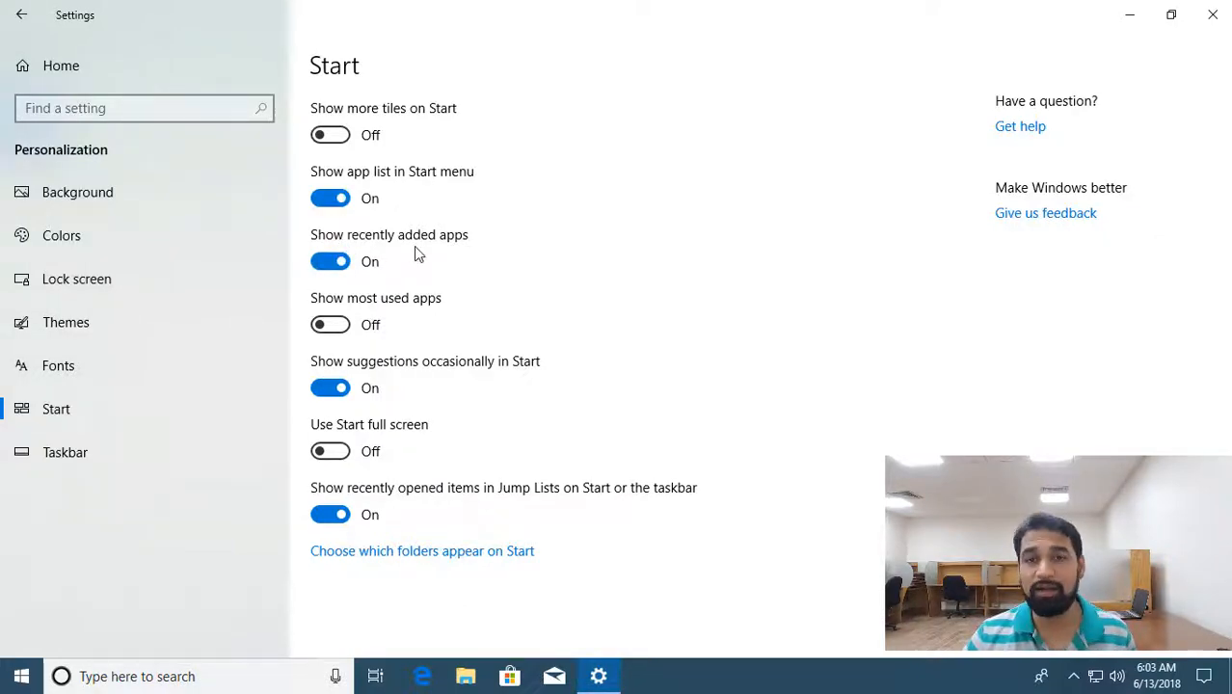
- Turn off recently added apps, compare the Start menu without them, and turn the option back on
{"action": "key", "text": "super"}
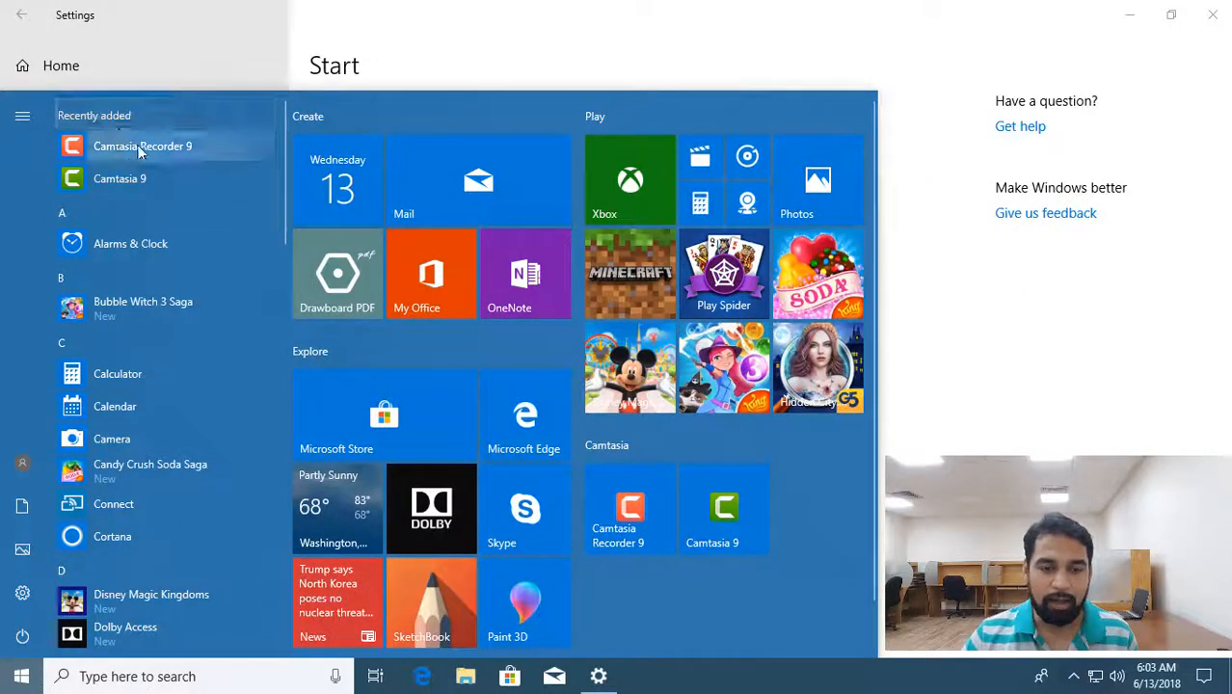
{"action": "key", "text": "Escape"}
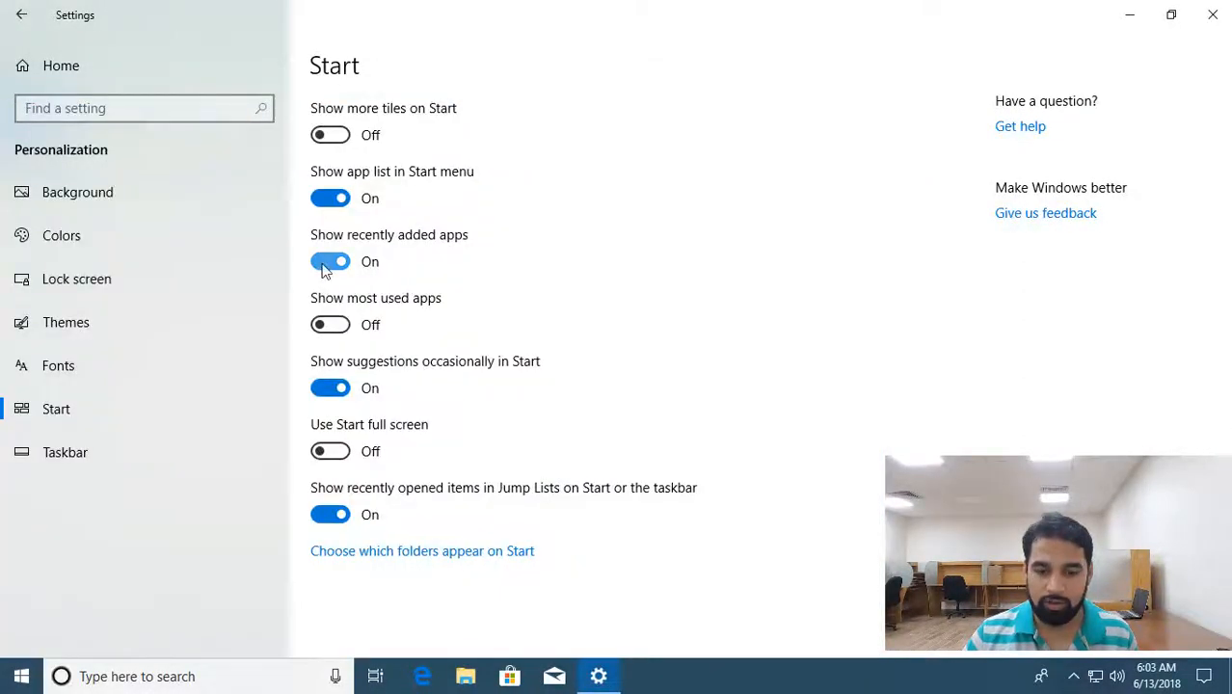
{"action": "left_click", "coordinate": [325, 266]}
{"action": "key", "text": "super"}
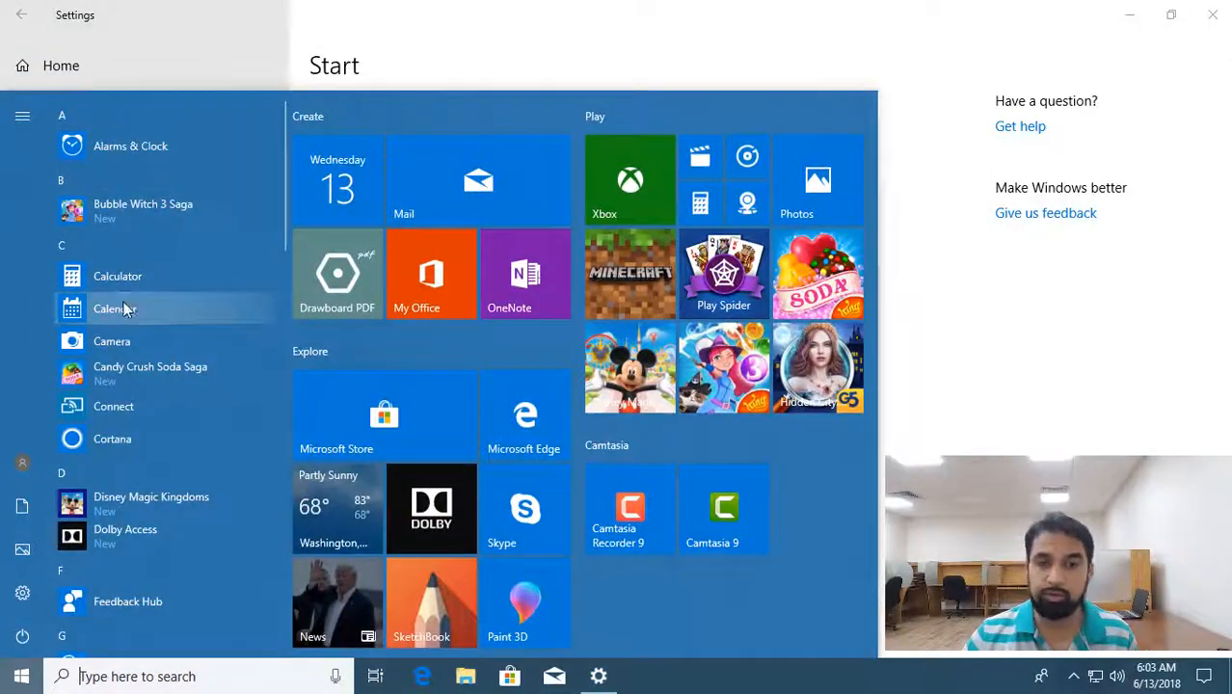
{"action": "key", "text": "Escape"}
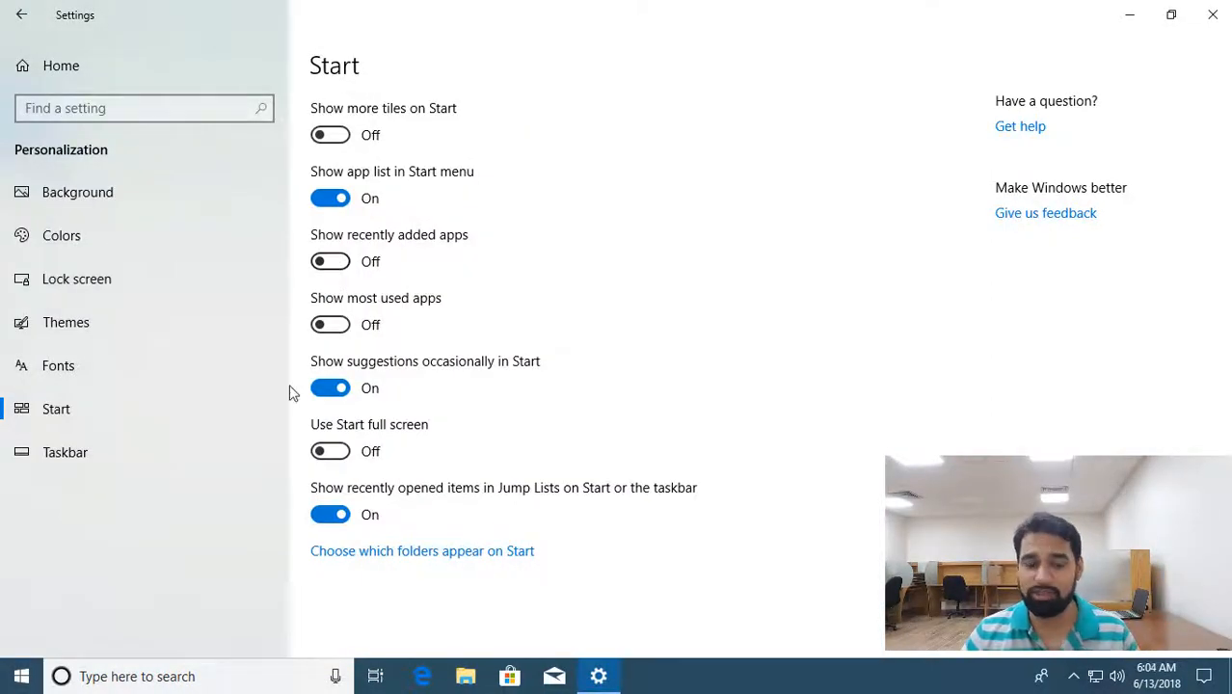
{"action": "key", "text": "super"}
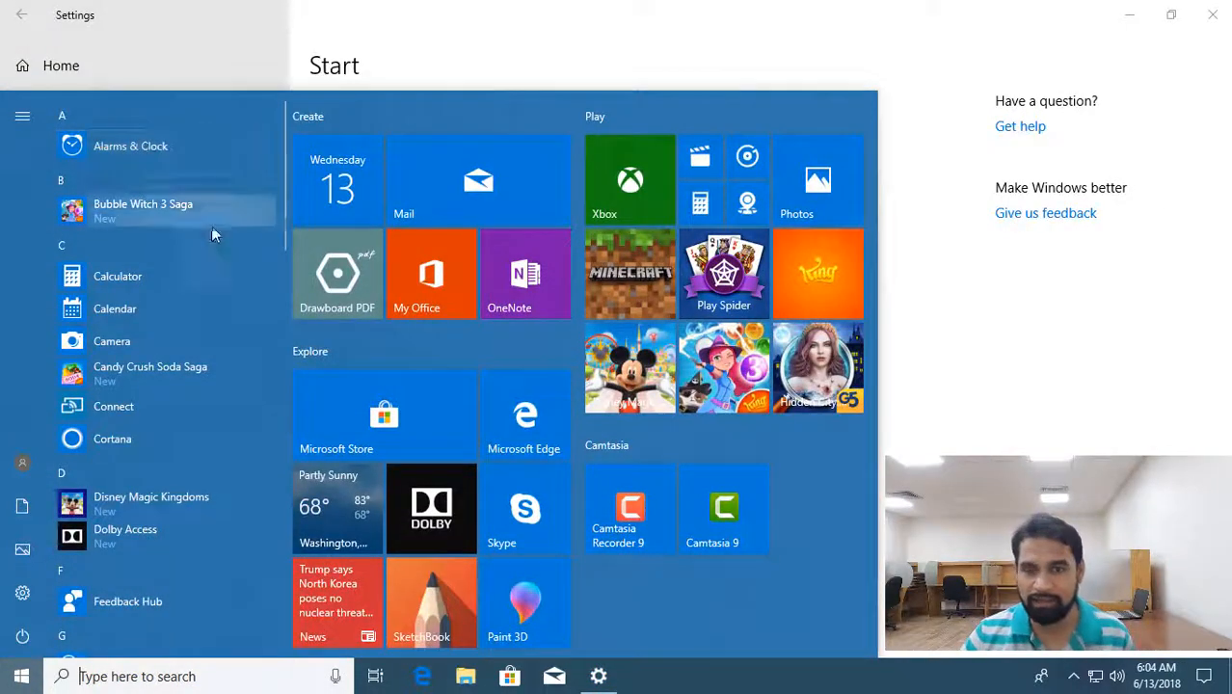
{"action": "key", "text": "Escape"}
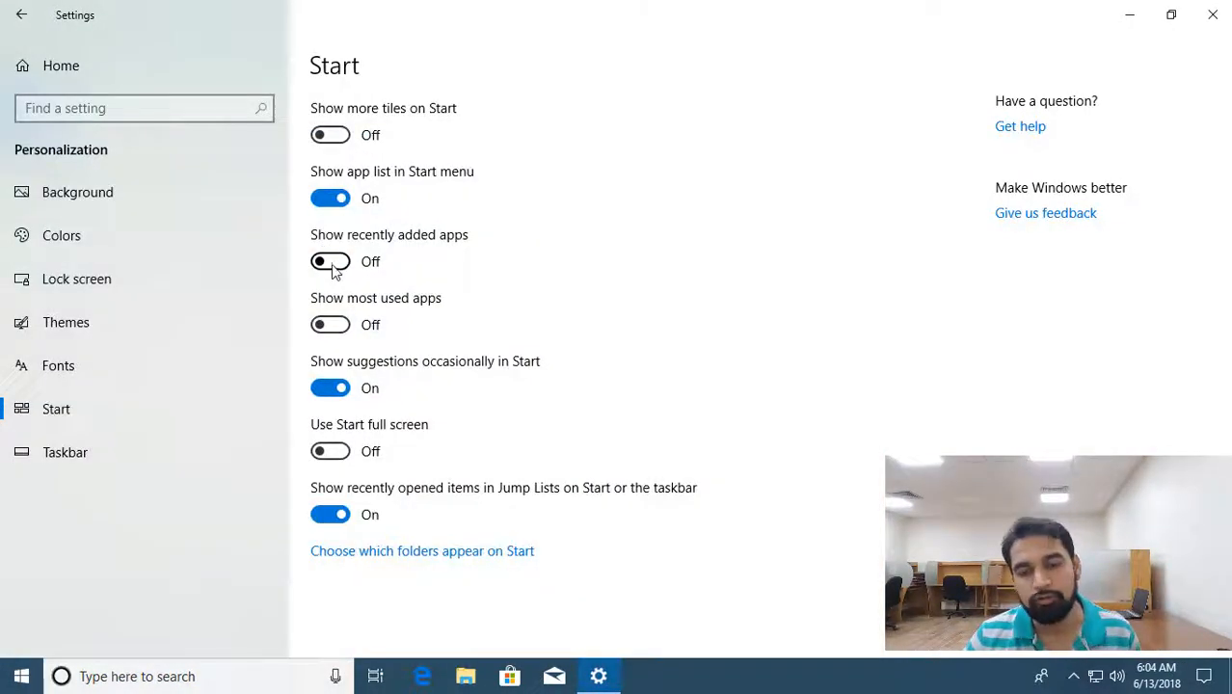
{"action": "left_click", "coordinate": [330, 262]}
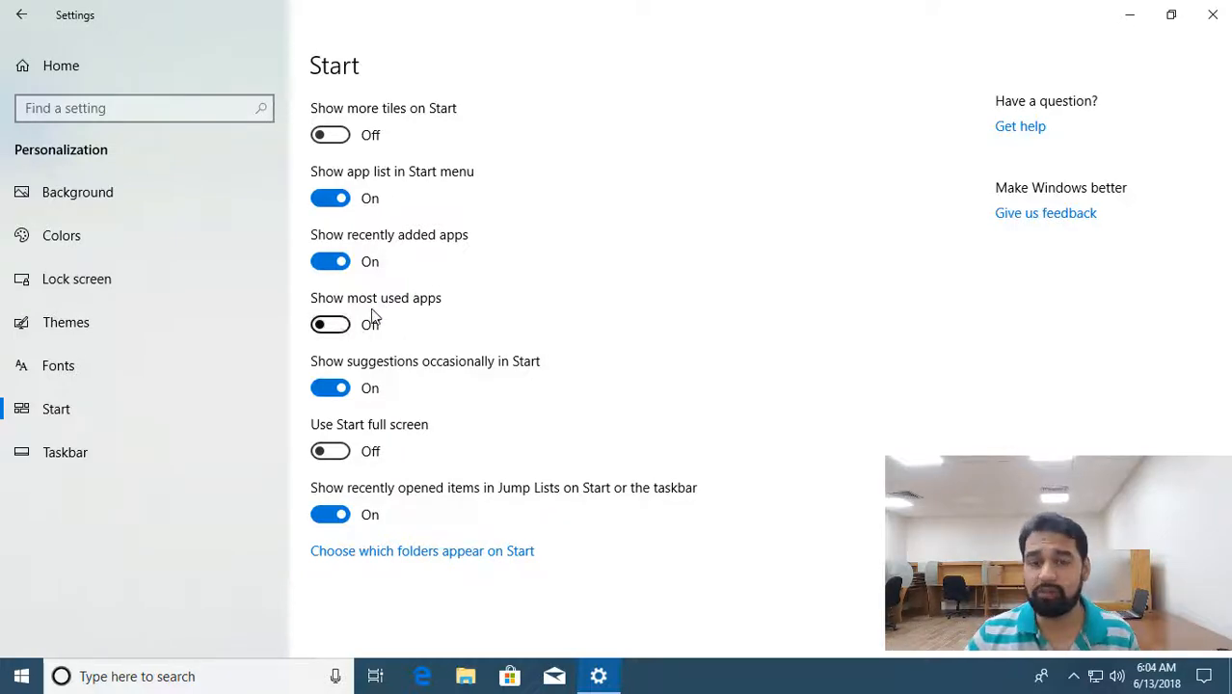
{"action": "key", "text": "super"}
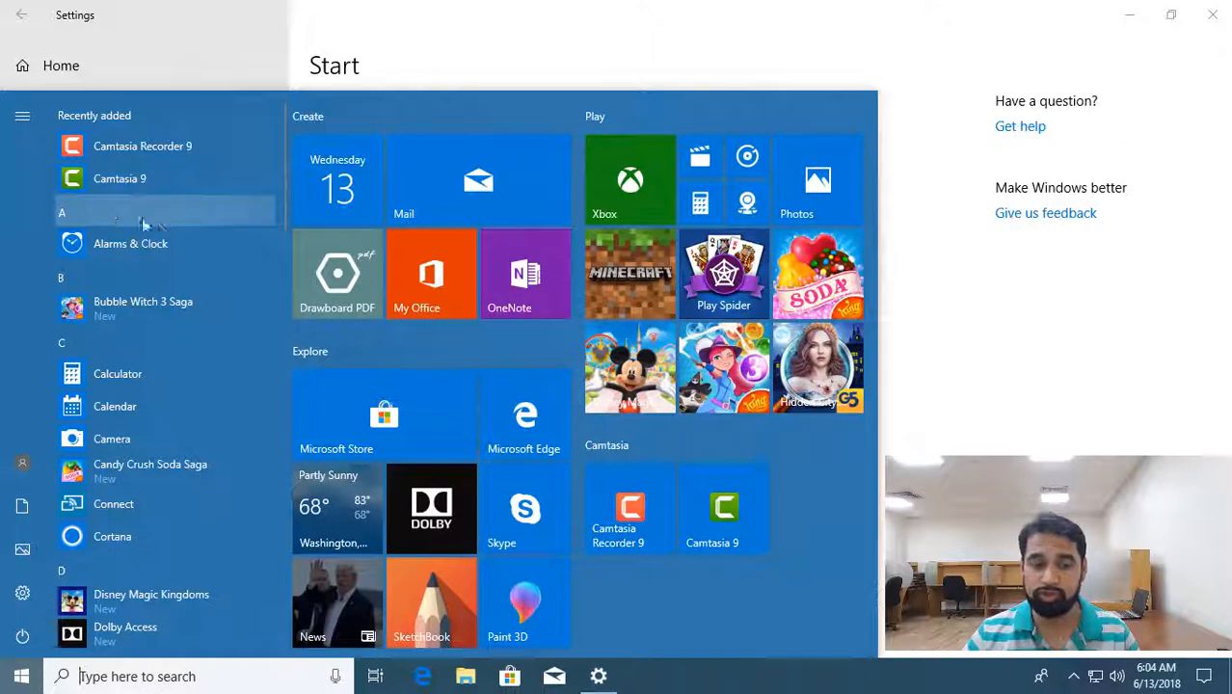
{"action": "key", "text": "super"}
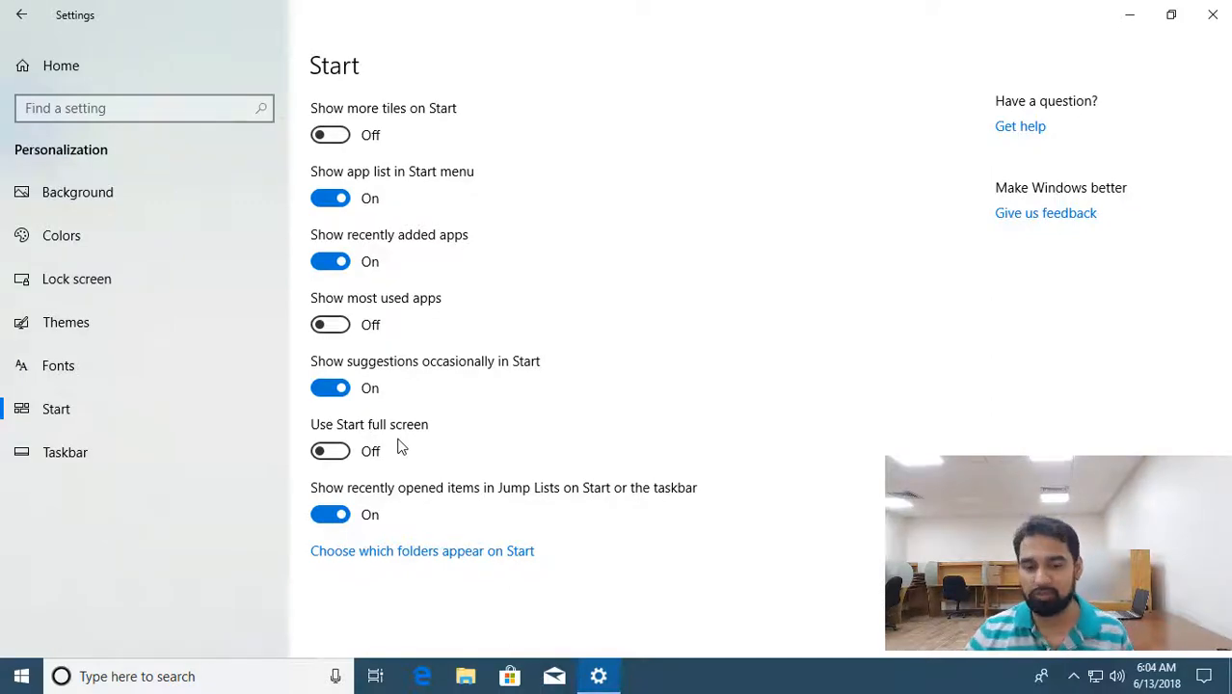
- Turn on full-screen Start, view the full-screen Start menu, and turn the option off again
{"action": "left_click", "coordinate": [331, 451]}
{"action": "left_click", "coordinate": [22, 678]}
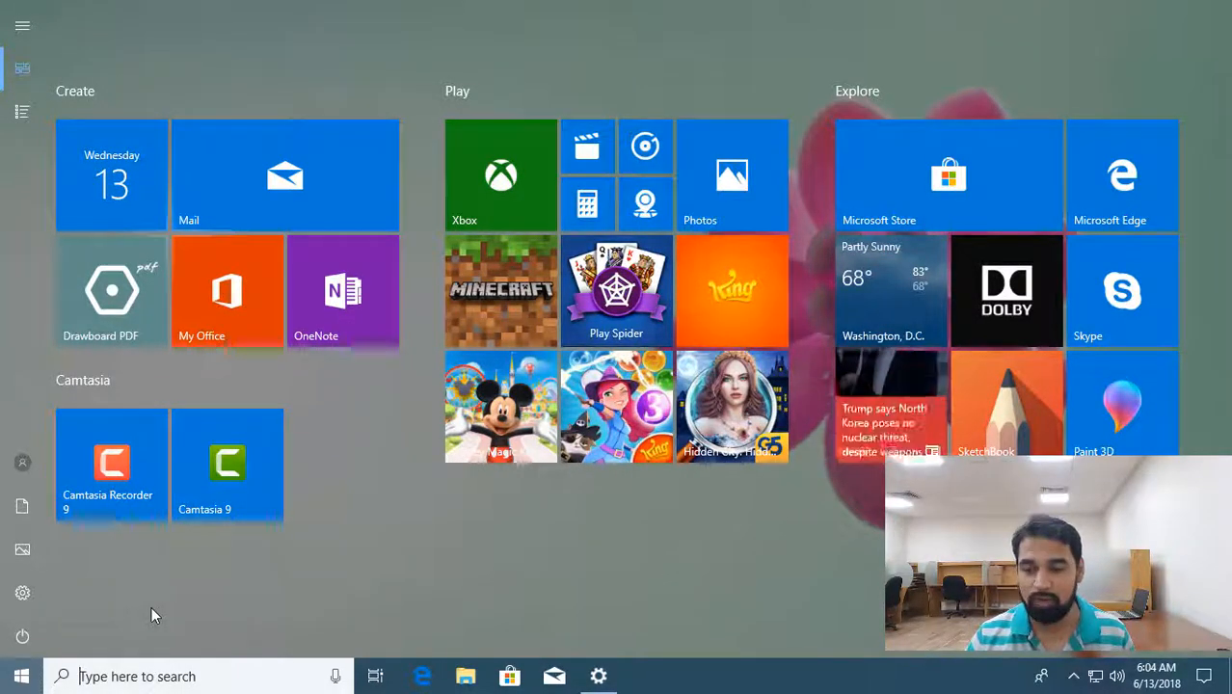
{"action": "left_click", "coordinate": [23, 676]}
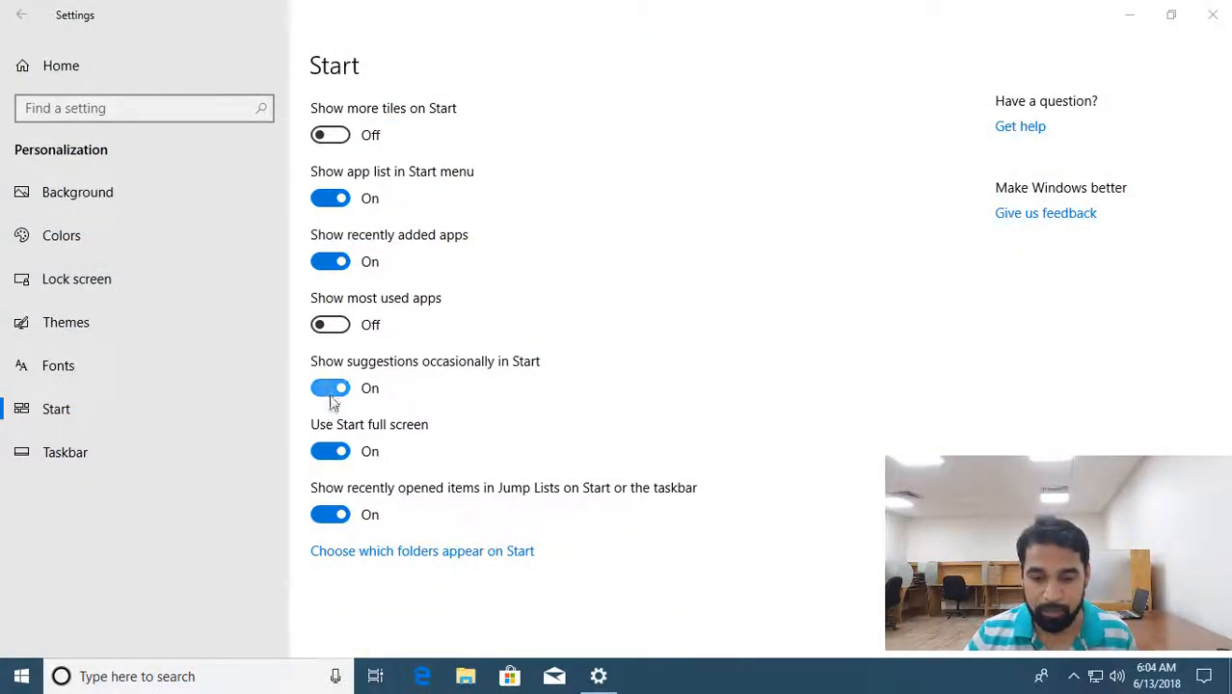
{"action": "left_click", "coordinate": [328, 452]}
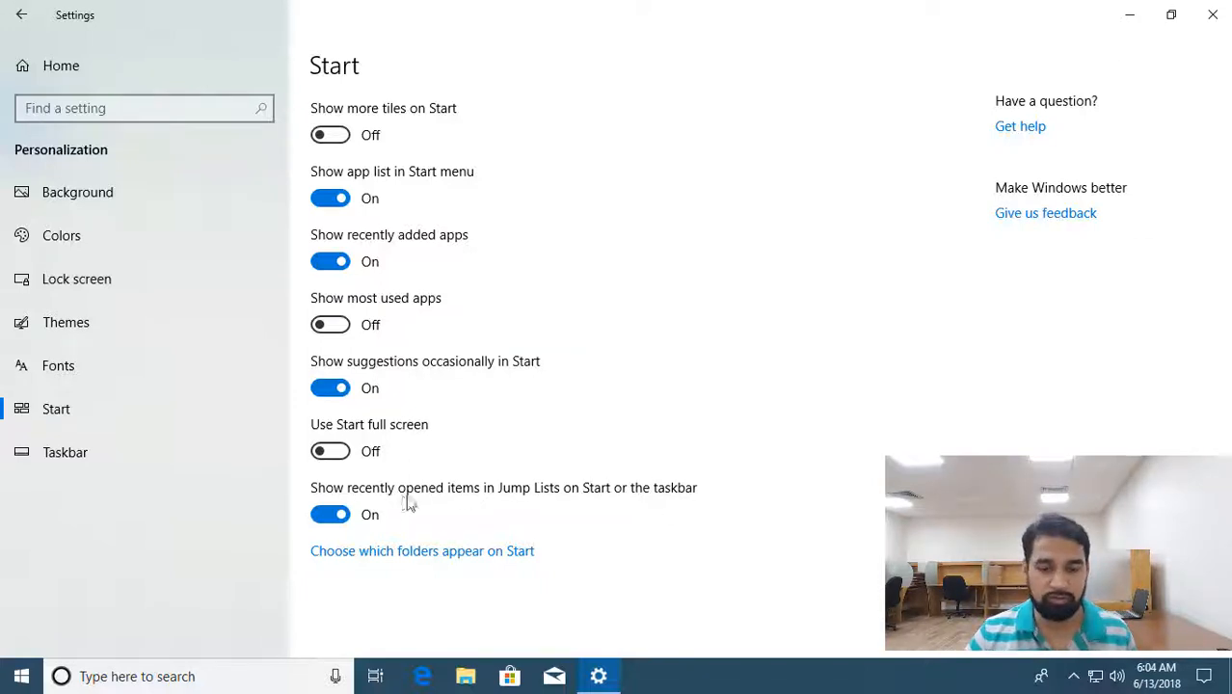
- View the File Explorer jump list on the taskbar and look through the app list in the Start menu
{"action": "right_click", "coordinate": [466, 676]}
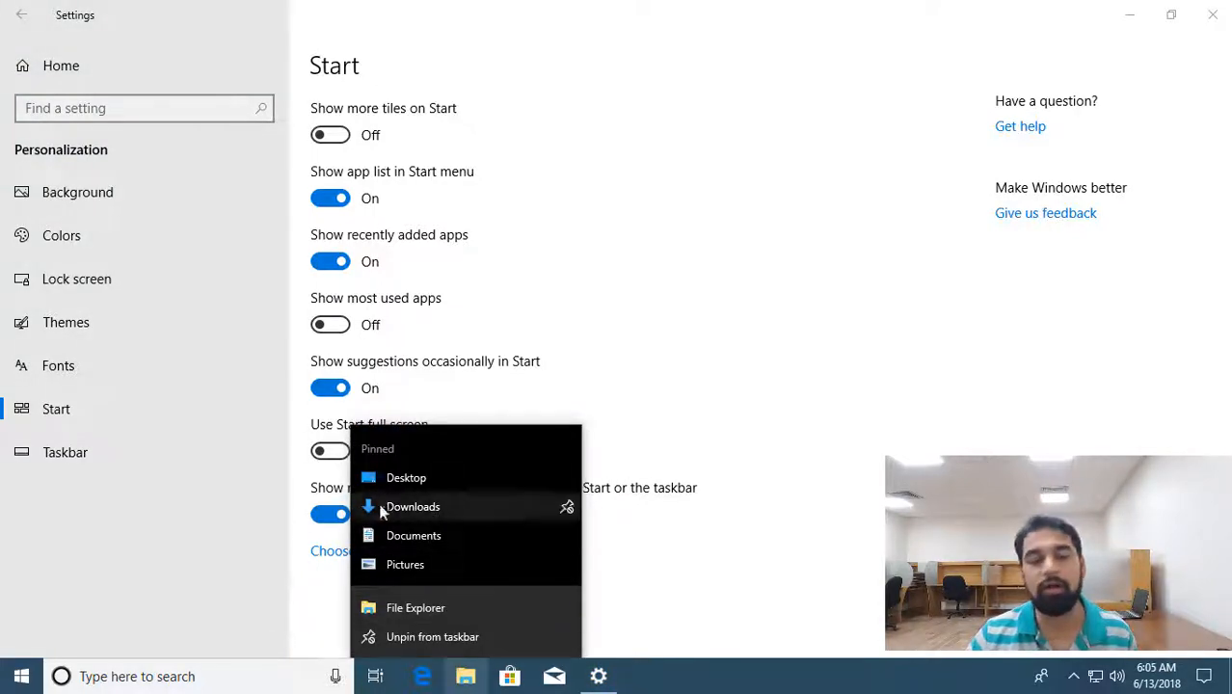
{"action": "key", "text": "super"}
{"action": "key", "text": "super"}
{"action": "key", "text": "super"}
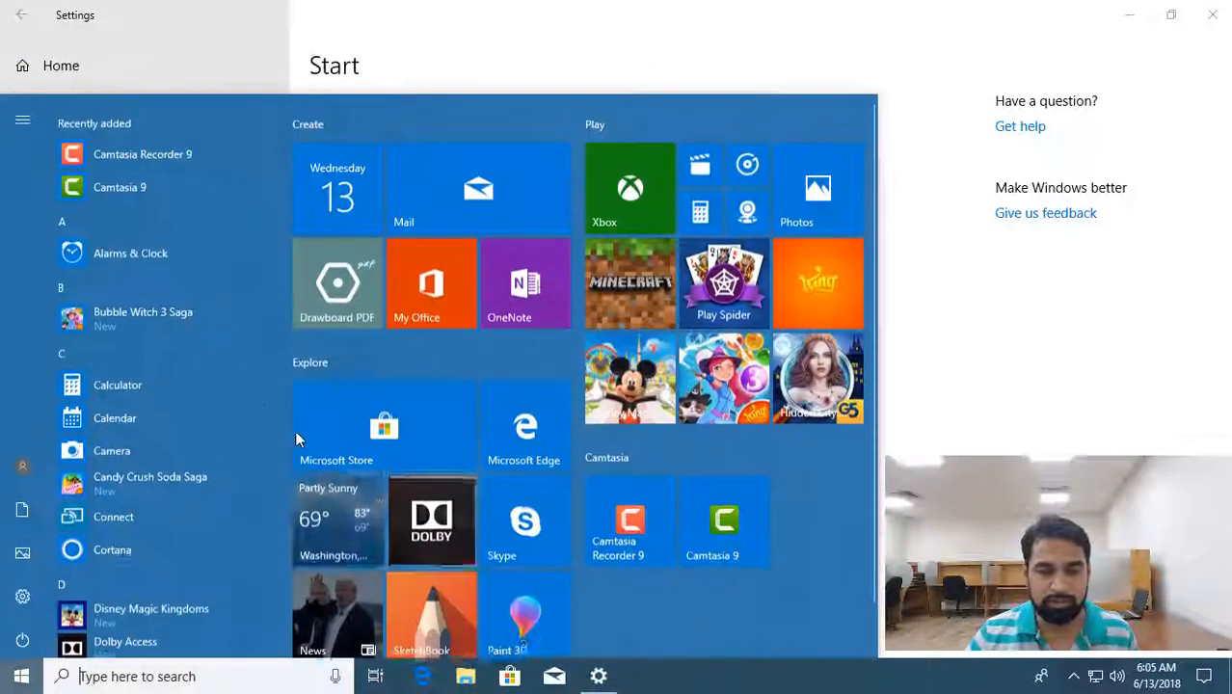
{"action": "scroll", "coordinate": [167, 441], "scroll_direction": "down", "scroll_amount": 6}
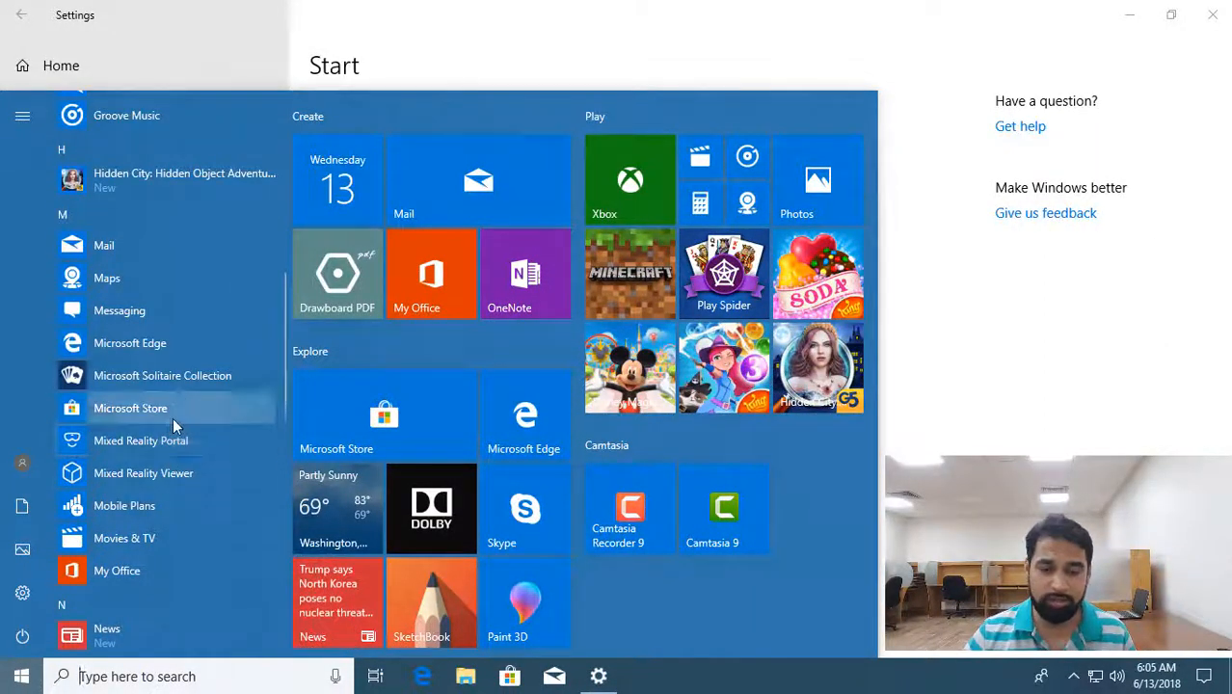
{"action": "key", "text": "super"}
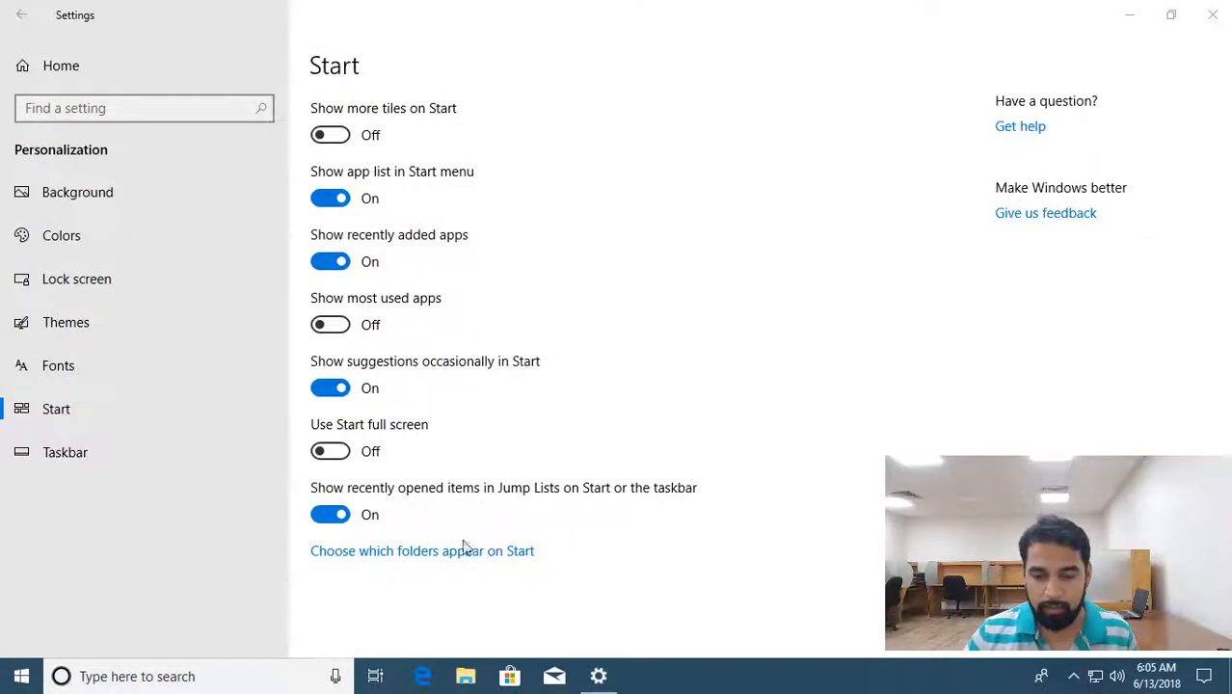
- Open the settings for choosing which folders appear on Start and check the folder shortcuts in the Start menu
{"action": "left_click", "coordinate": [396, 560]}
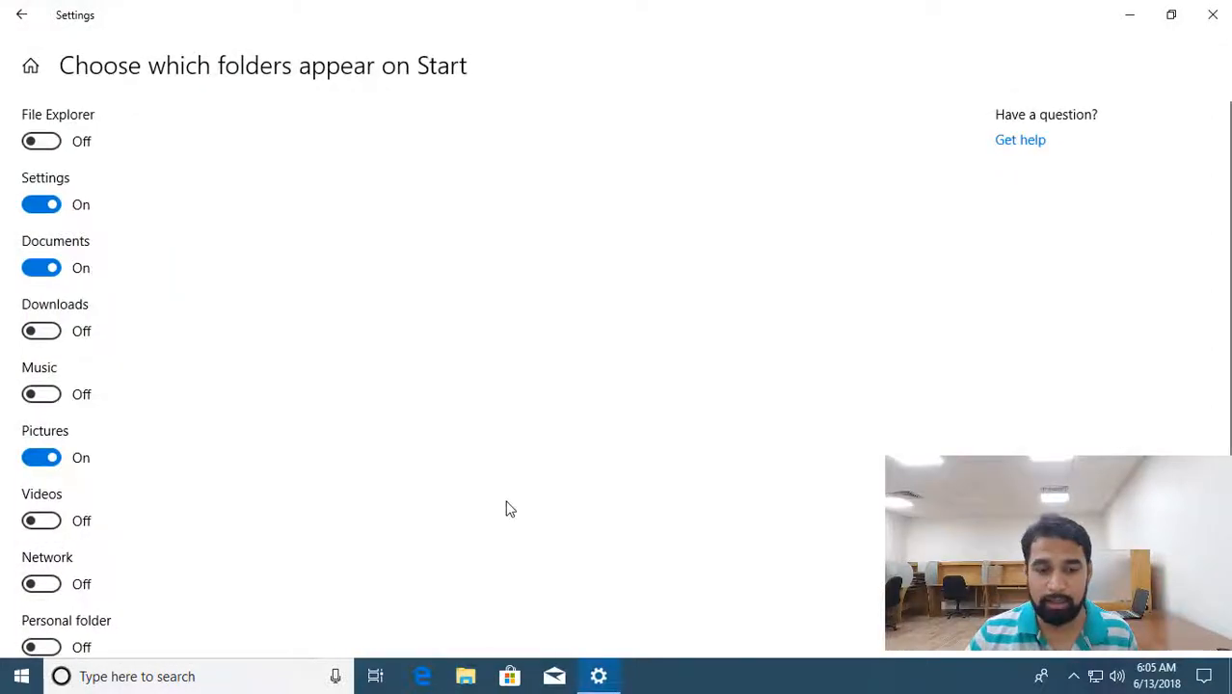
{"action": "key", "text": "super"}
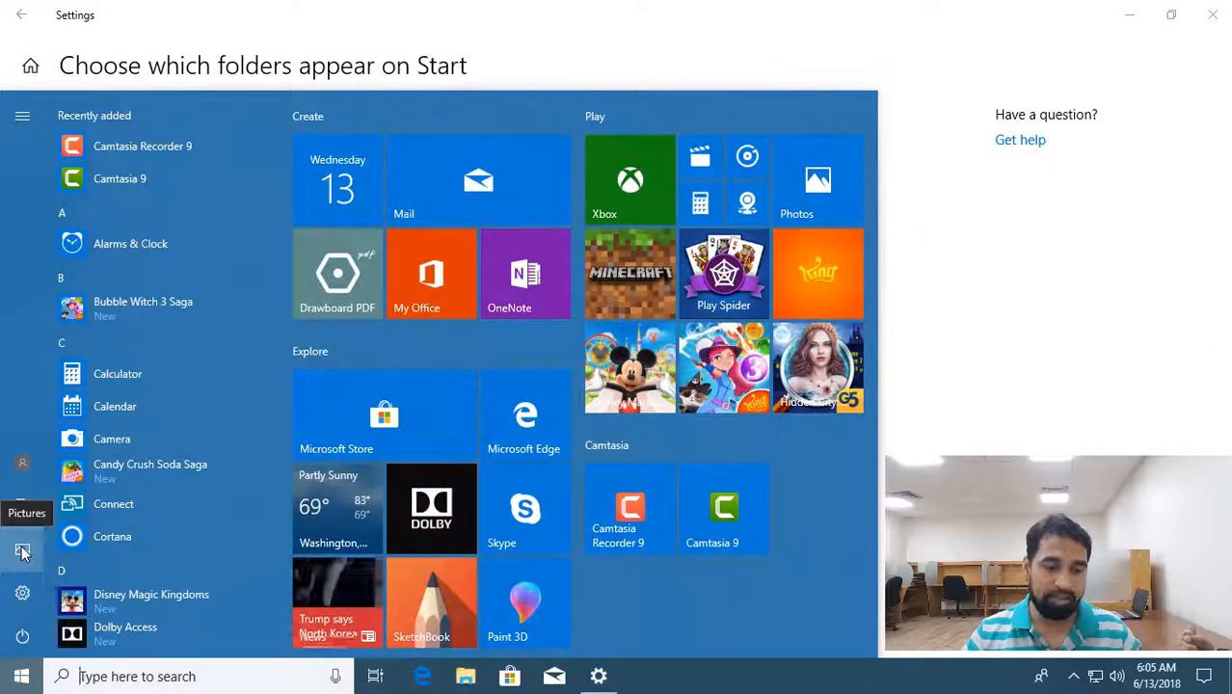
{"action": "left_click", "coordinate": [22, 595]}
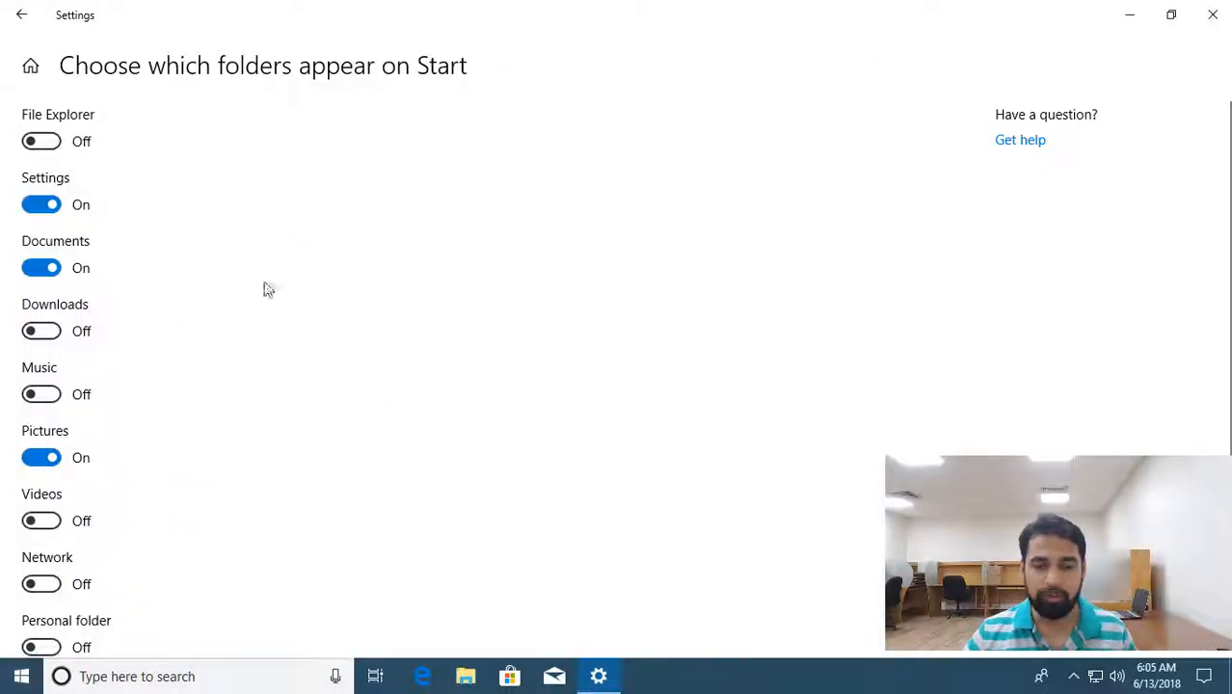
- Turn on the Downloads, Music and Videos folders for Start and check their shortcuts in the Start menu
{"action": "left_click", "coordinate": [49, 333]}
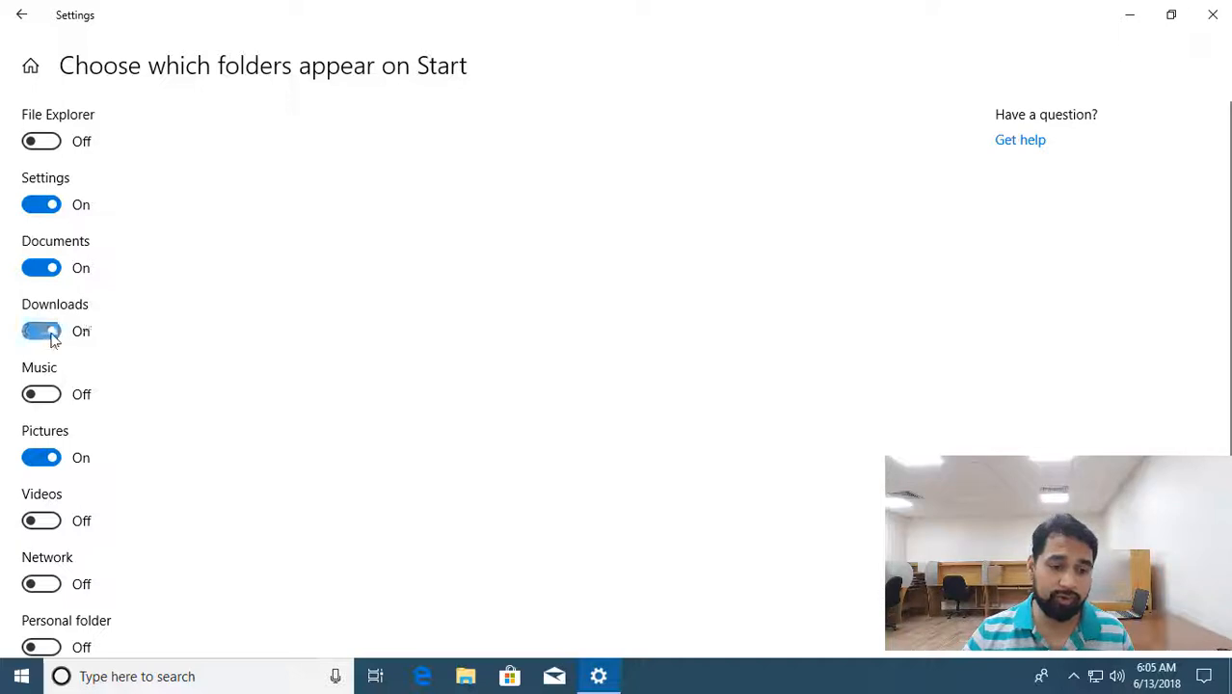
{"action": "left_click", "coordinate": [53, 395]}
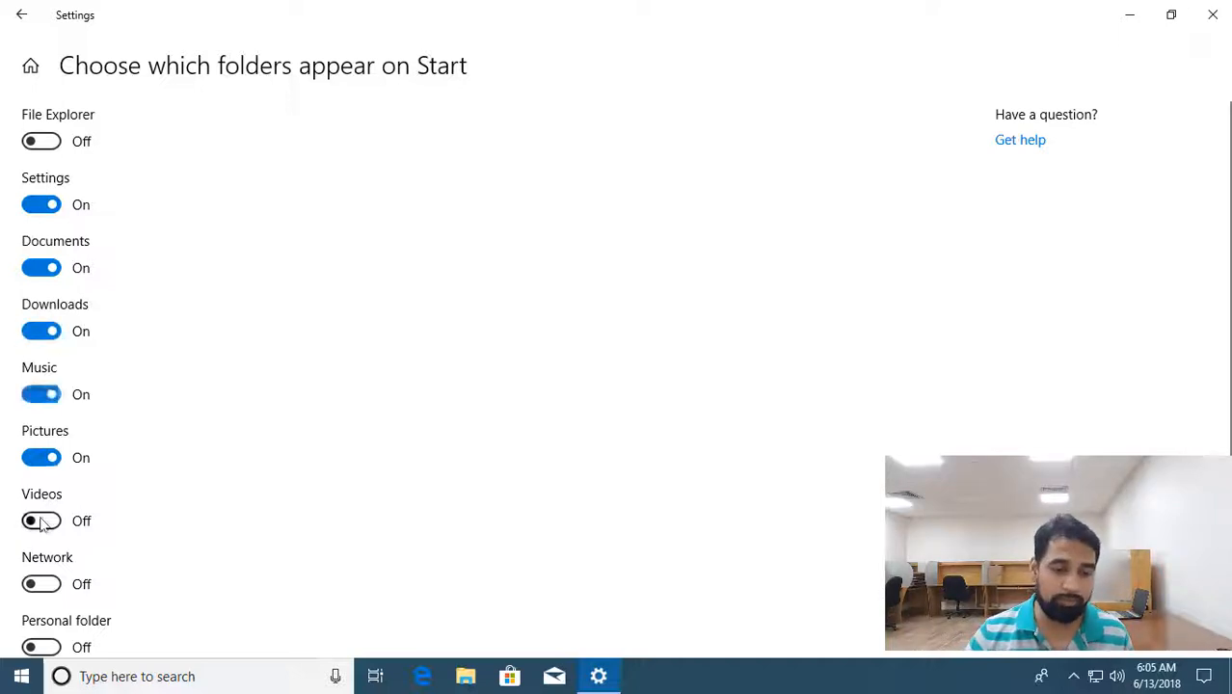
{"action": "left_click", "coordinate": [46, 522]}
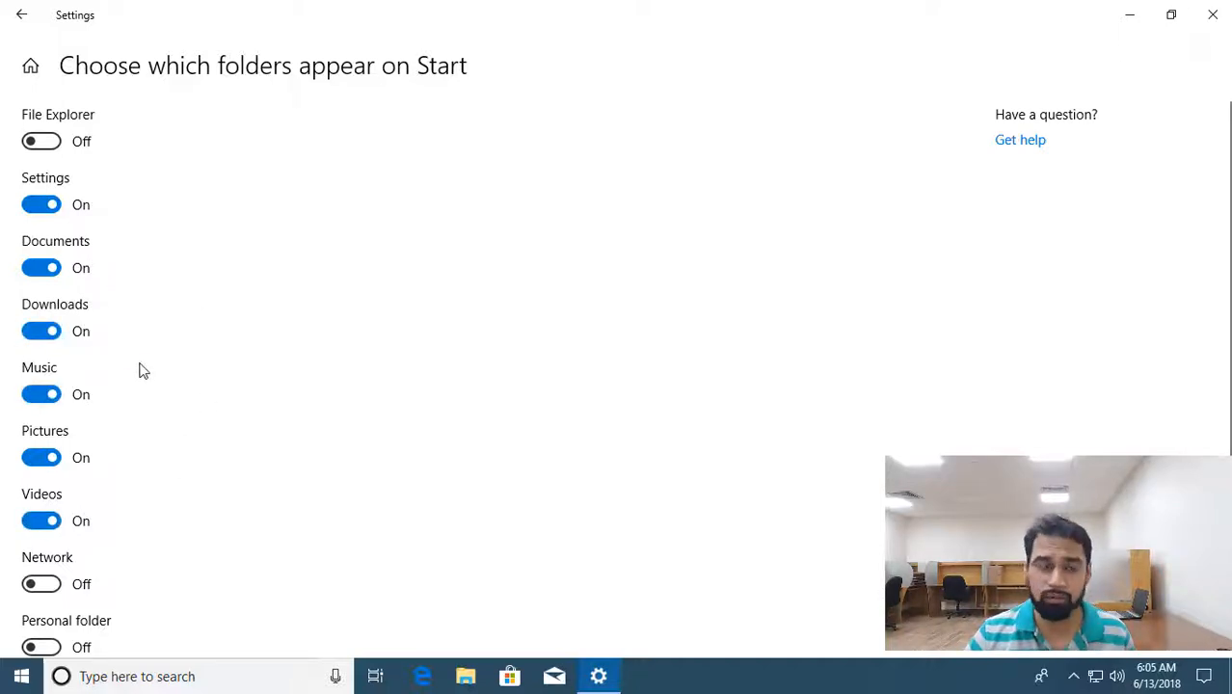
{"action": "key", "text": "super"}
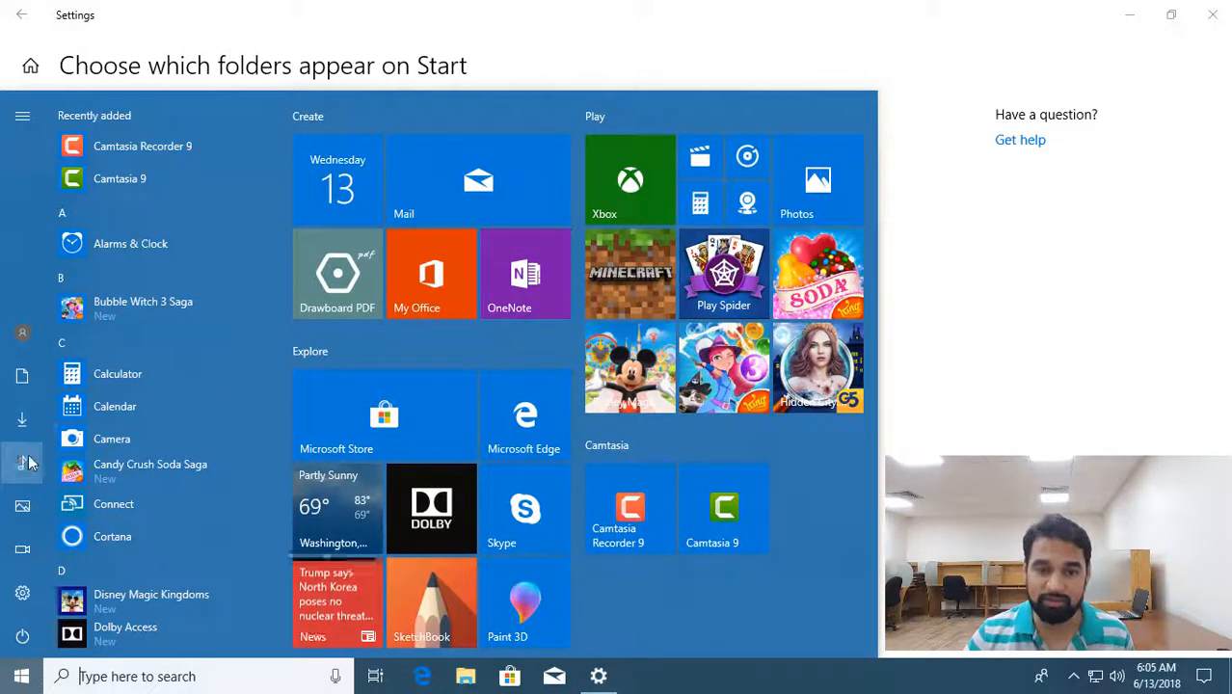
{"action": "key", "text": "Escape"}
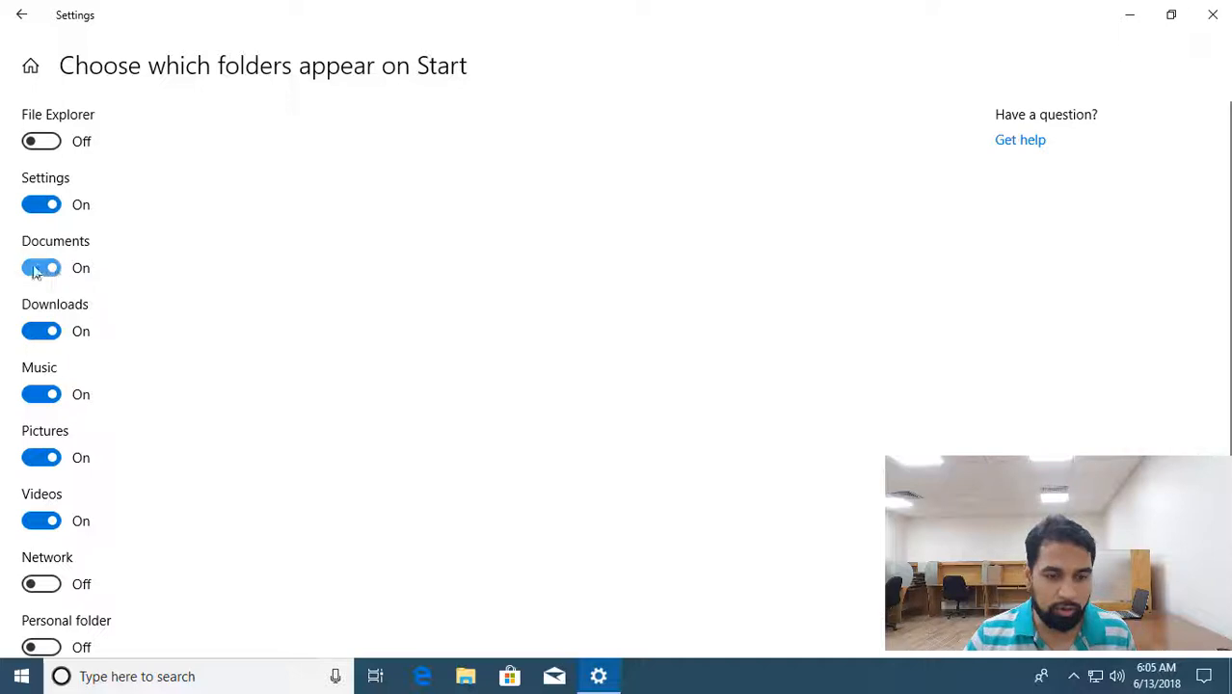
- Turn off the Downloads, Music and Videos folders for Start and return to the Start settings
{"action": "left_click", "coordinate": [38, 331]}
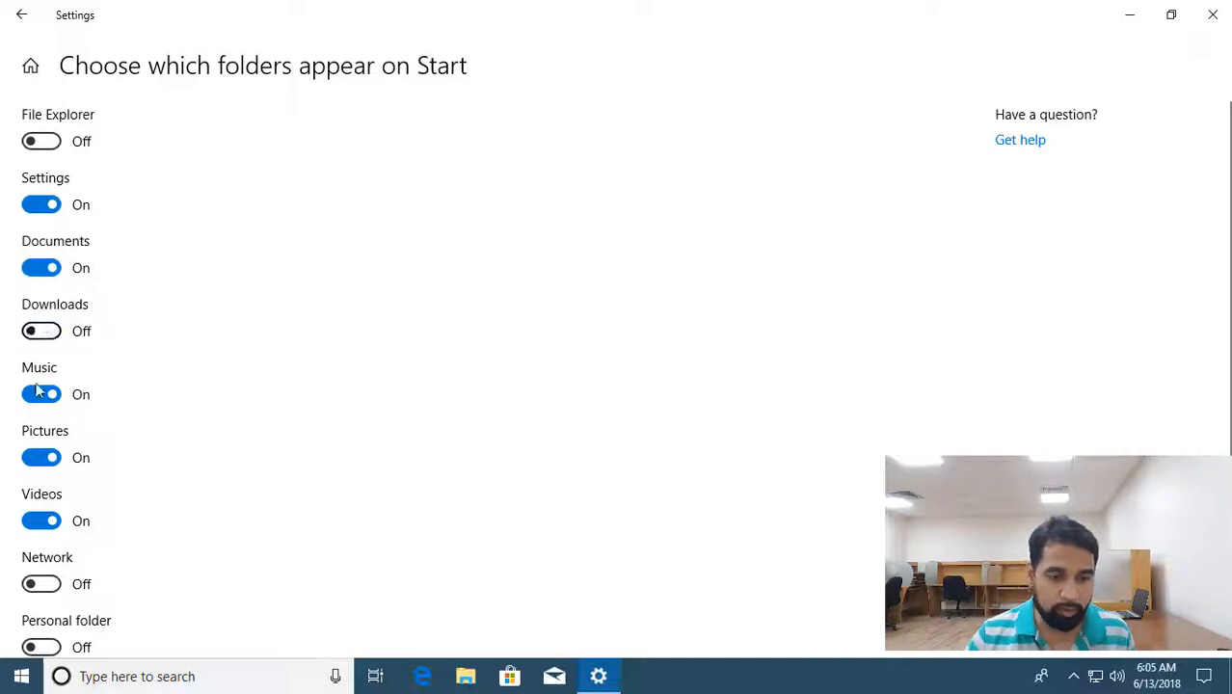
{"action": "left_click", "coordinate": [38, 395]}
{"action": "left_click", "coordinate": [41, 520]}
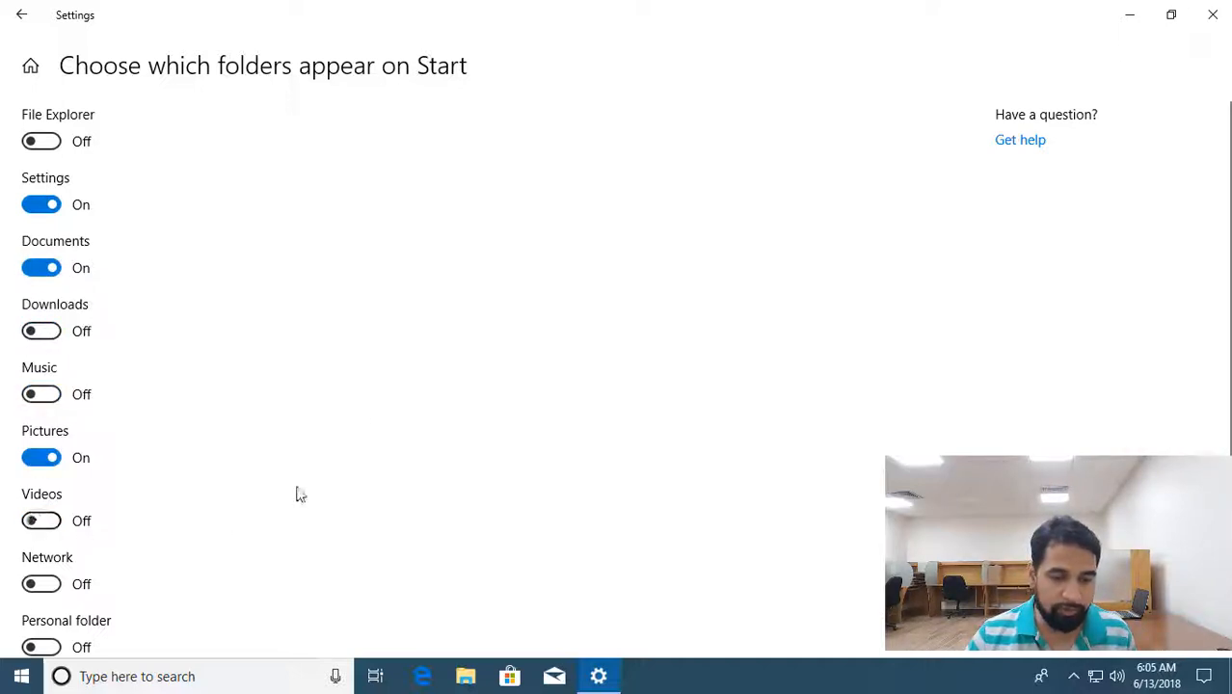
{"action": "scroll", "coordinate": [367, 389], "scroll_direction": "down", "scroll_amount": 1}
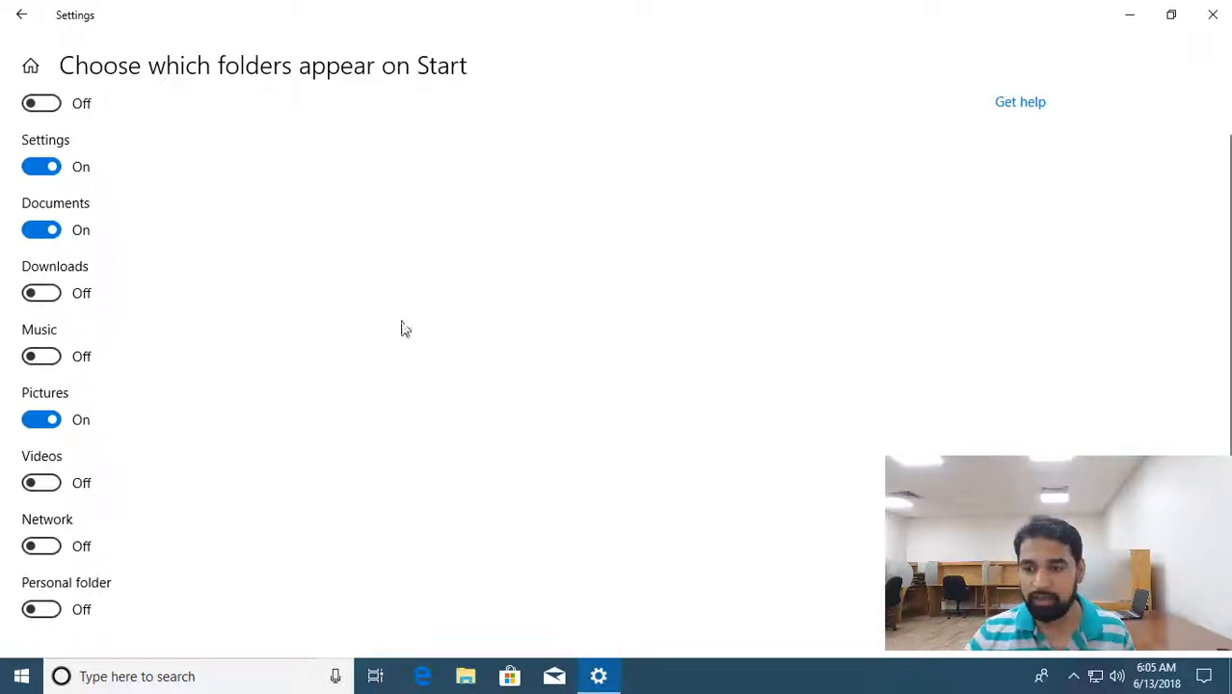
{"action": "left_click", "coordinate": [21, 14]}
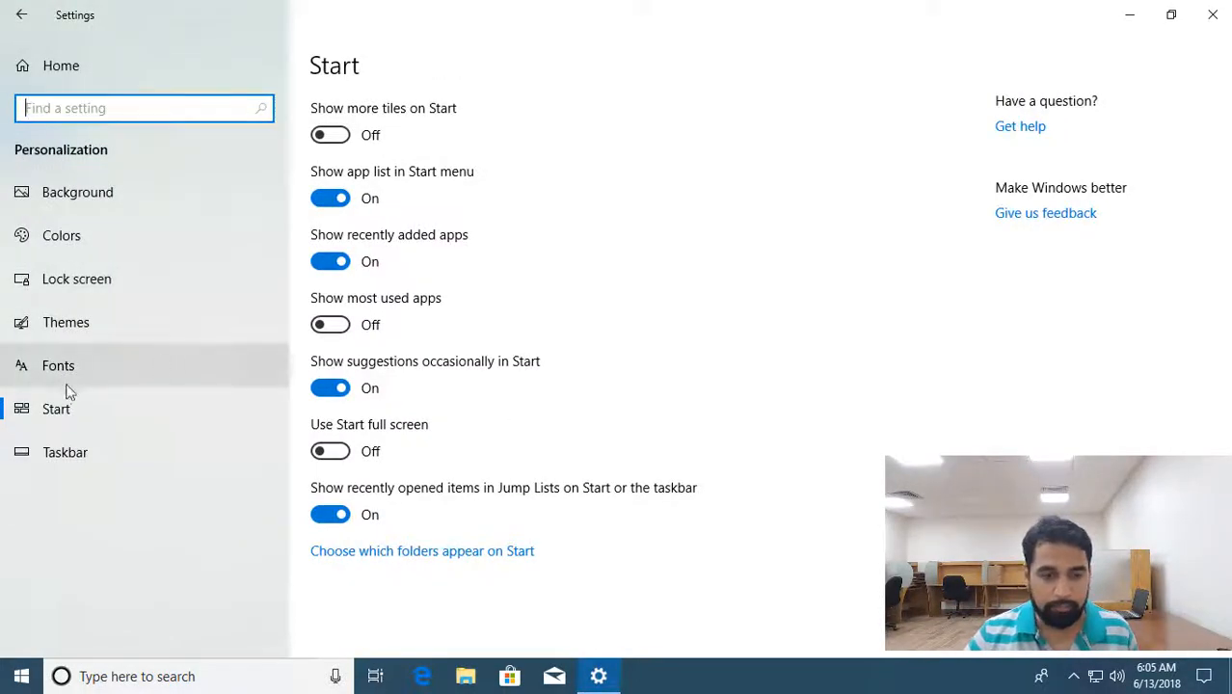
- Open the Taskbar personalization settings, look through all the options, and close the Settings window
{"action": "left_click", "coordinate": [67, 454]}
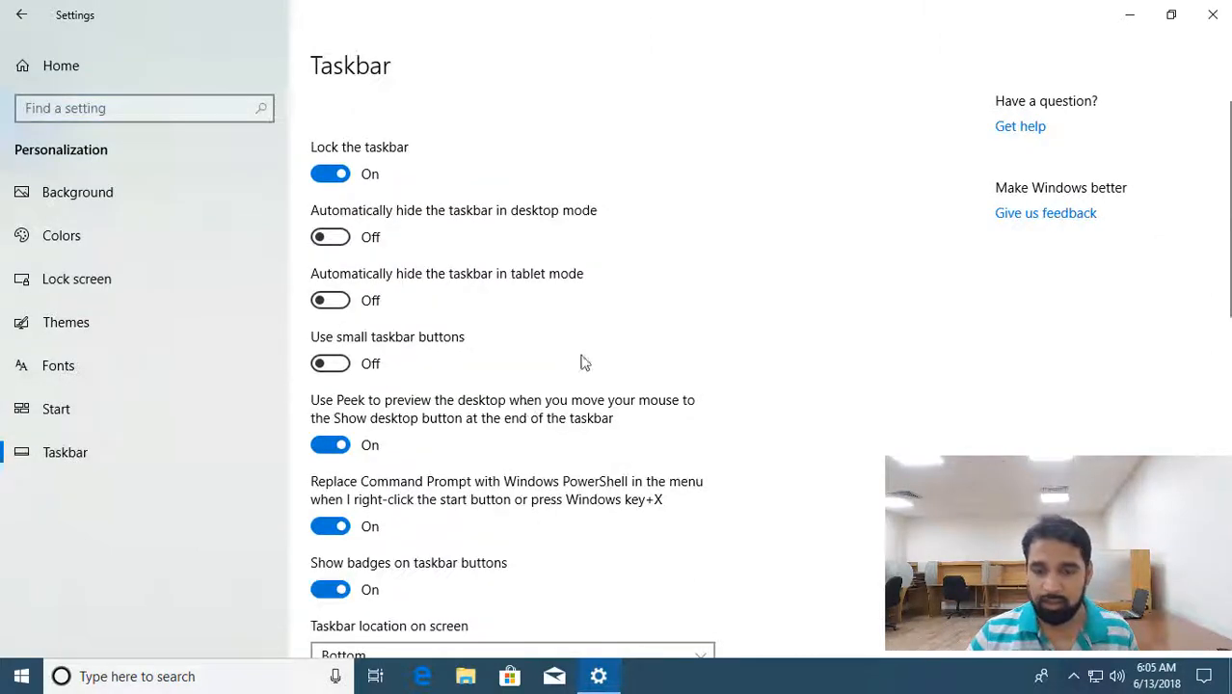
{"action": "scroll", "coordinate": [584, 361], "scroll_direction": "down", "scroll_amount": 5}
{"action": "scroll", "coordinate": [583, 362], "scroll_direction": "down", "scroll_amount": 4}
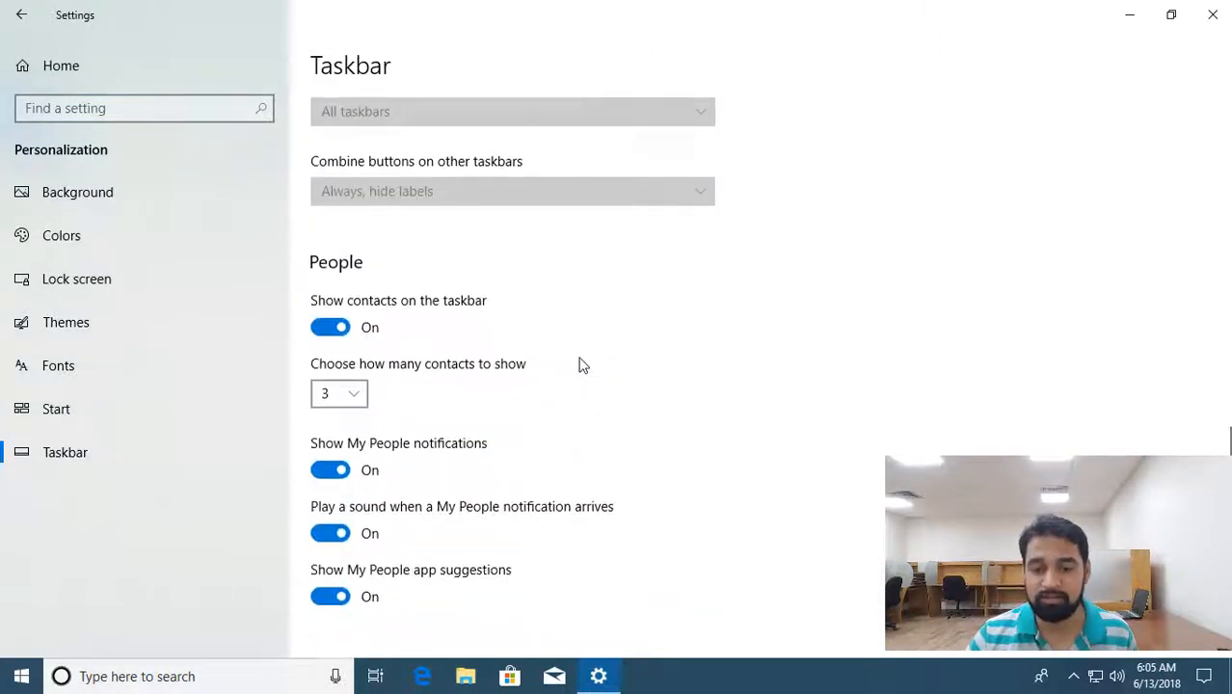
{"action": "scroll", "coordinate": [620, 374], "scroll_direction": "up", "scroll_amount": 10}
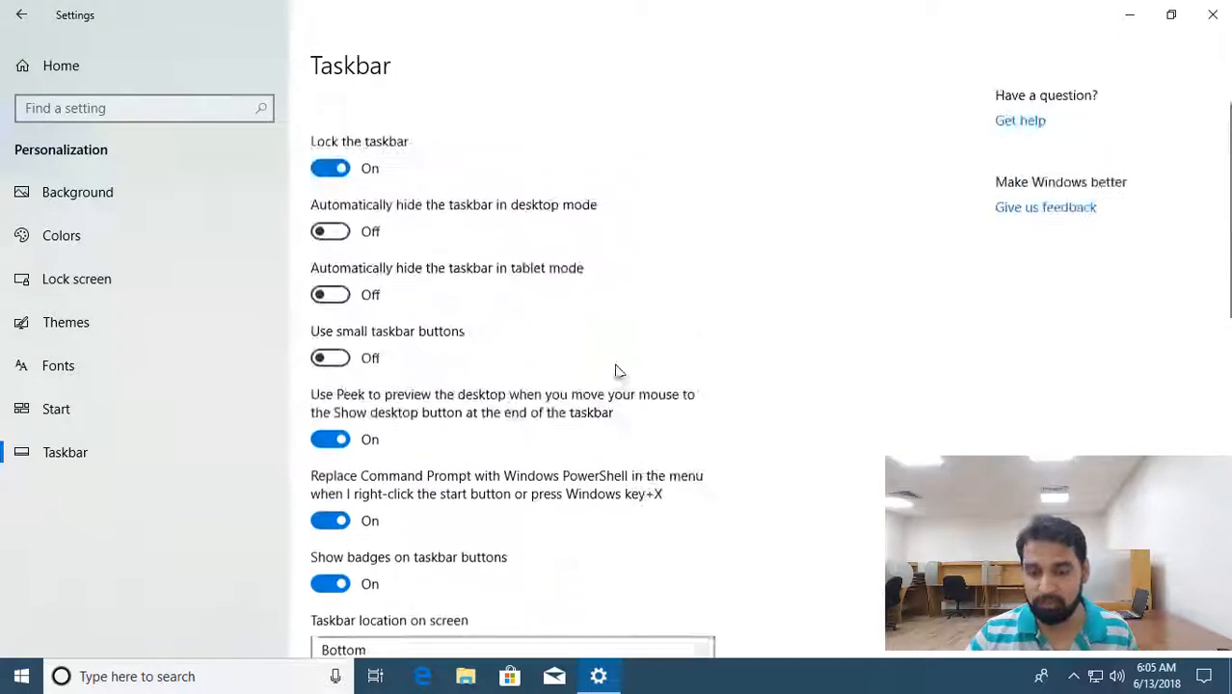
{"action": "left_click", "coordinate": [1212, 14]}
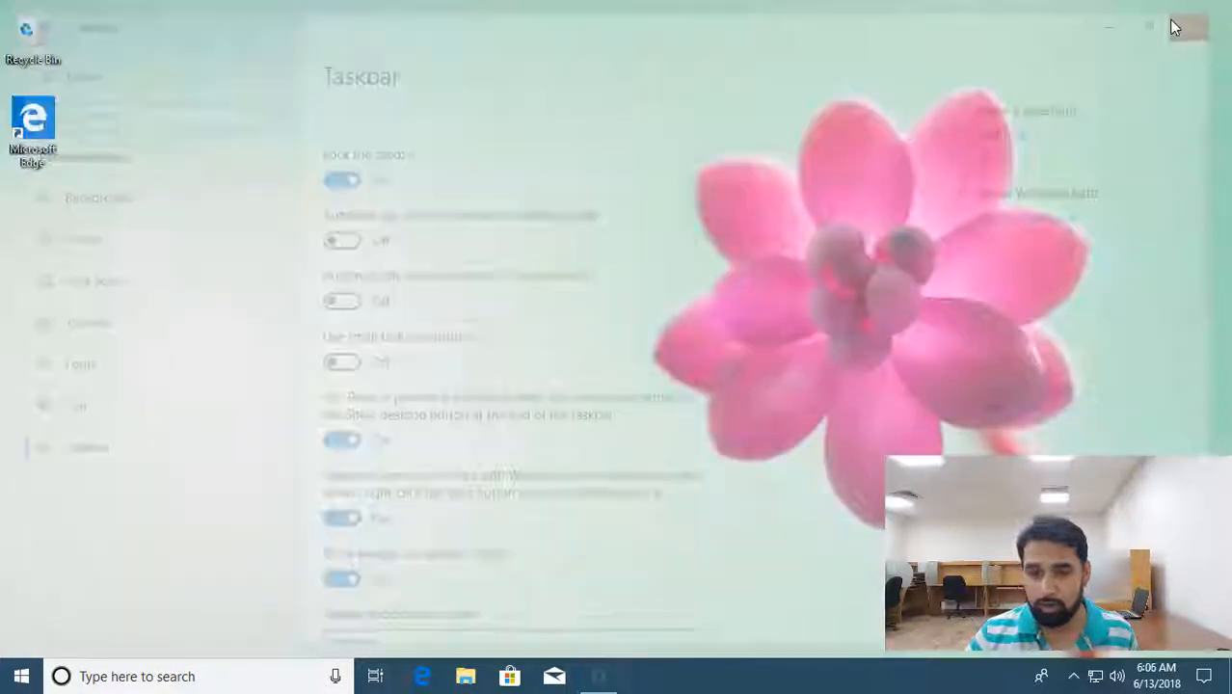